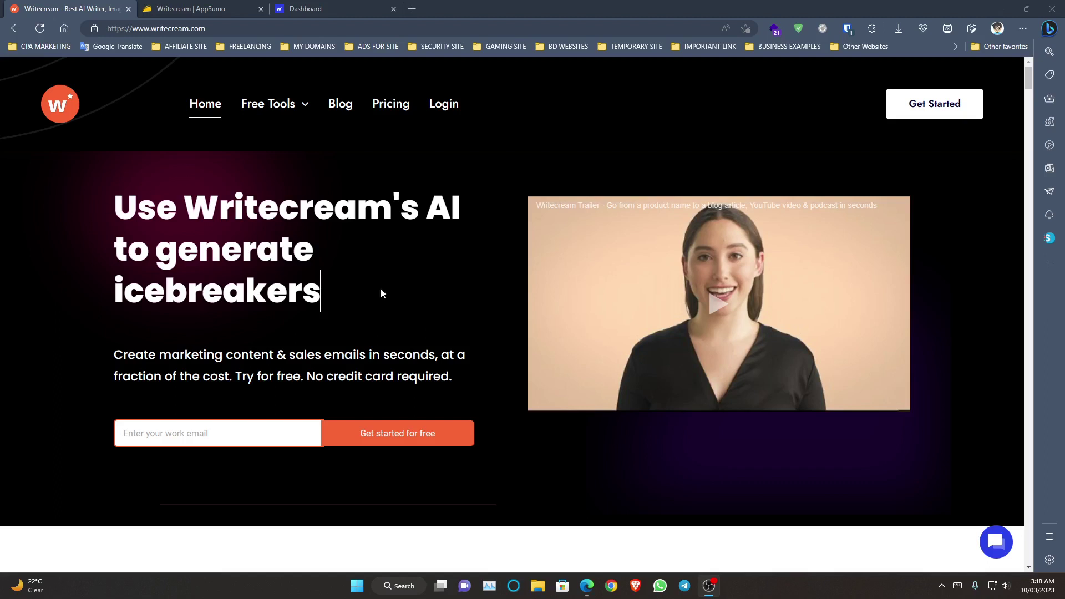
Step: Examine the Writecream homepage's introduction and its overview of the content types the service can produce
scroll(351, 268, down, 4)
scroll(351, 268, up, 4)
scroll(351, 268, down, 4)
scroll(351, 268, down, 3)
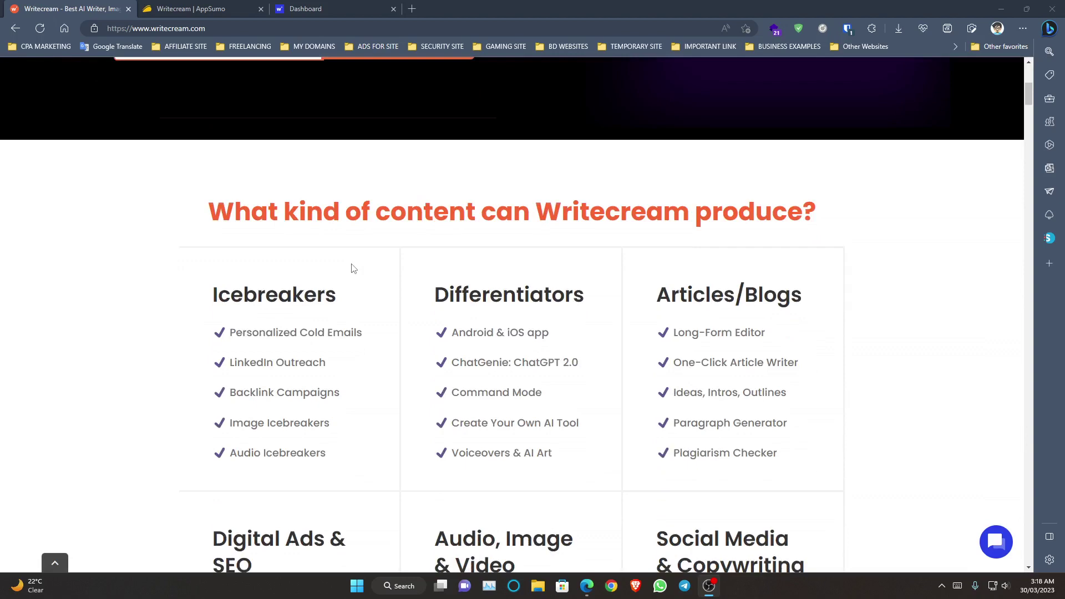
scroll(371, 252, up, 7)
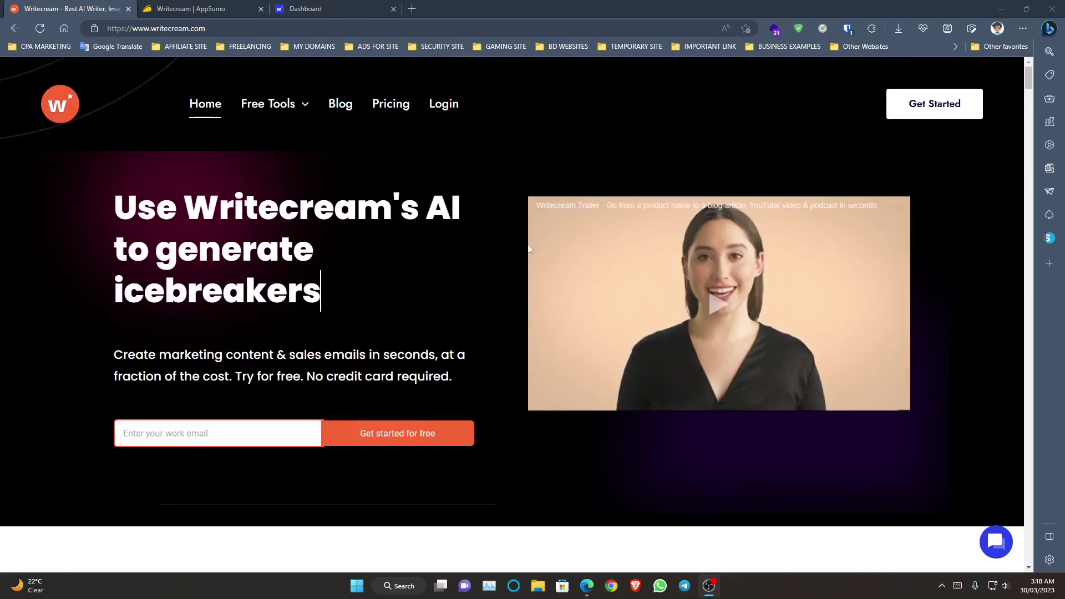
scroll(341, 242, down, 5)
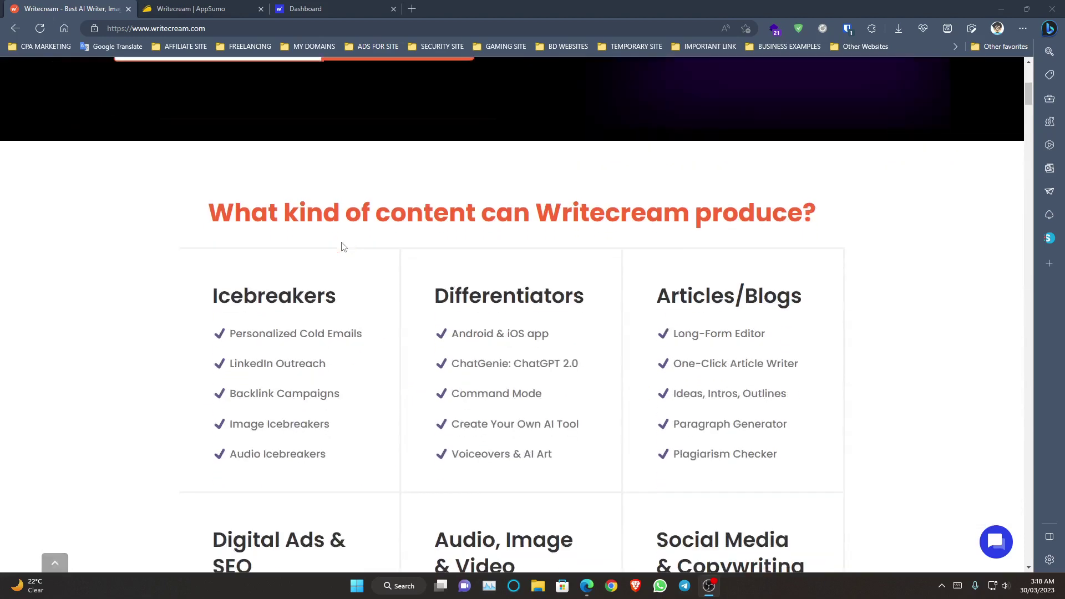
scroll(350, 237, up, 5)
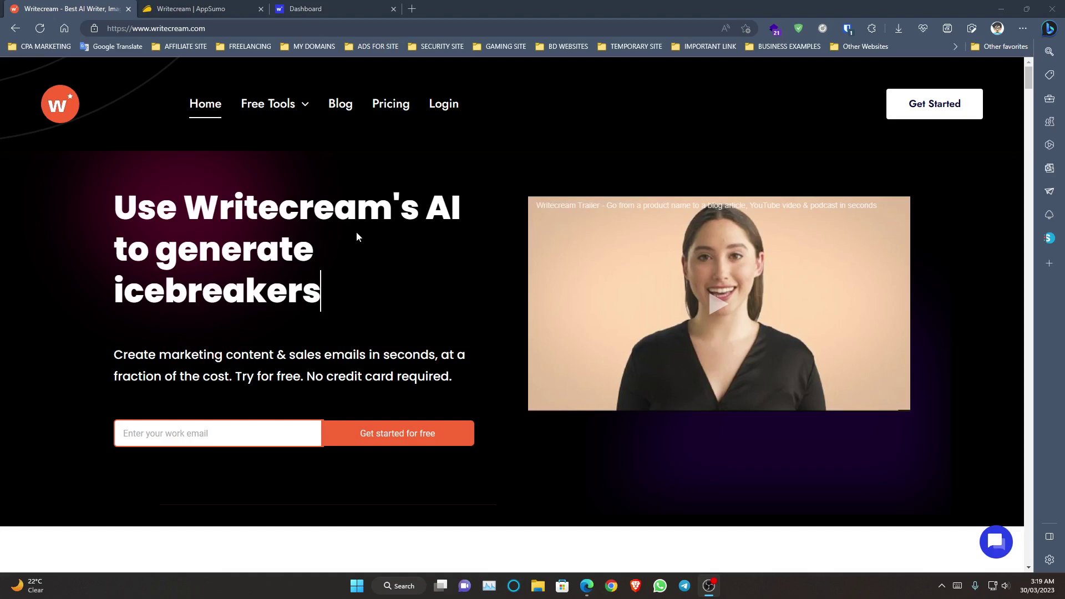
scroll(356, 232, down, 10)
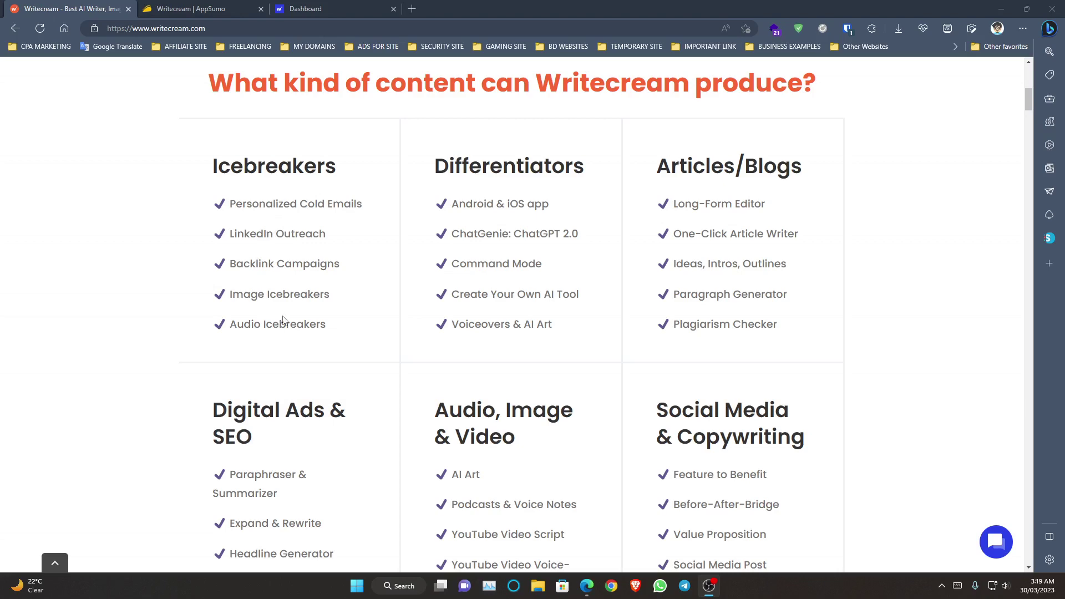
scroll(282, 317, down, 2)
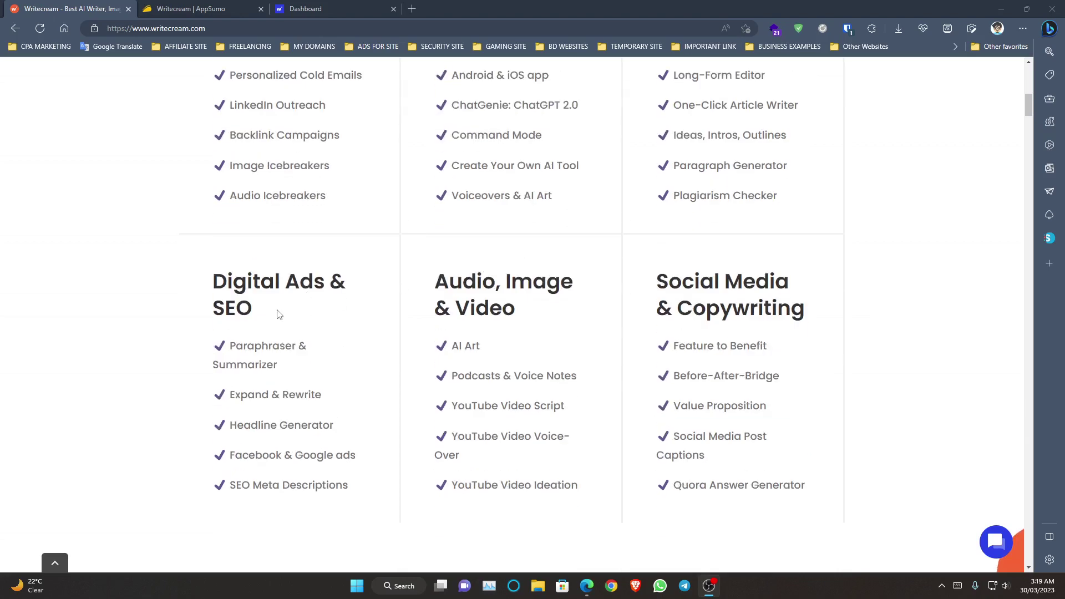
scroll(277, 310, down, 6)
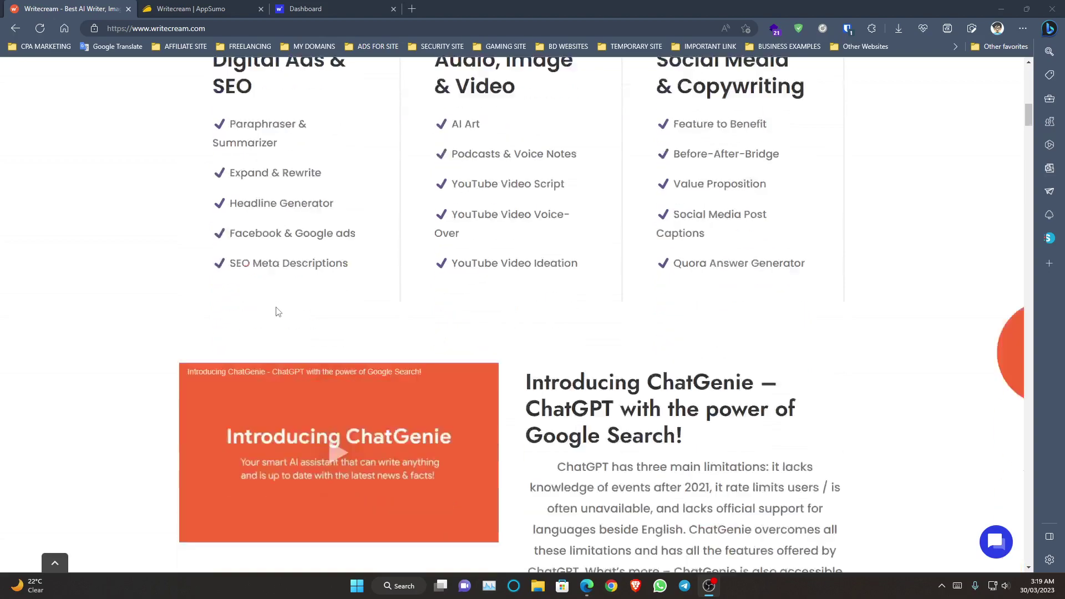
scroll(388, 289, up, 2)
scroll(406, 287, up, 2)
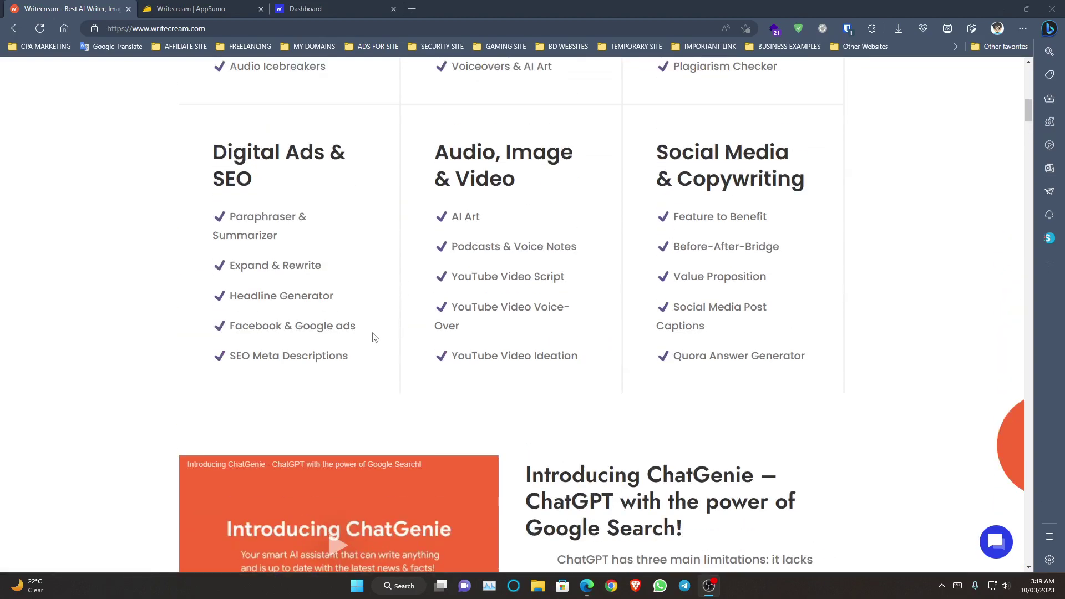
scroll(360, 327, up, 6)
scroll(351, 315, down, 8)
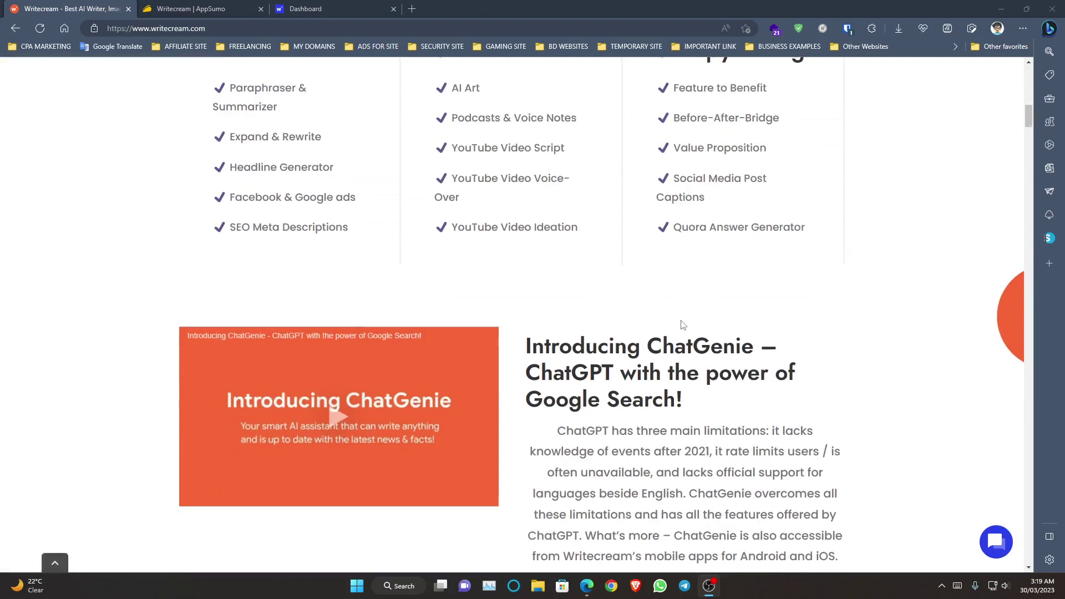
Step: Read the ChatGenie section on the homepage, including its comparison with ChatGPT's limitations
scroll(682, 325, down, 2)
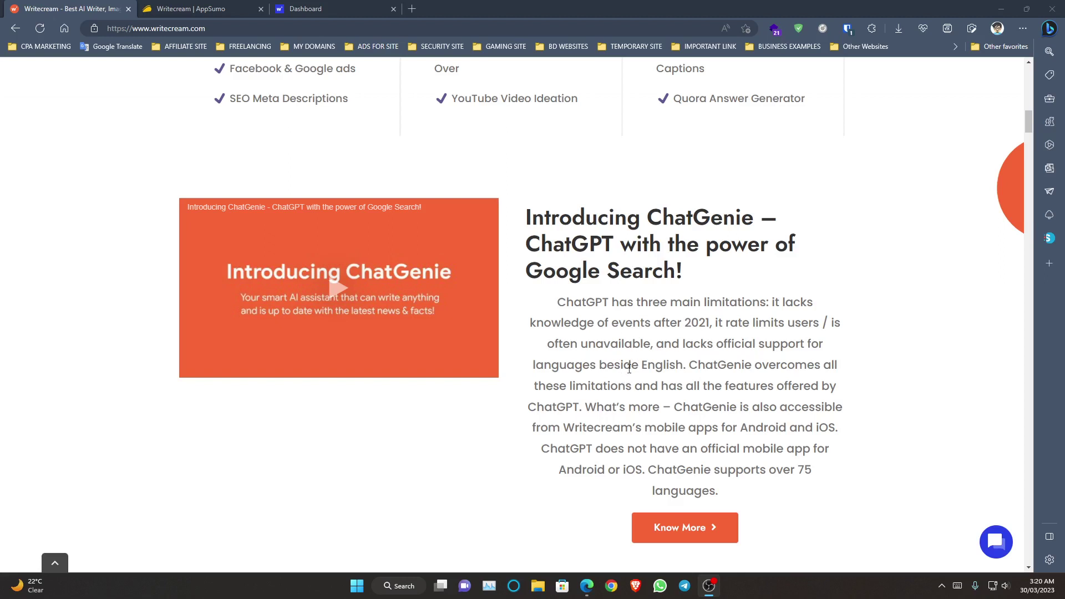
drag(578, 322, 676, 364)
click(801, 446)
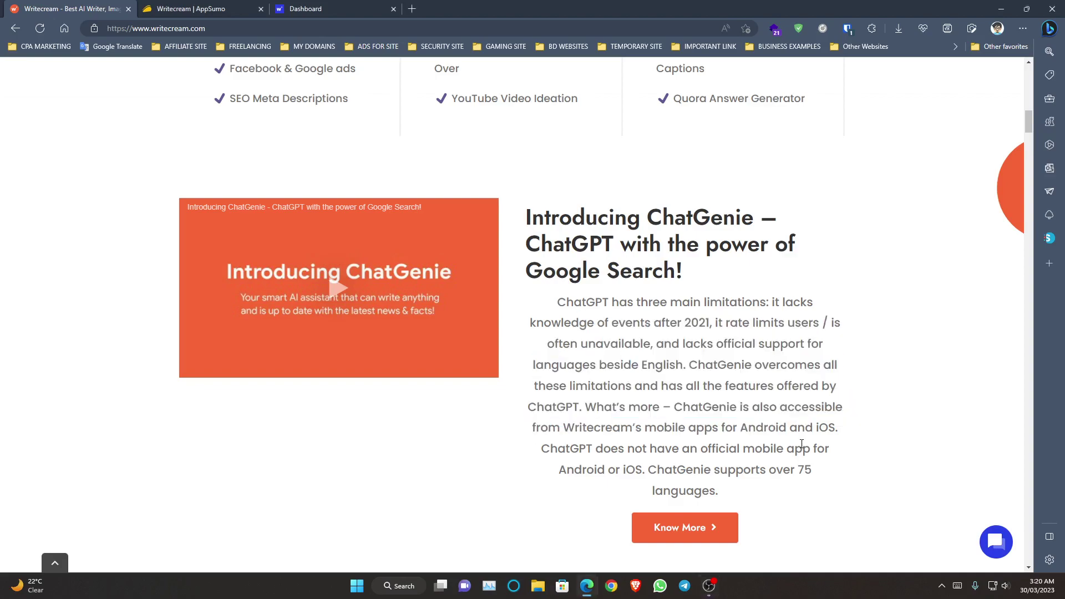
Step: Examine the homepage sections on Command Mode and personalized sales icebreakers
scroll(518, 388, down, 15)
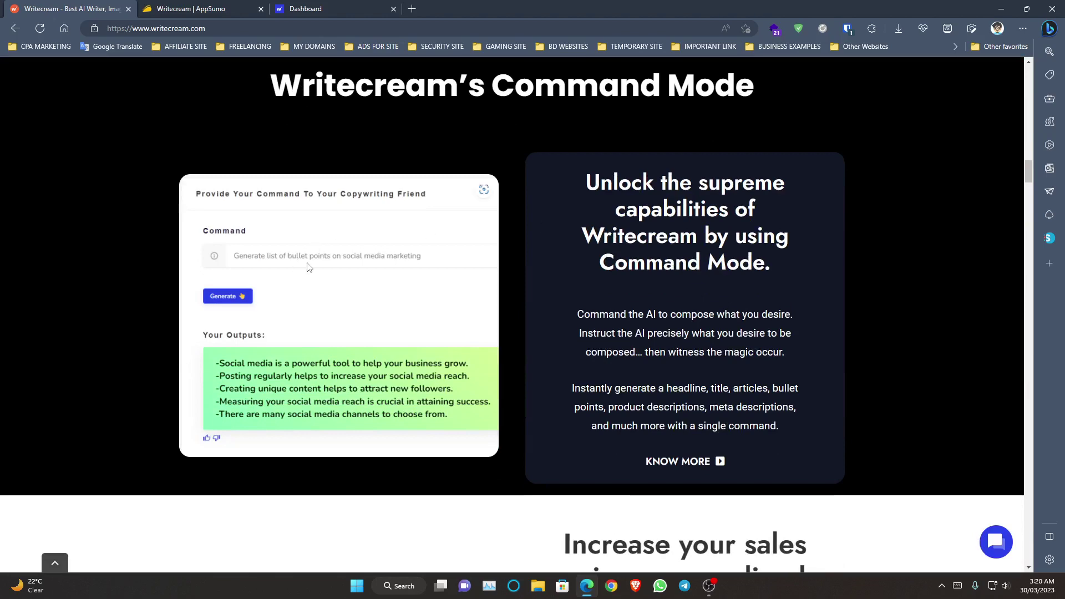
scroll(510, 270, down, 9)
scroll(511, 272, up, 5)
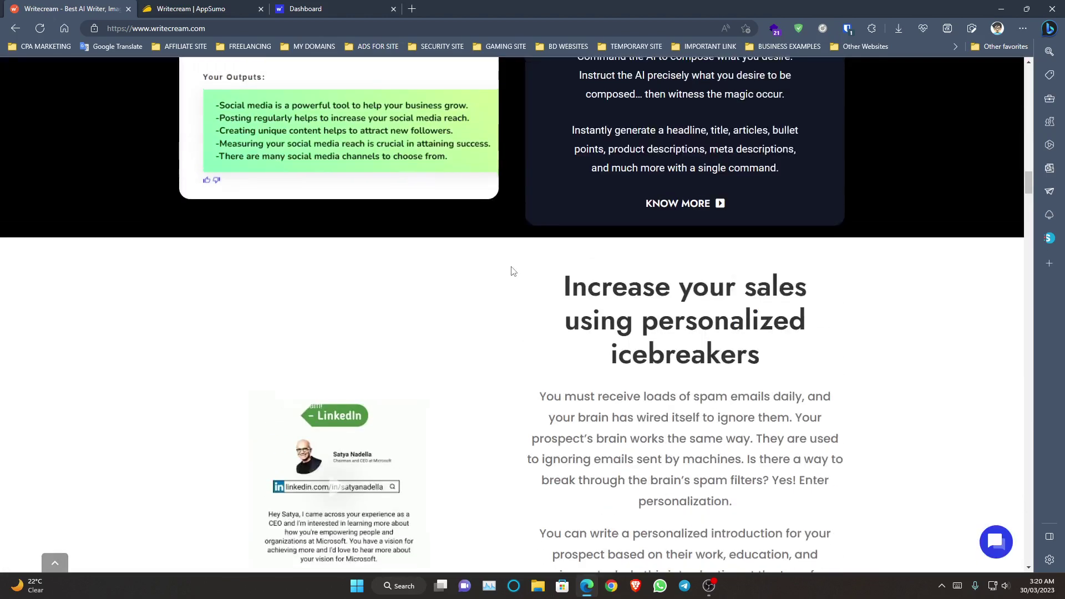
scroll(511, 271, down, 2)
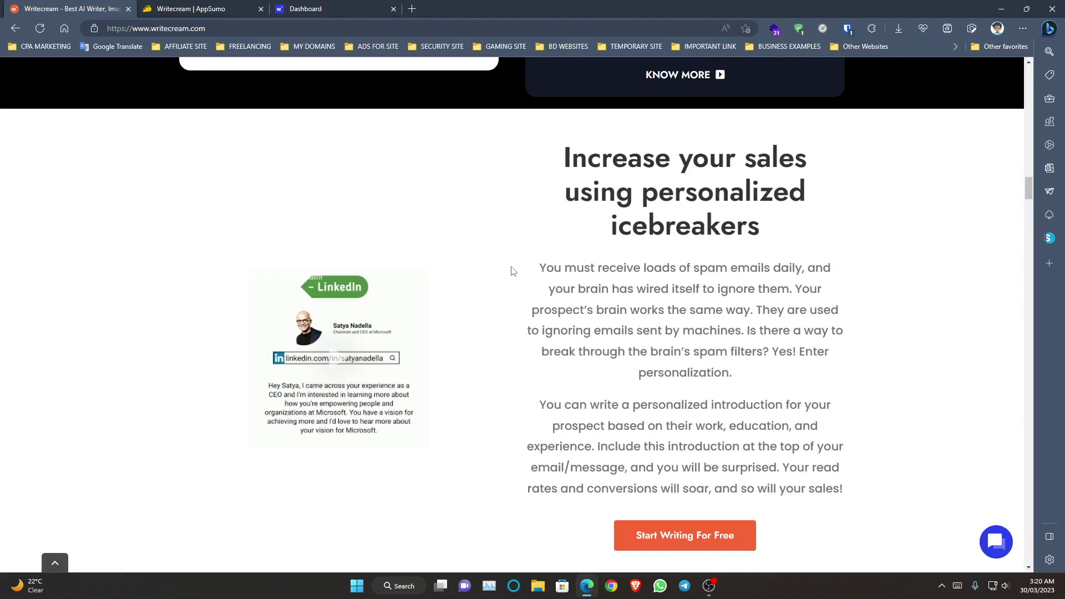
scroll(510, 271, down, 2)
scroll(510, 270, down, 12)
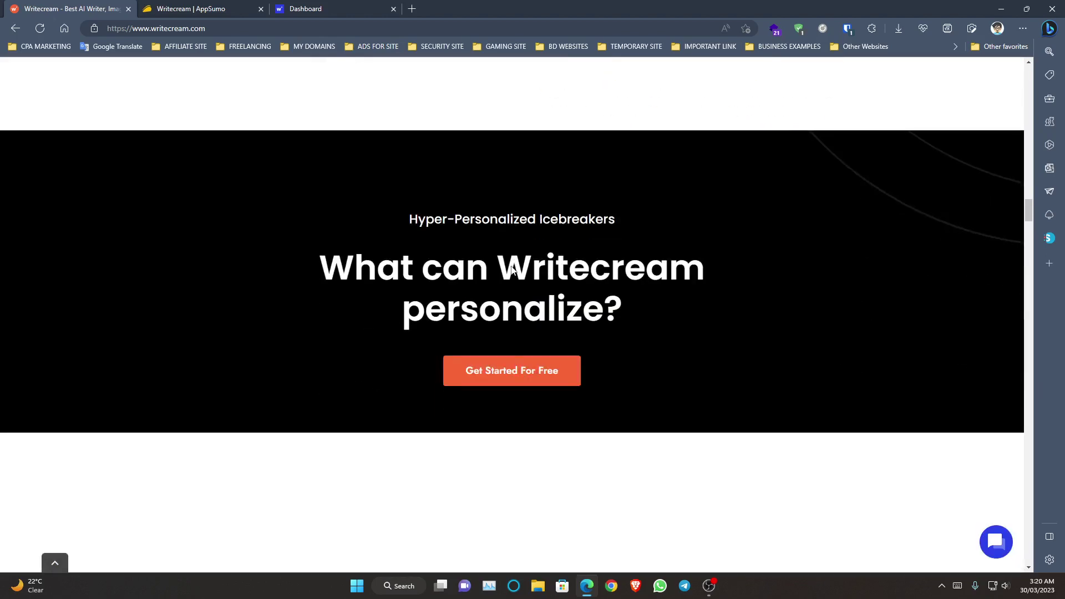
scroll(511, 270, up, 8)
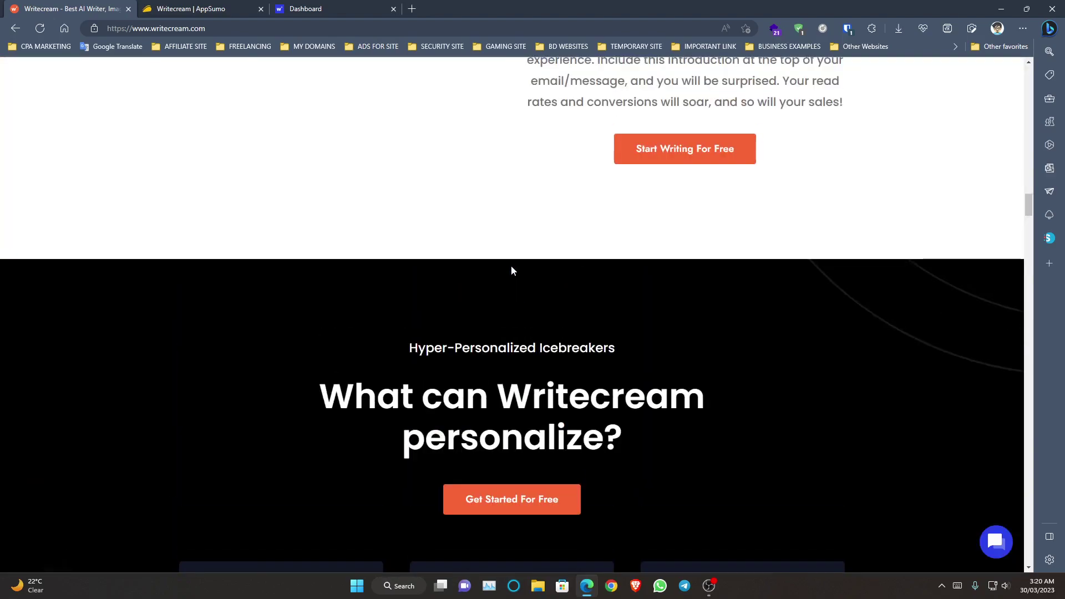
Step: Skim the homepage's writing tool descriptions, from the Paraphrasing Tool to the Browser Extension and Plagiarism Checker
scroll(510, 270, down, 20)
scroll(510, 270, down, 8)
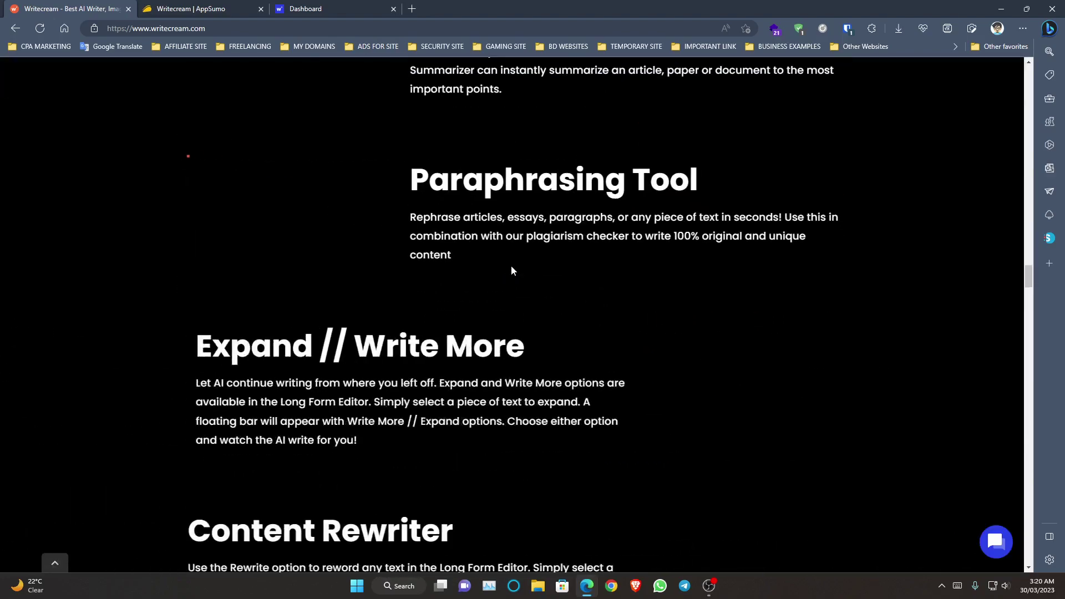
scroll(511, 270, up, 7)
scroll(511, 270, down, 10)
scroll(511, 270, down, 10)
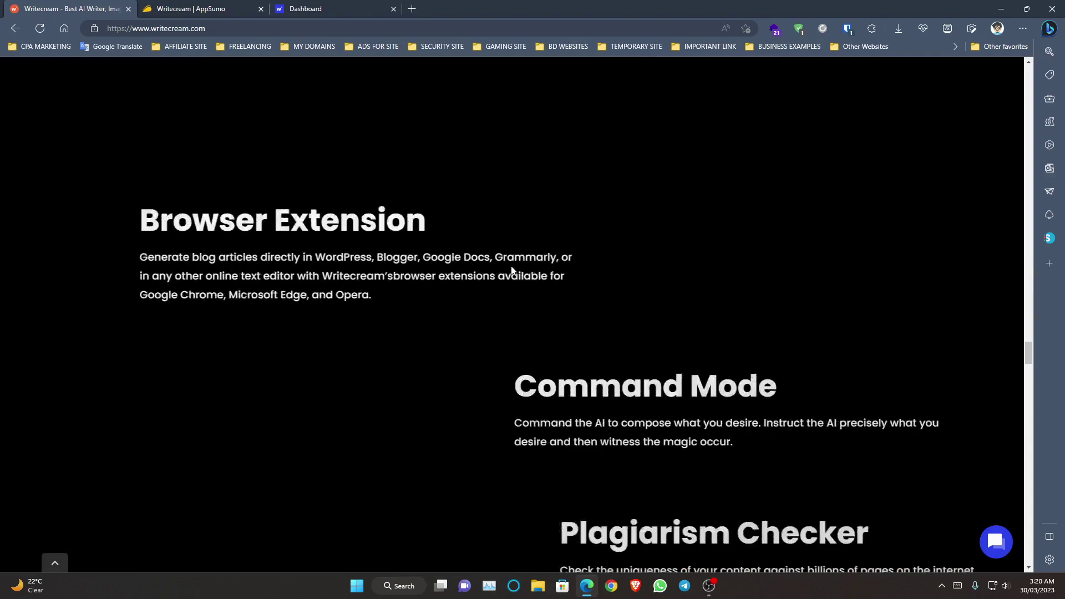
scroll(511, 270, up, 3)
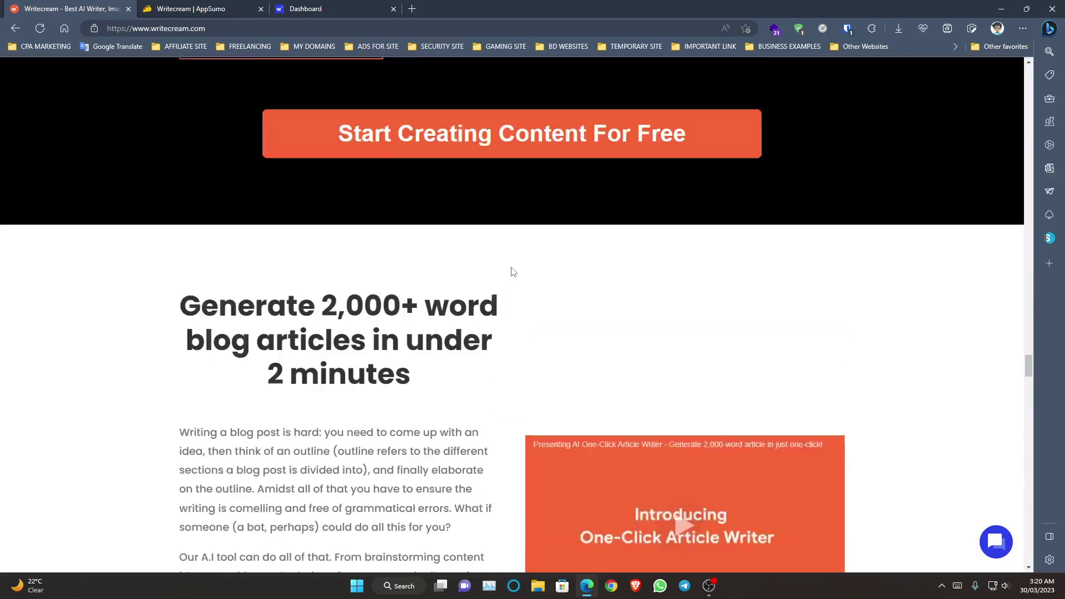
Step: Look through the blog-to-podcast workflow and compare the monthly pricing plans on the homepage
scroll(492, 264, down, 9)
scroll(413, 245, down, 15)
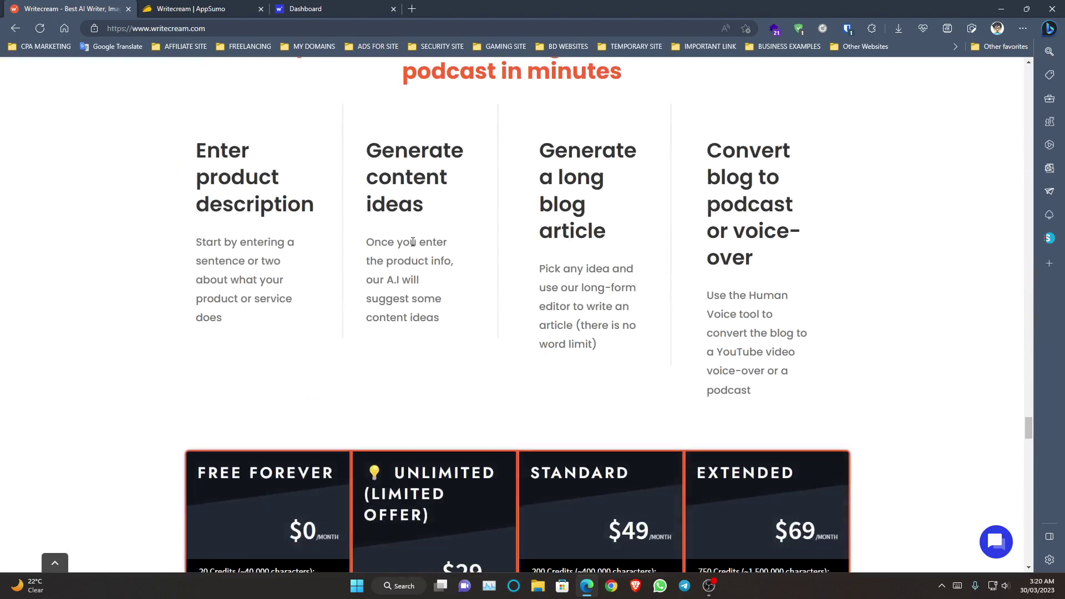
scroll(413, 243, down, 7)
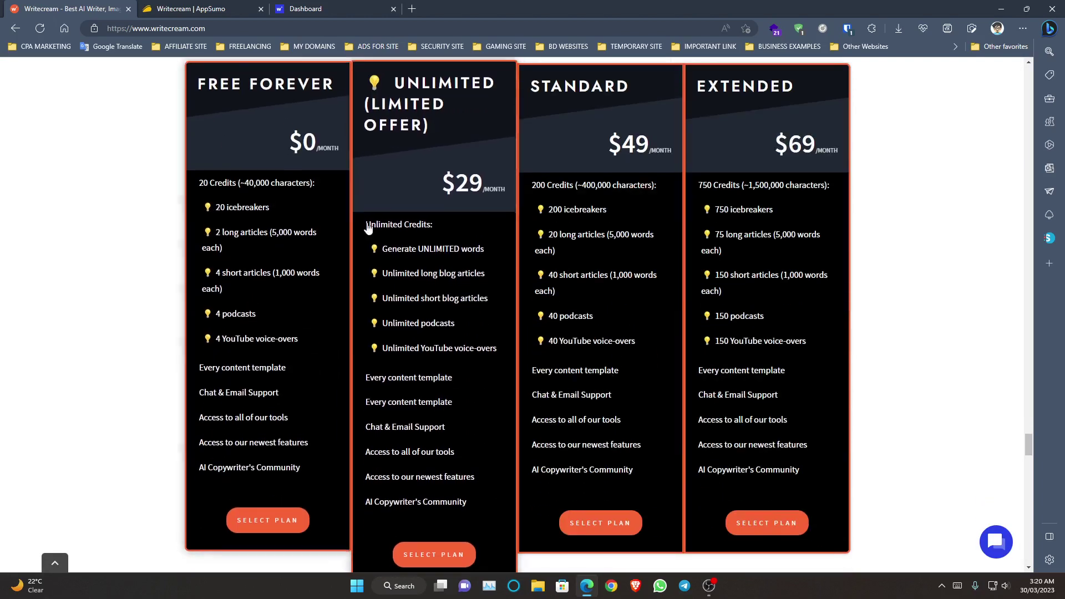
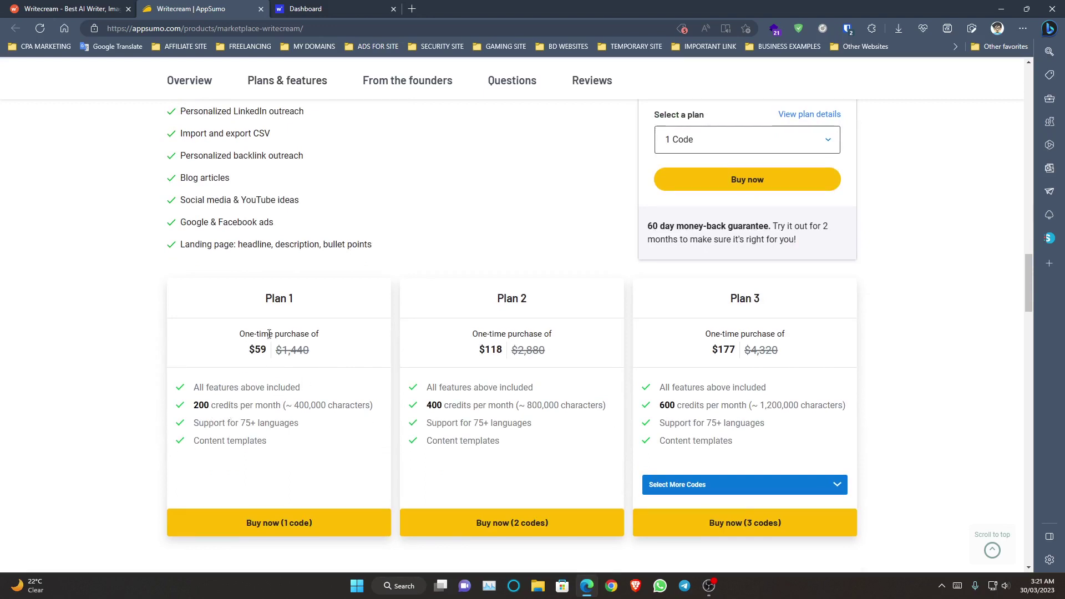
Step: Examine the one-time purchase plans, deal terms and included features of Writecream's lifetime deal on AppSumo
drag(244, 331, 327, 336)
click(406, 350)
scroll(411, 430, up, 5)
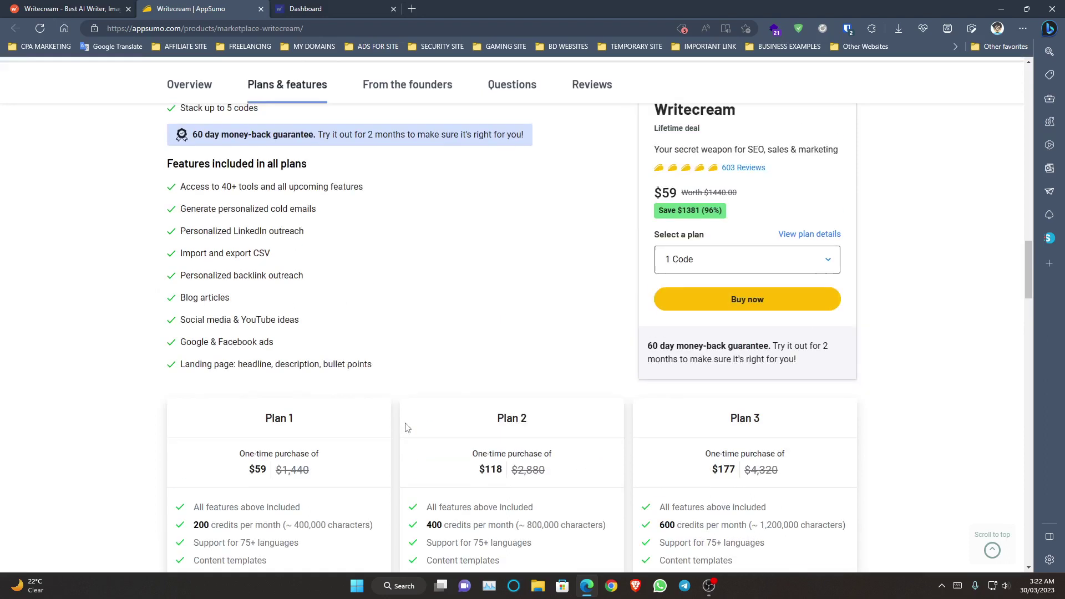
scroll(406, 420, up, 2)
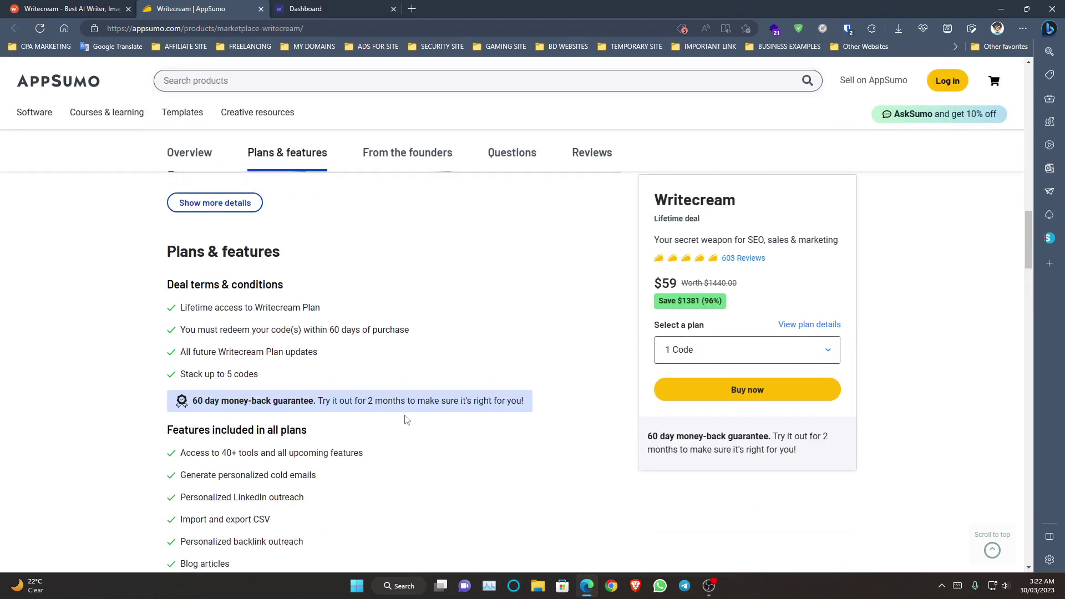
scroll(410, 388, down, 2)
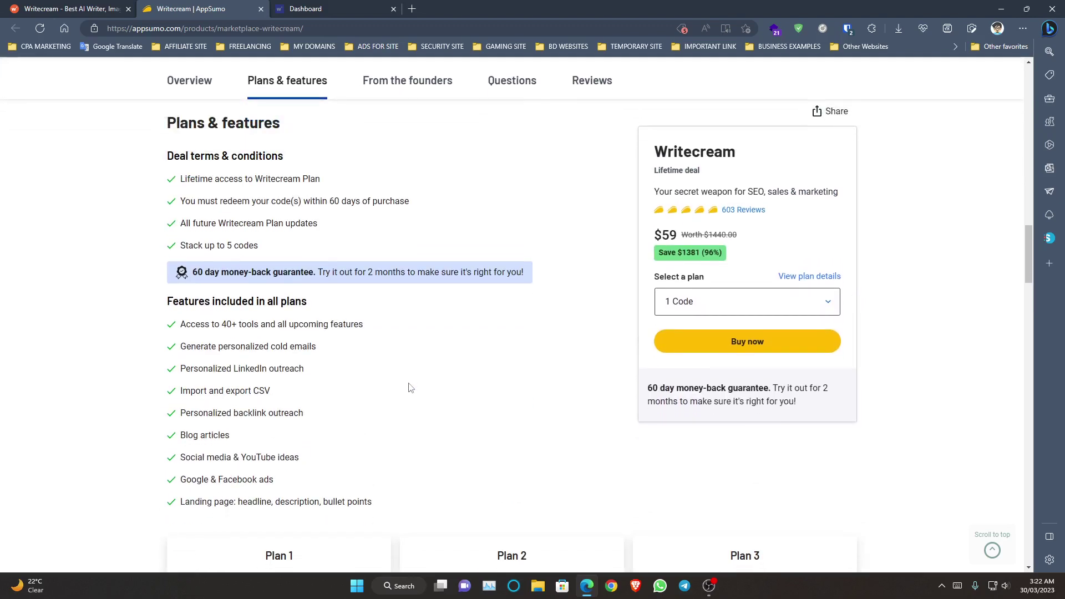
scroll(411, 388, down, 4)
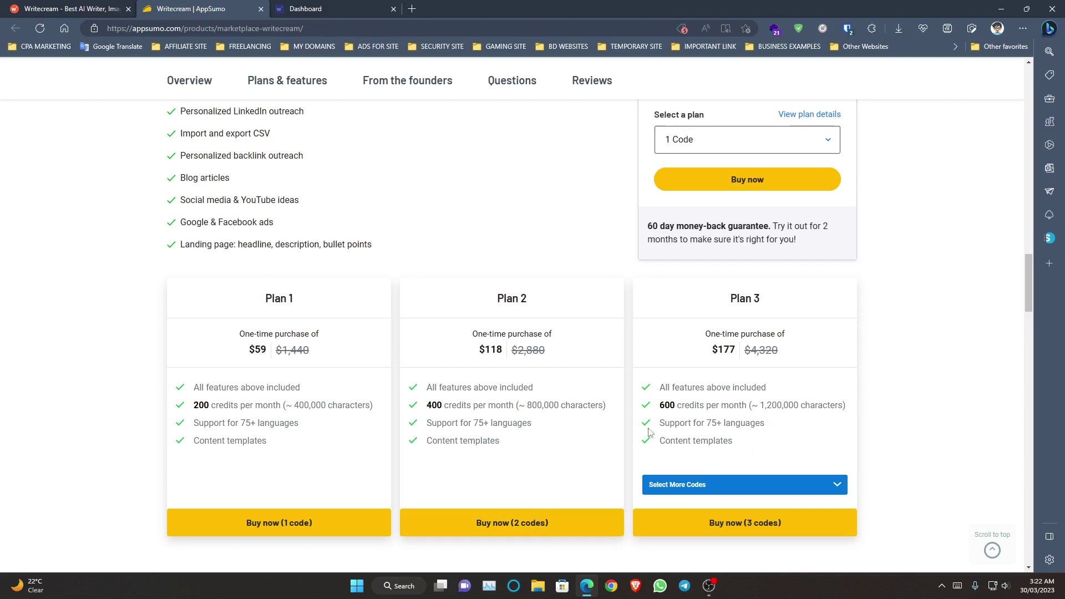
scroll(697, 450, down, 2)
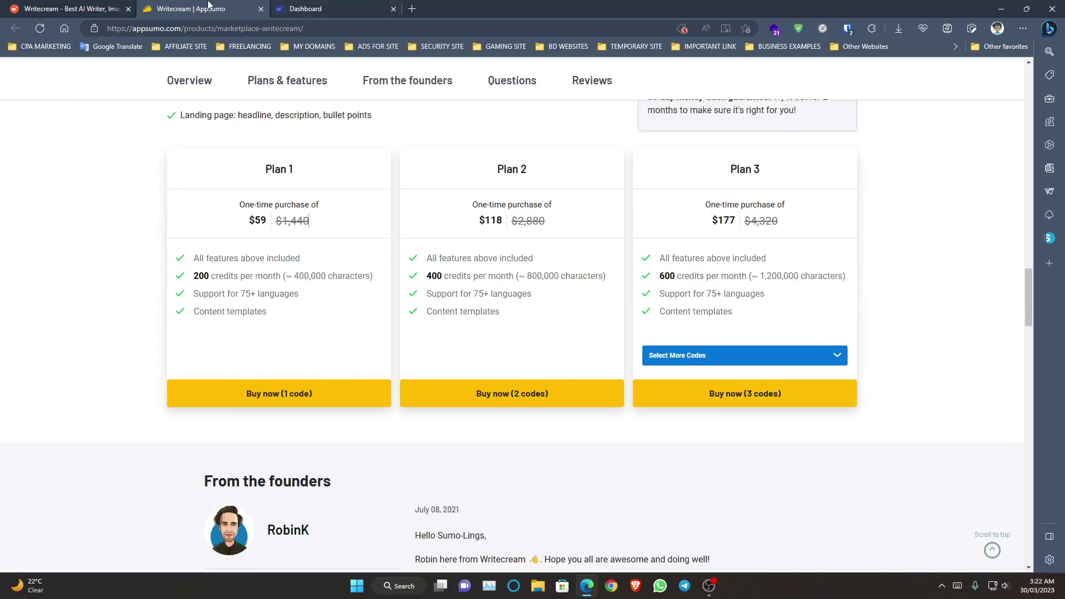
Step: Return to the Writecream homepage and look back over its pricing and personalization sections
click(118, 7)
scroll(640, 253, up, 10)
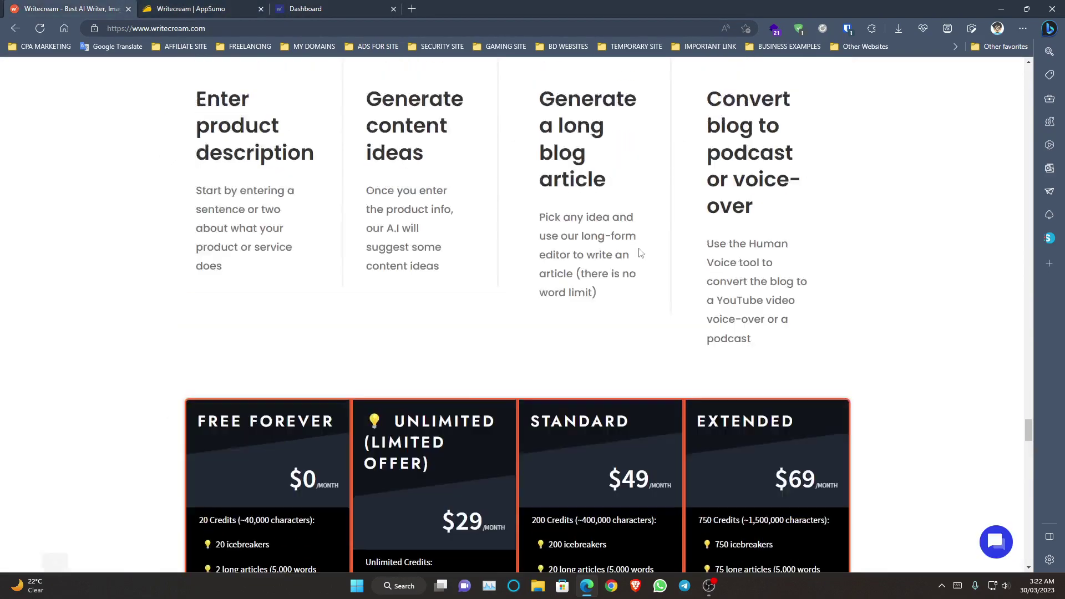
scroll(640, 253, up, 15)
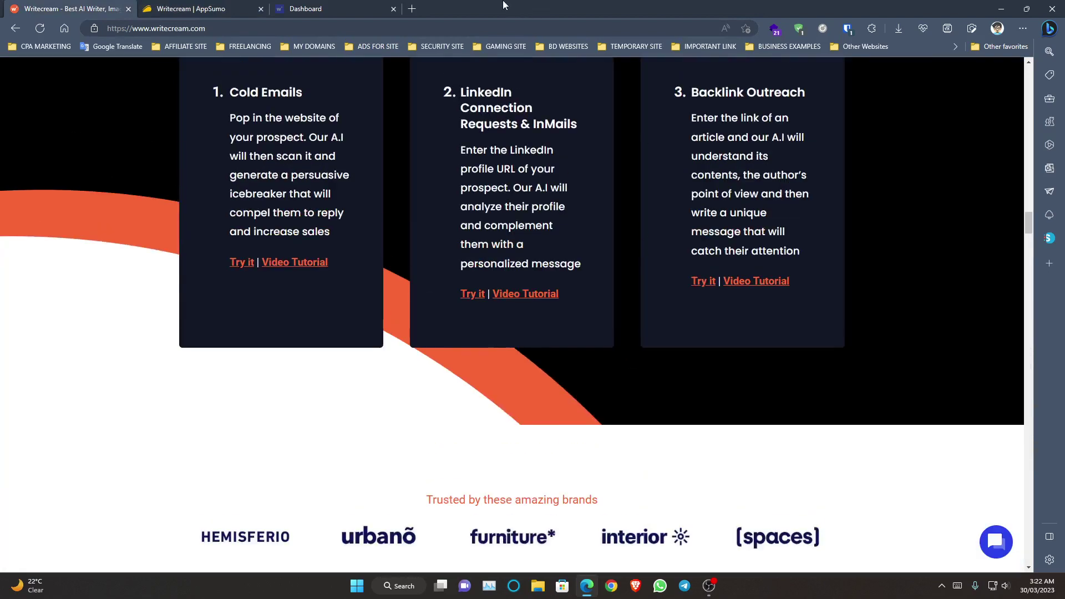
Step: Switch to the Writecream dashboard, reload it and look through the available content creation tools down to ChatGenie
click(314, 6)
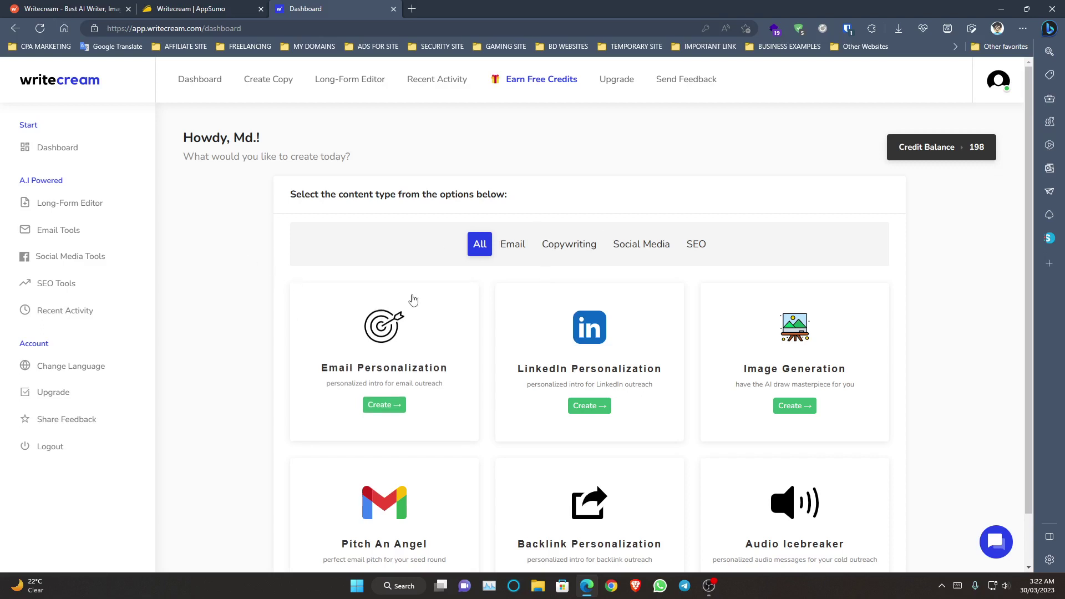
click(202, 88)
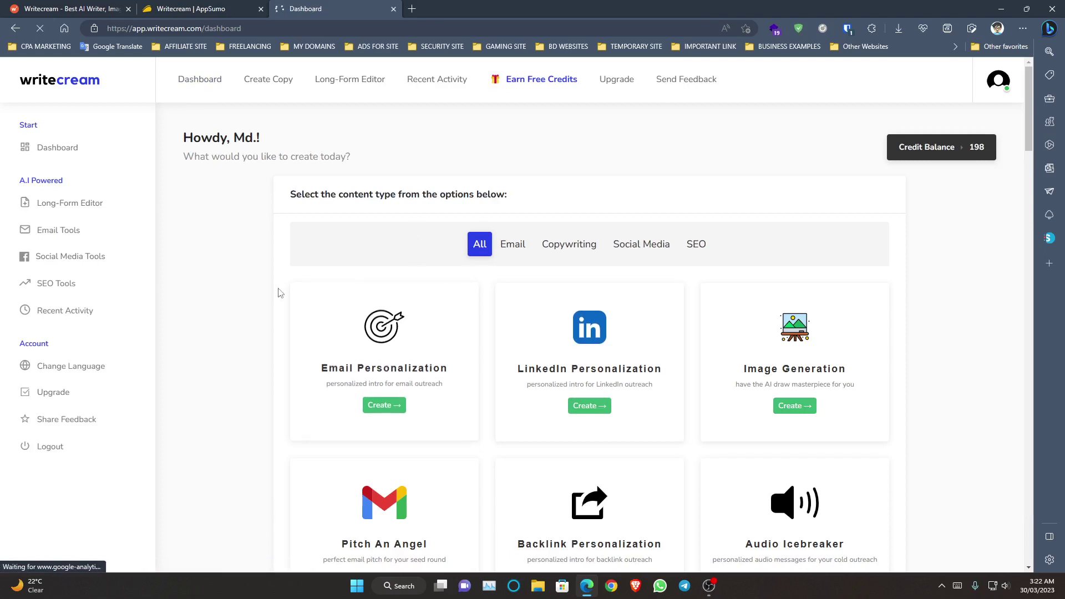
scroll(279, 293, down, 2)
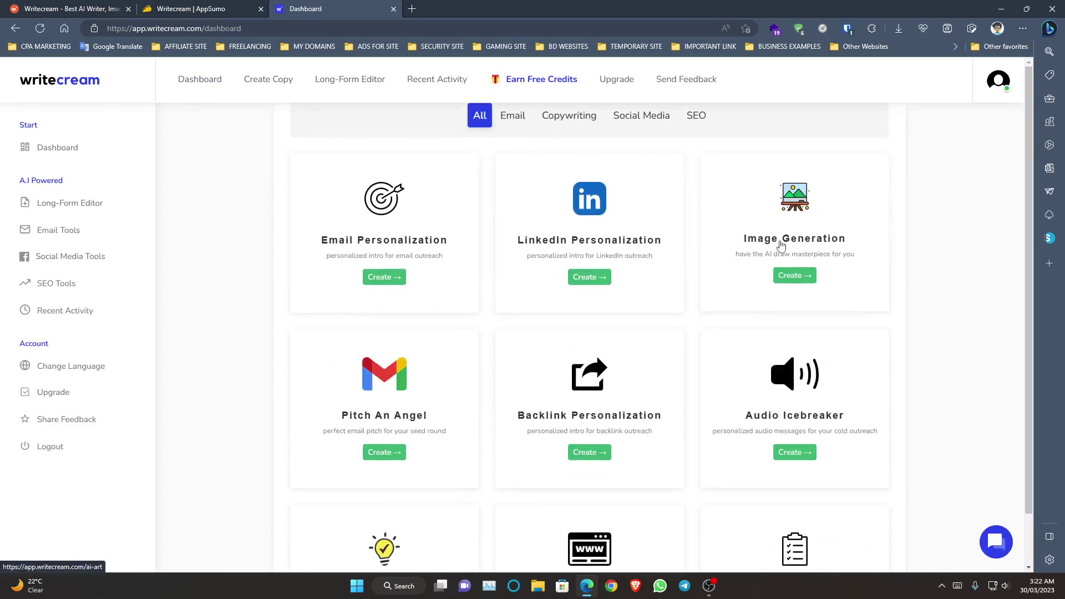
scroll(235, 318, down, 4)
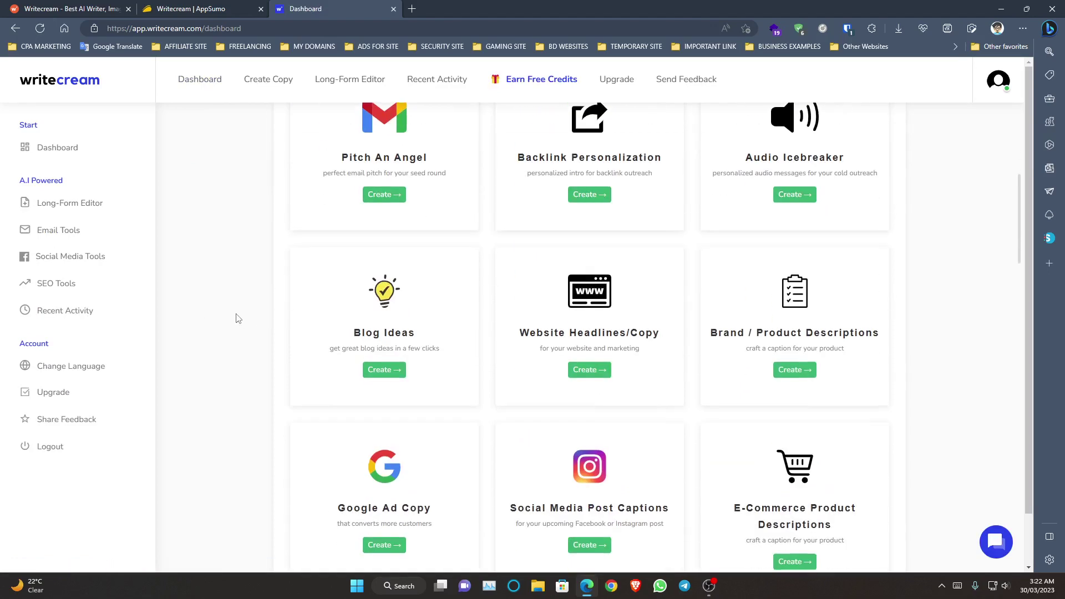
scroll(238, 317, down, 8)
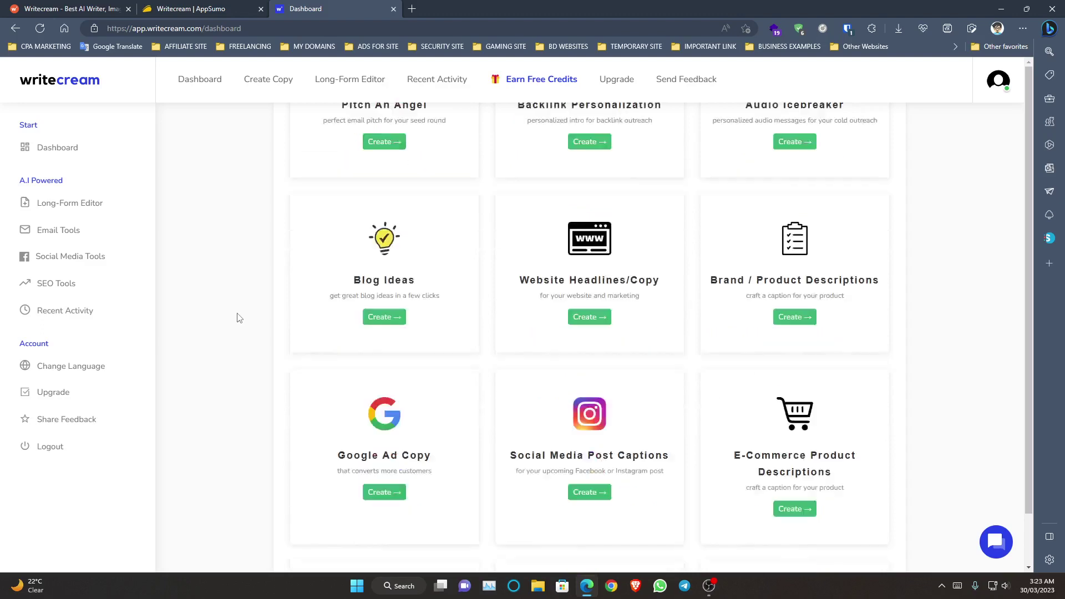
scroll(247, 304, down, 8)
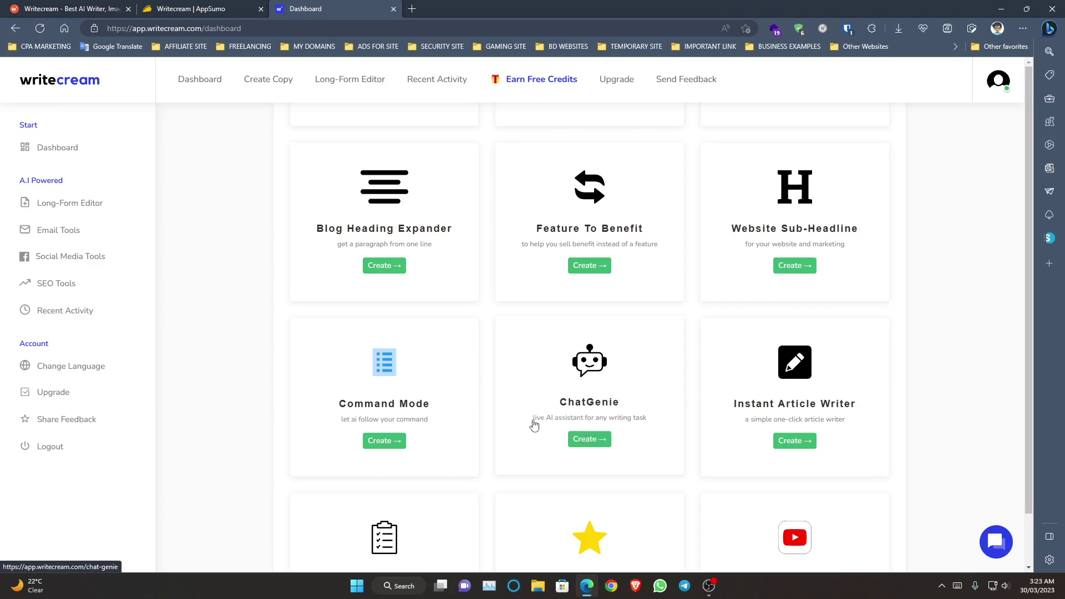
Step: Open ChatGenie and send it the task "Create an article about writecream.com"
click(585, 385)
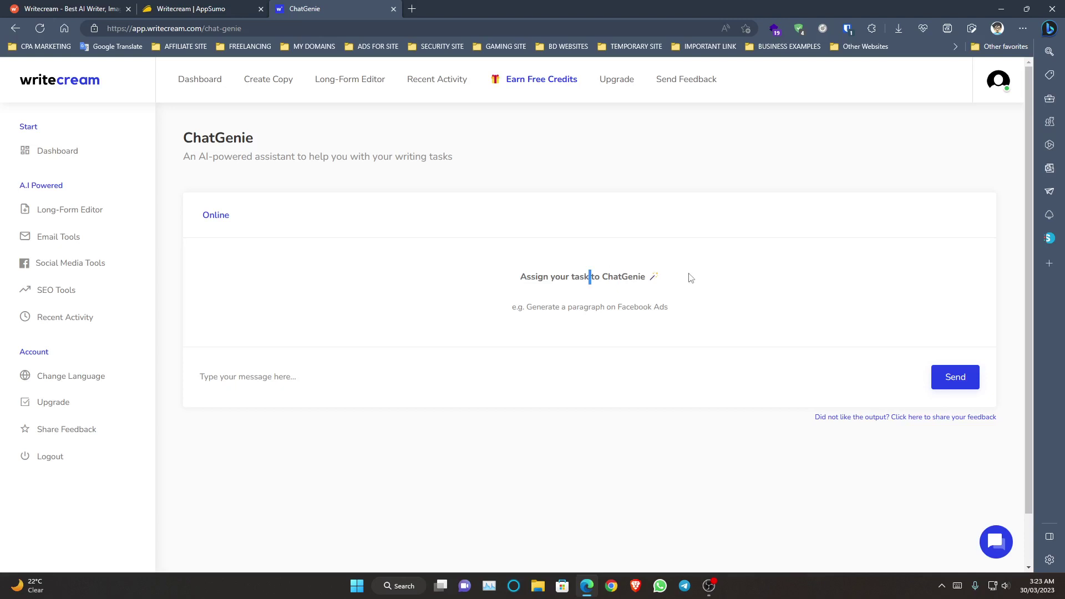
click(250, 378)
text(Cr)
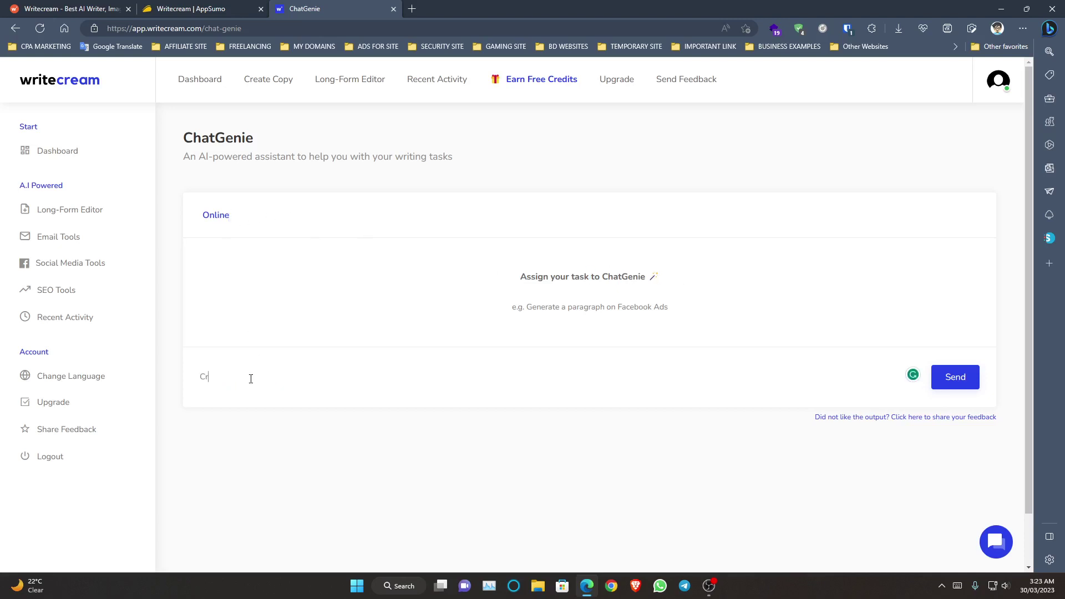
text(eate an article about writecream.com)
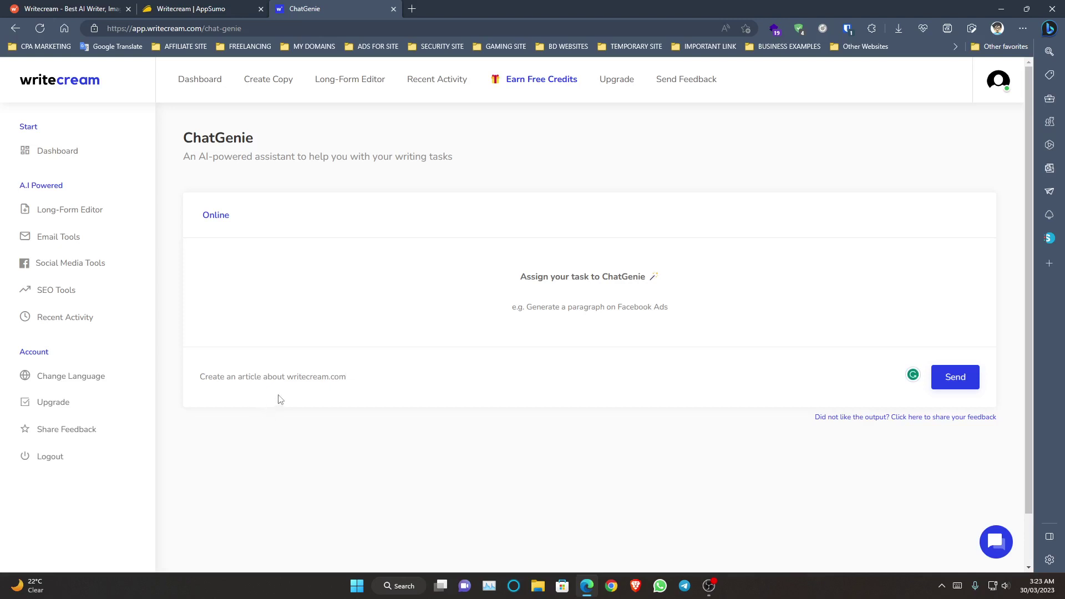
click(969, 383)
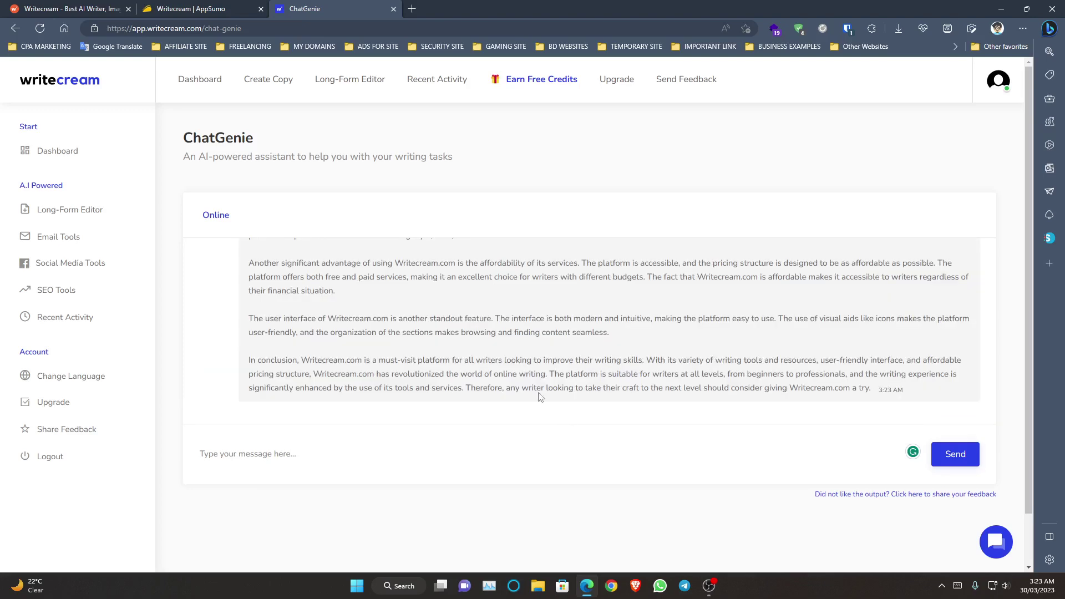
Step: Read through the article ChatGenie wrote about writecream.com, from its introduction to its conclusion
scroll(474, 342, up, 8)
scroll(449, 348, down, 9)
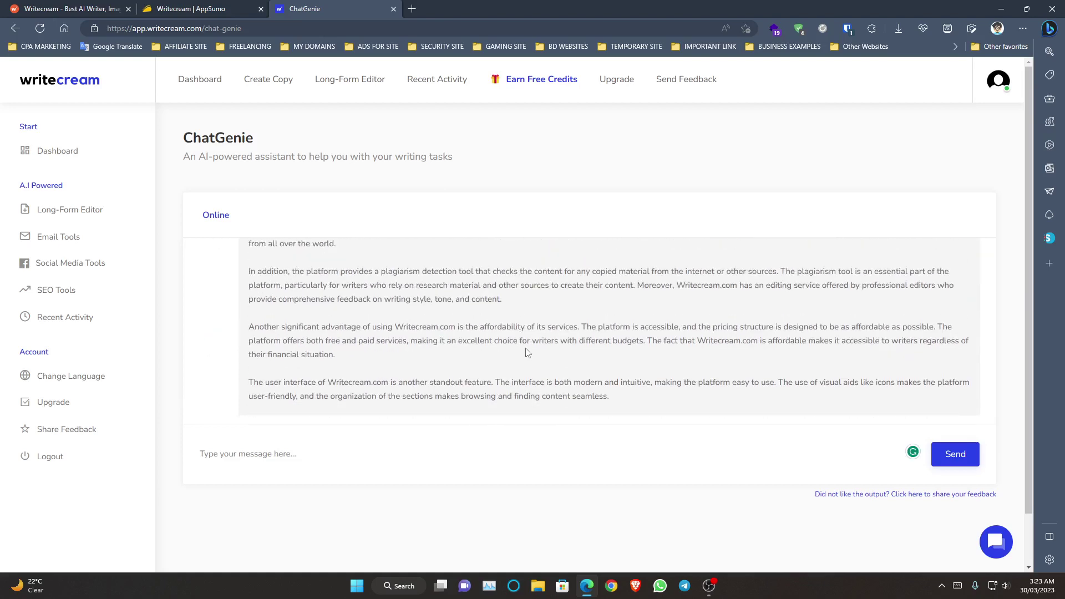
scroll(450, 348, down, 2)
scroll(449, 354, up, 10)
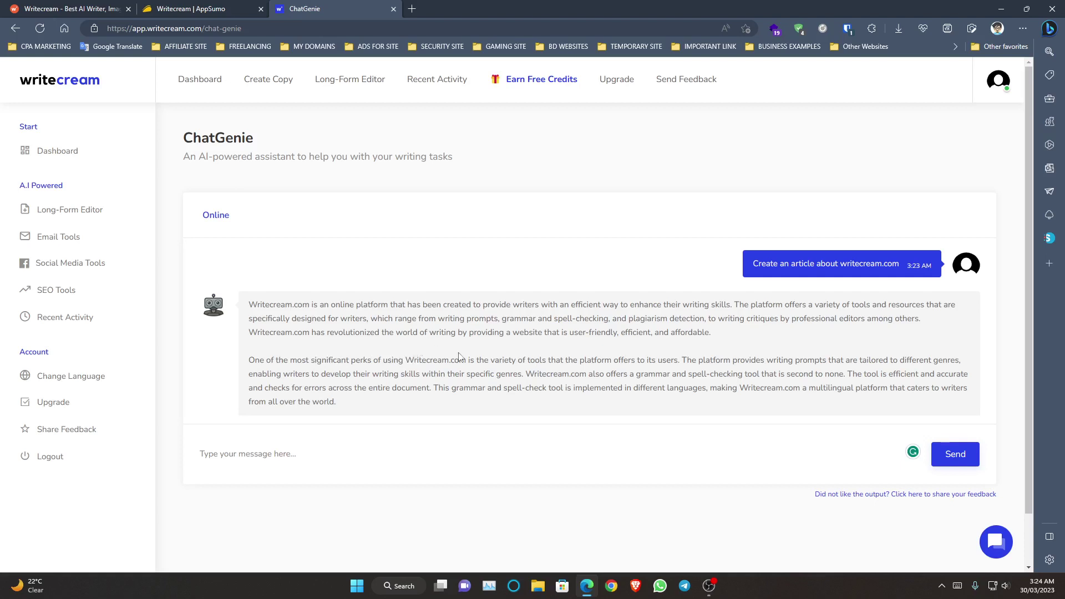
scroll(459, 357, down, 2)
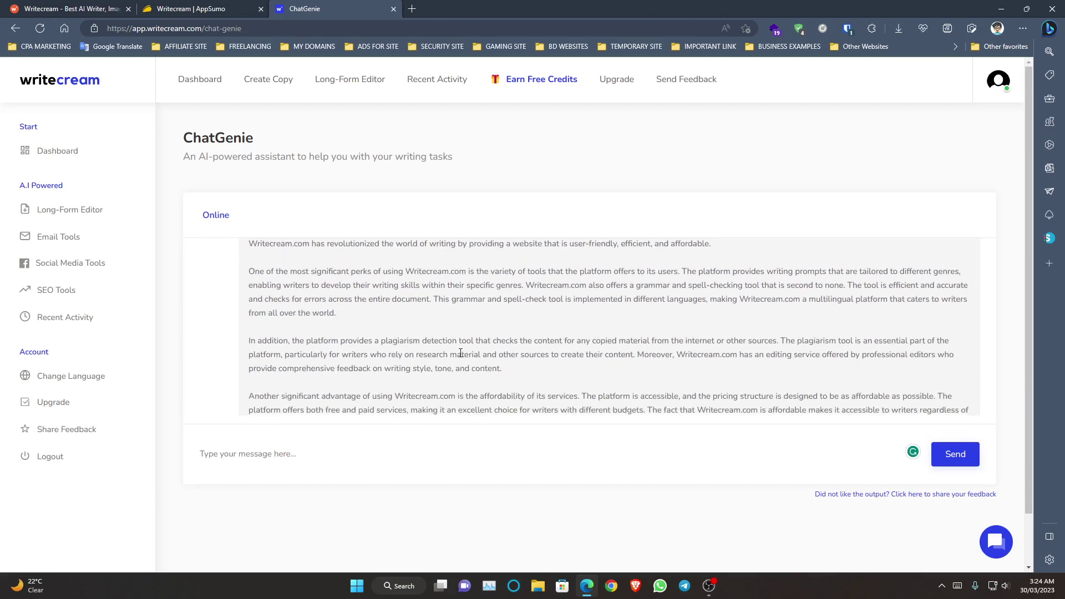
scroll(462, 359, down, 2)
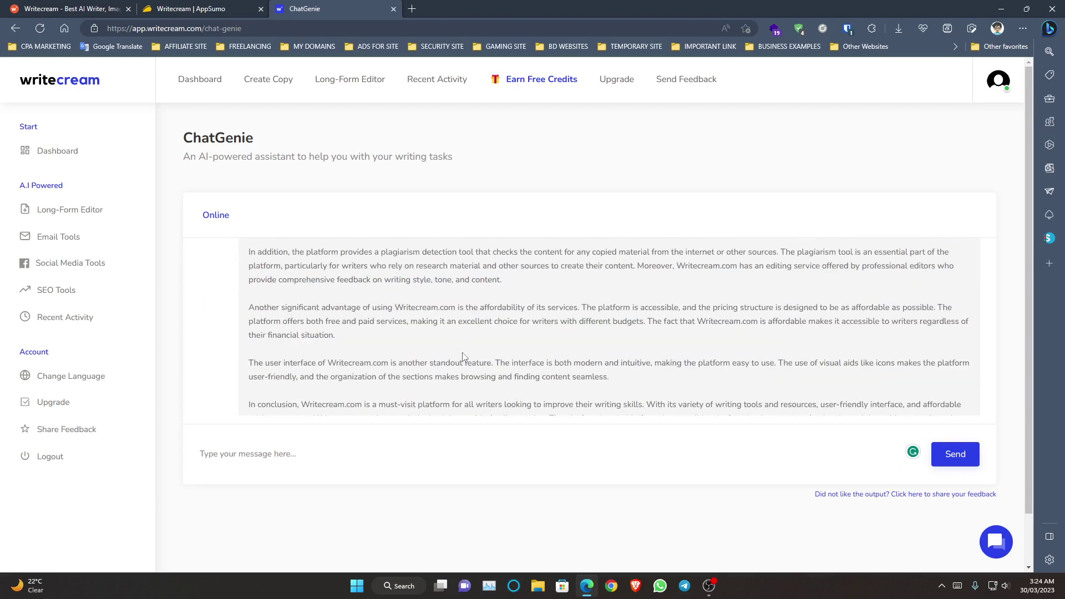
scroll(463, 356, down, 1)
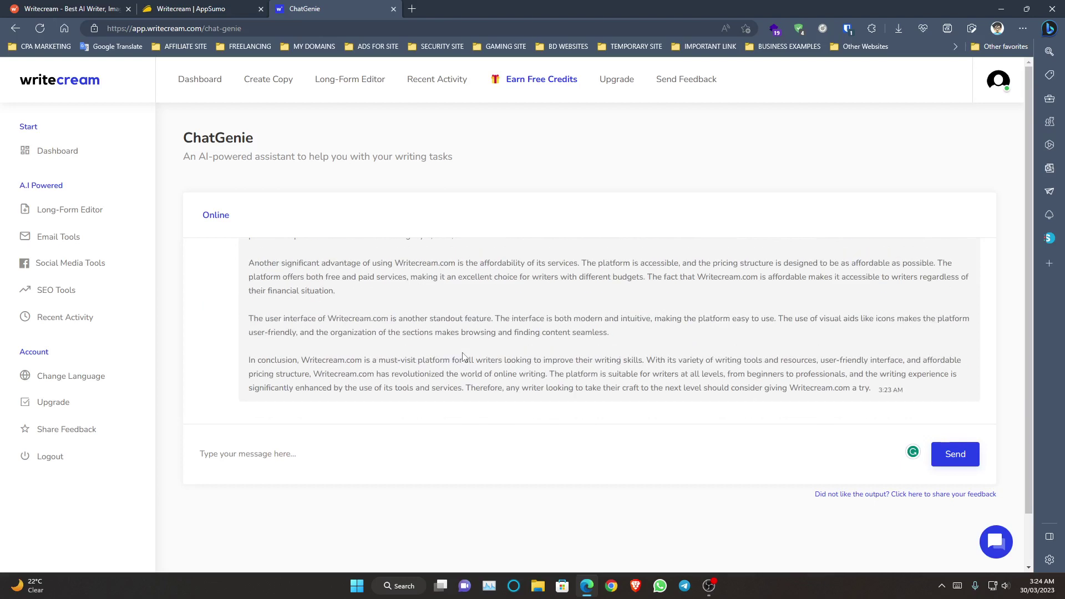
scroll(463, 357, up, 5)
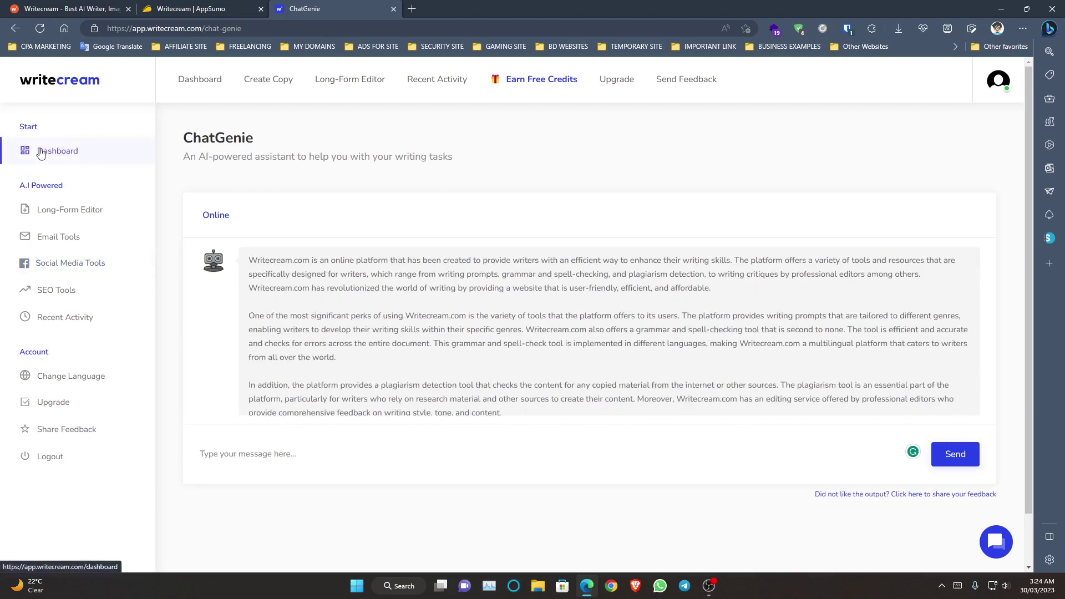
Step: Open the Long-Form Editor and look through its available use cases and the article text in the editor
click(40, 153)
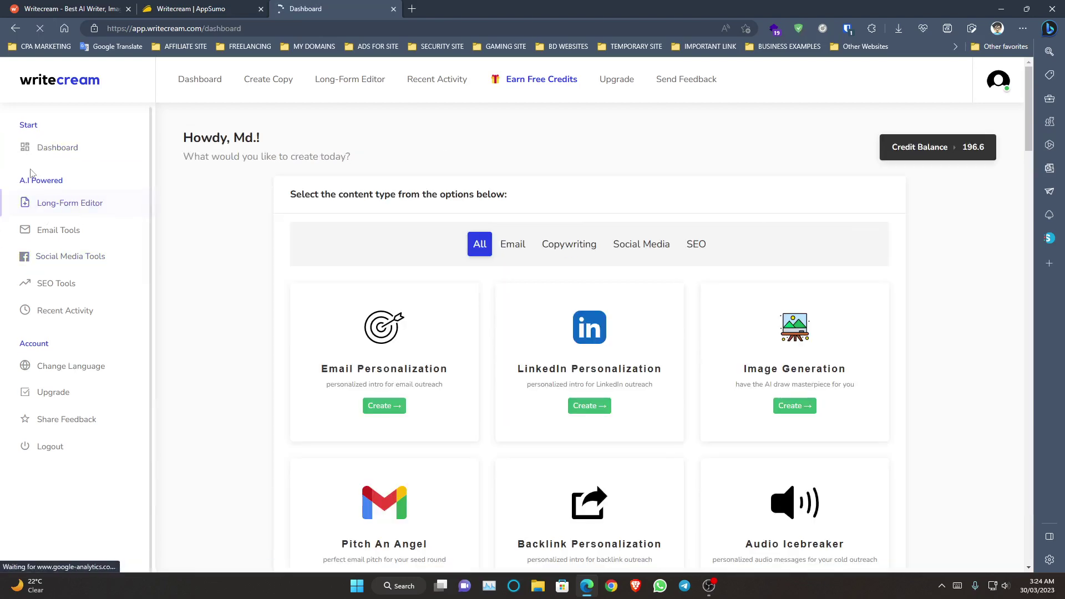
click(57, 205)
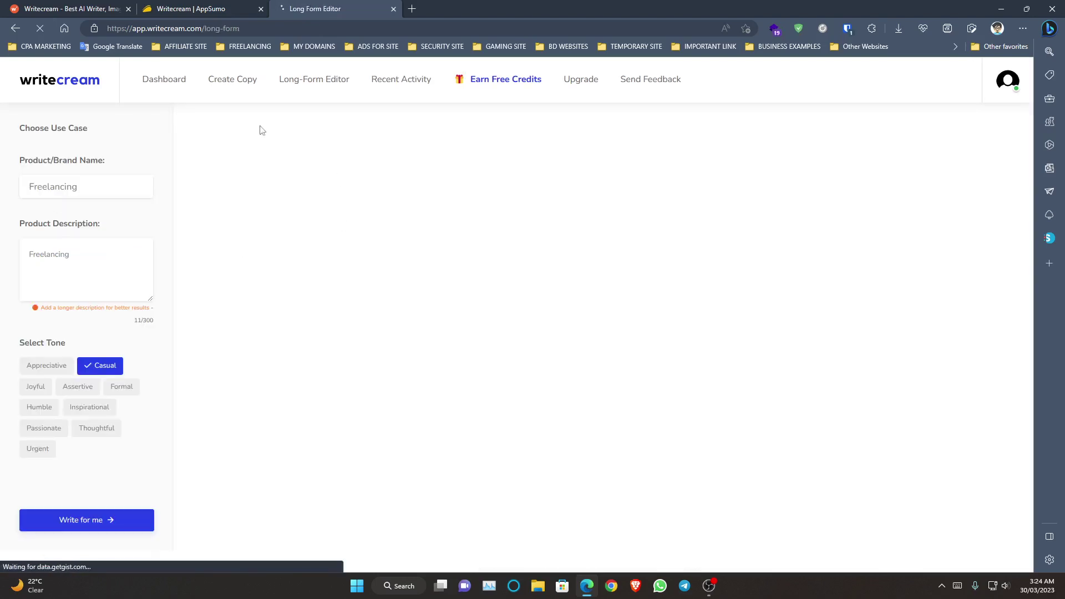
click(56, 158)
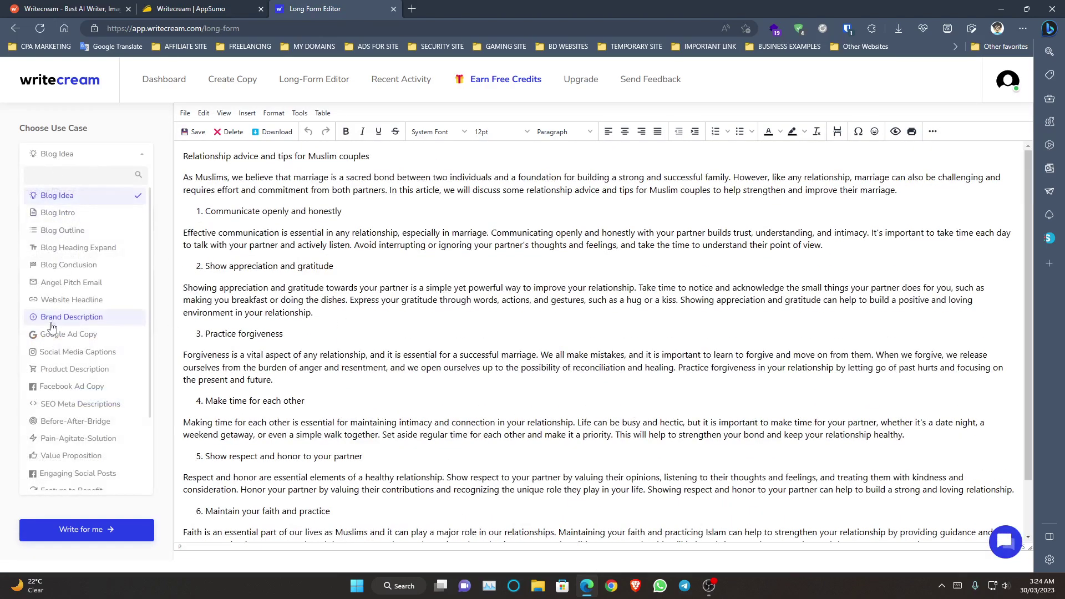
scroll(74, 327, down, 2)
scroll(76, 264, up, 2)
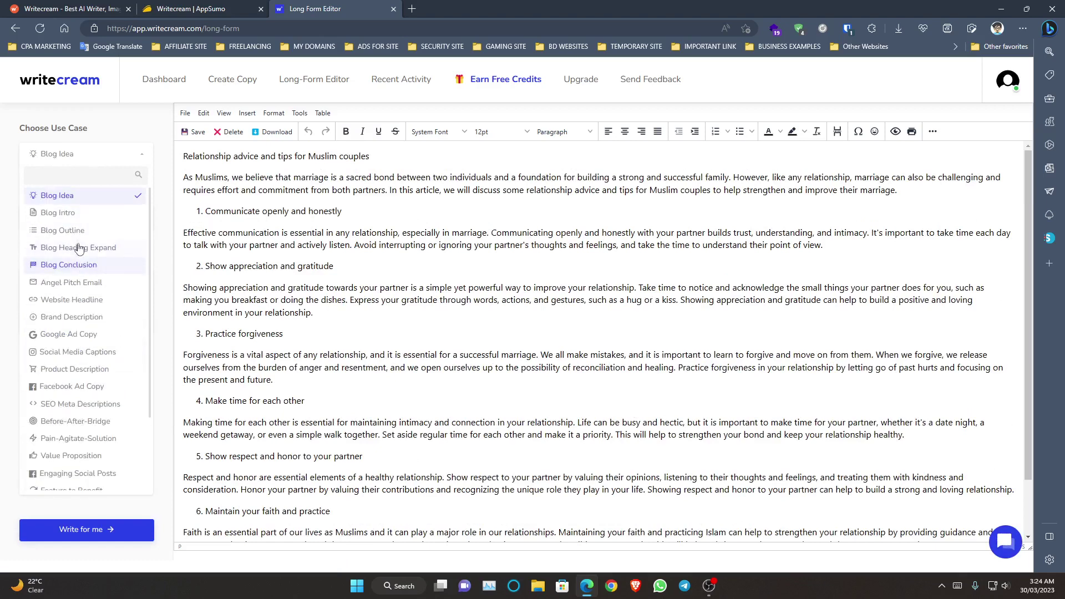
scroll(76, 262, down, 1)
scroll(75, 262, down, 1)
scroll(69, 422, up, 3)
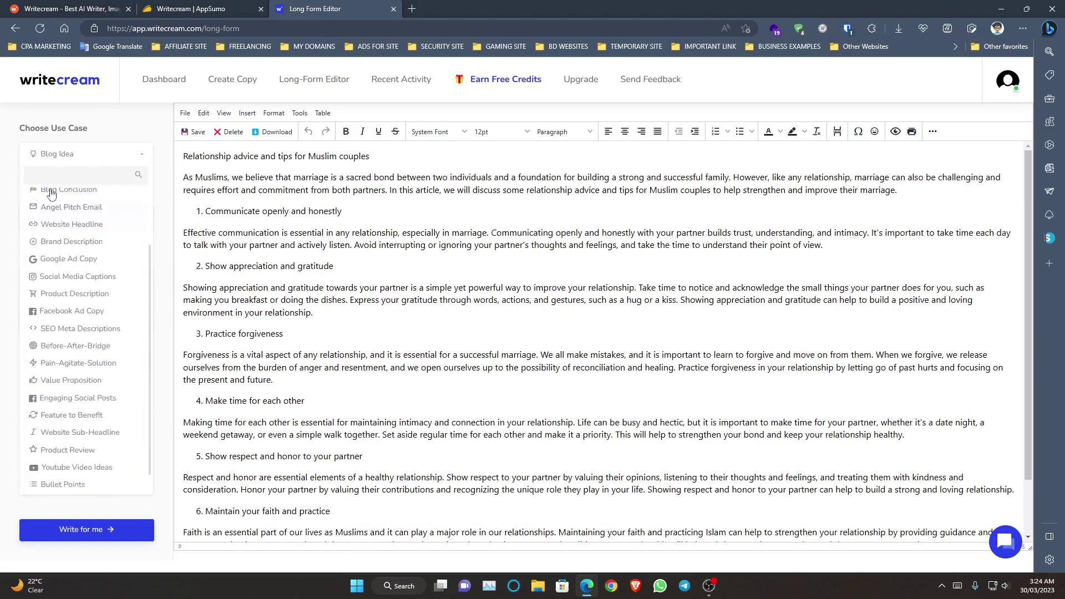
click(64, 157)
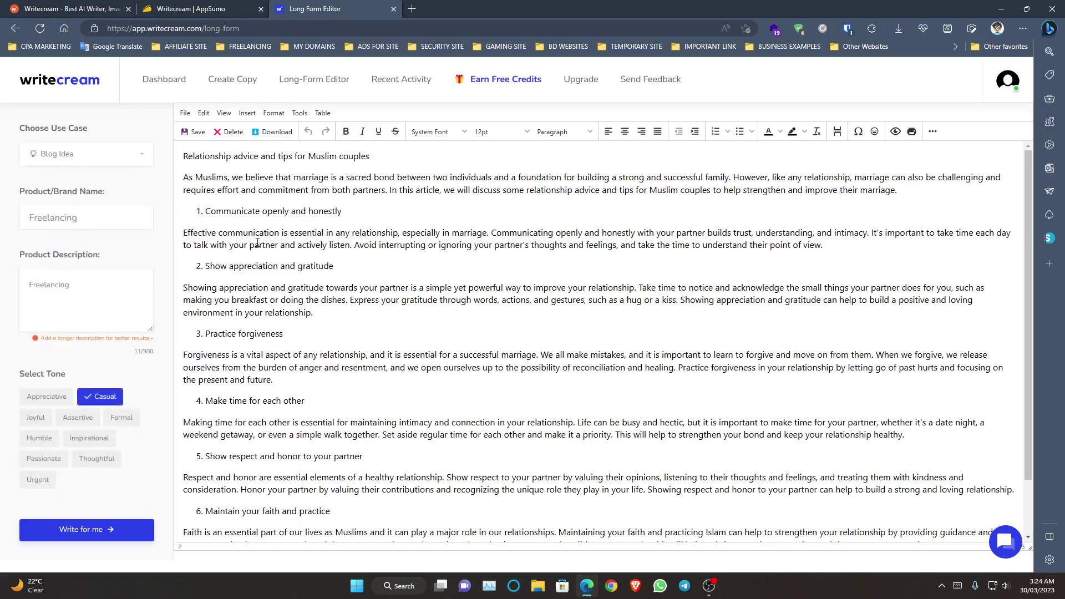
key(ctrl+a)
click(285, 255)
Step: Return to the dashboard, open the Facebook Ad Copy tool and set the product/brand name to "Facebook App Install"
click(72, 86)
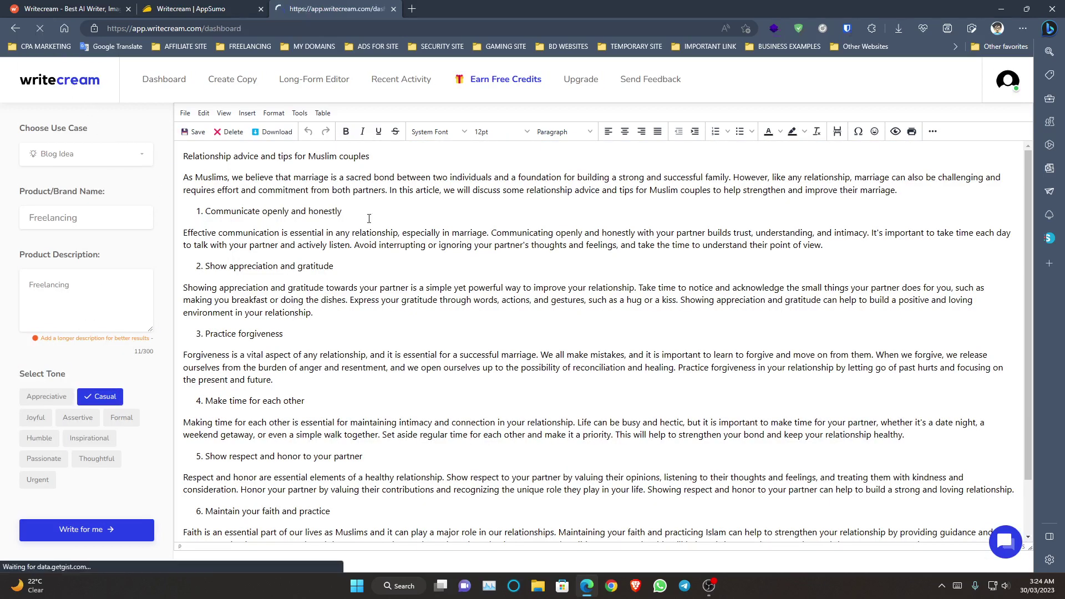
scroll(310, 357, down, 5)
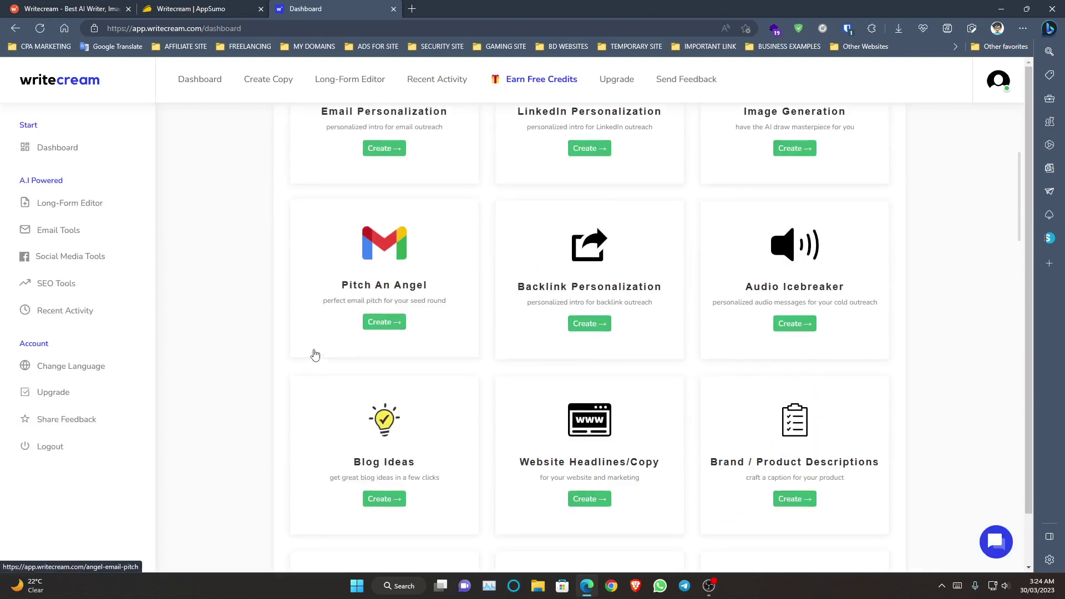
scroll(311, 356, down, 2)
scroll(488, 328, down, 10)
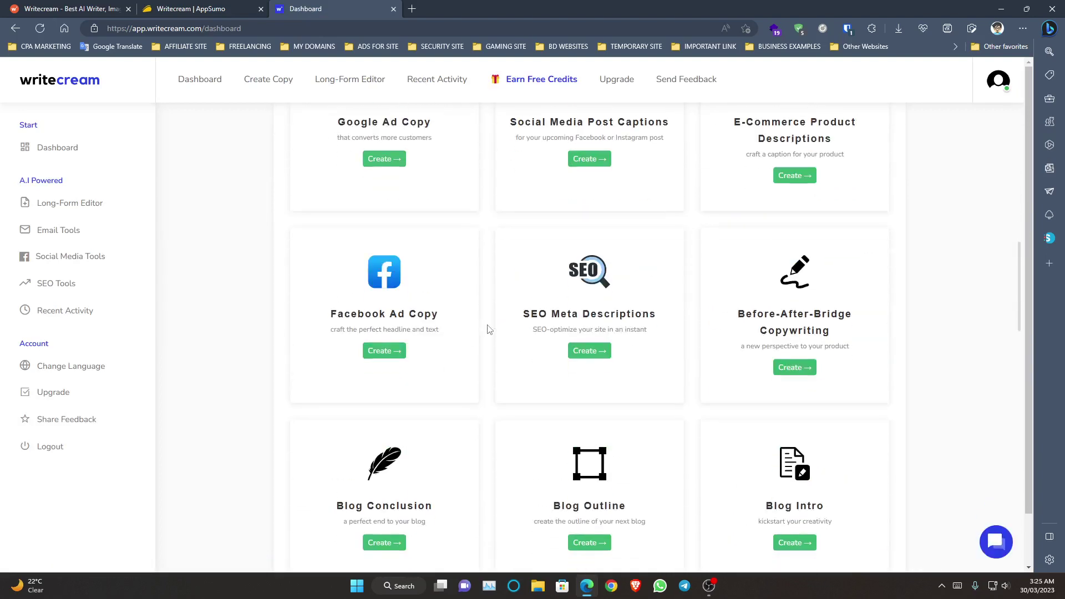
click(391, 351)
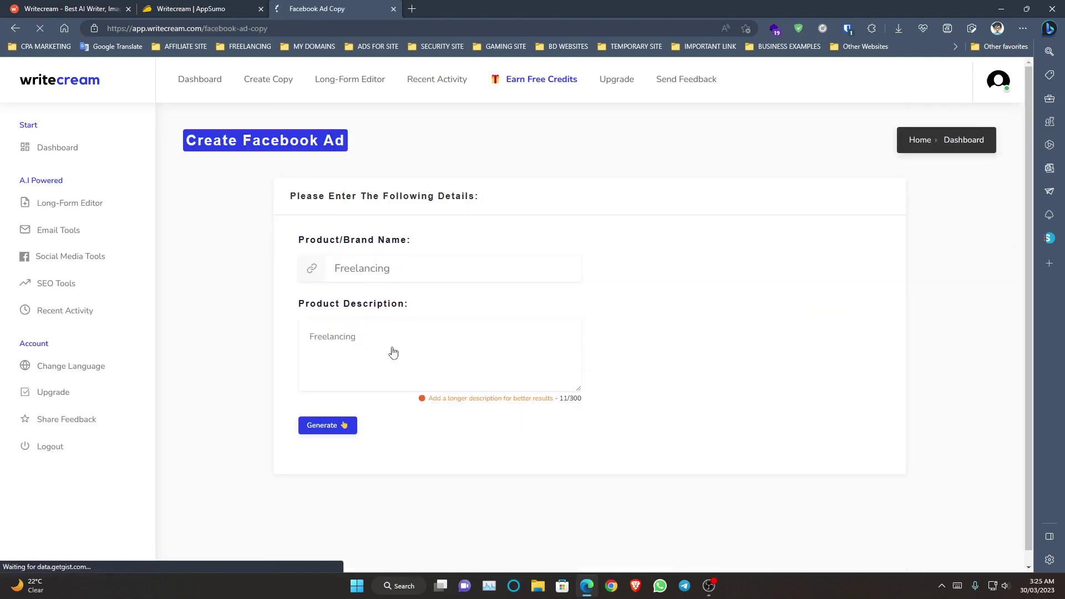
drag(390, 269, 266, 267)
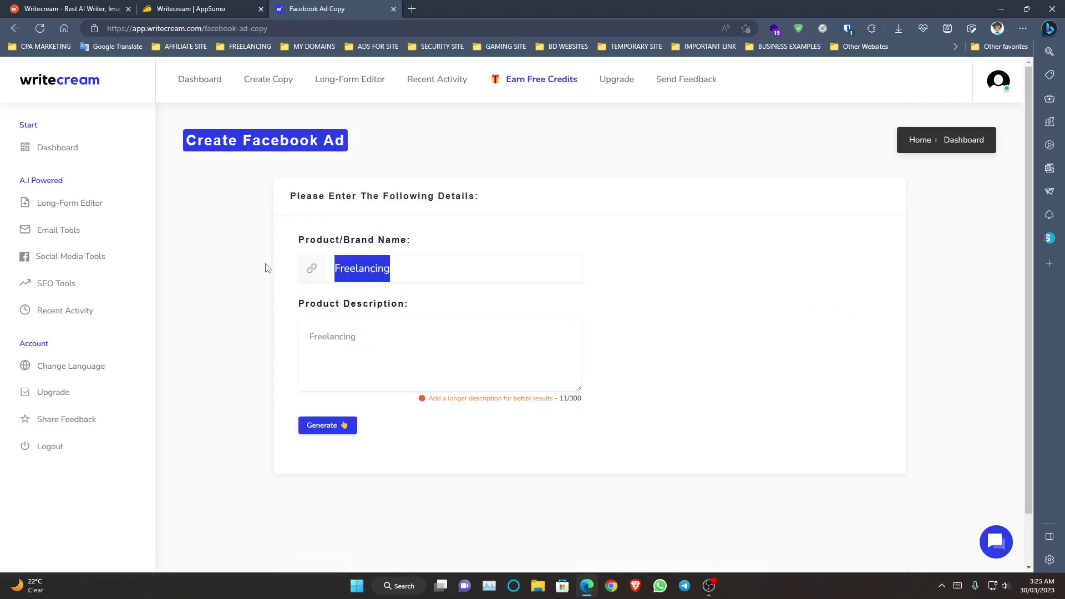
key(BackSpace)
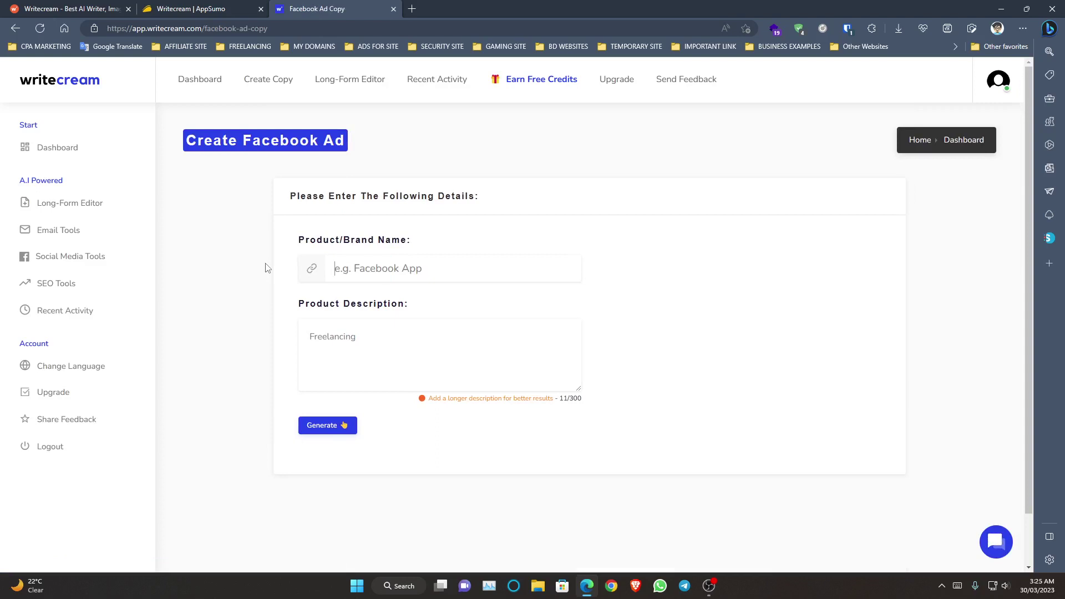
text(Facebook App Install)
Step: Replace the product description with "Facebook a social media platform to share your daily works and gather follower." and begin a sentence "Also you can"
drag(356, 336, 147, 337)
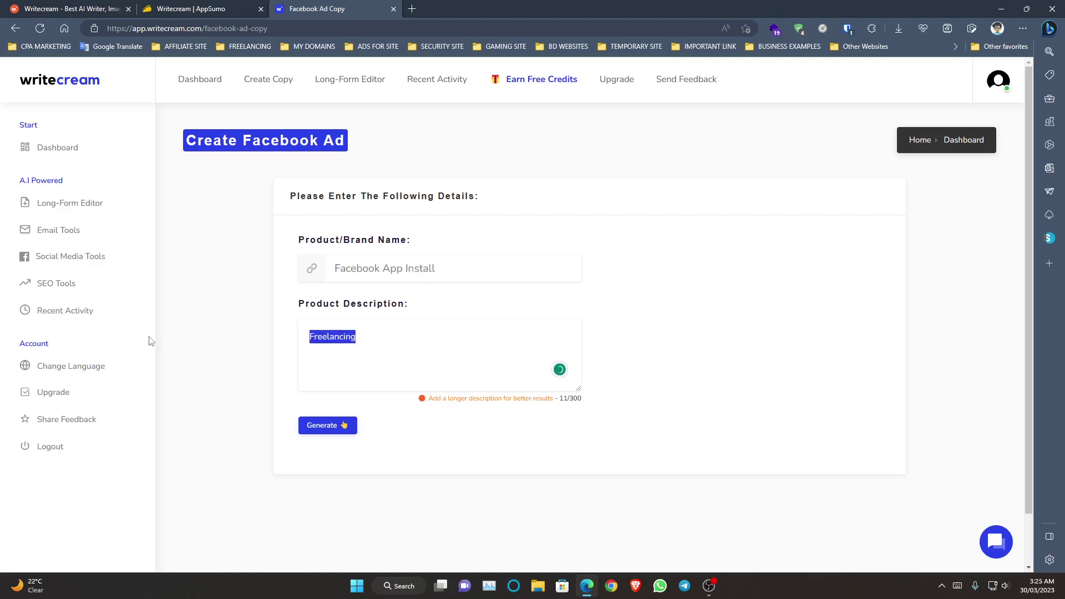
text(=)
key(BackSpace)
text(F)
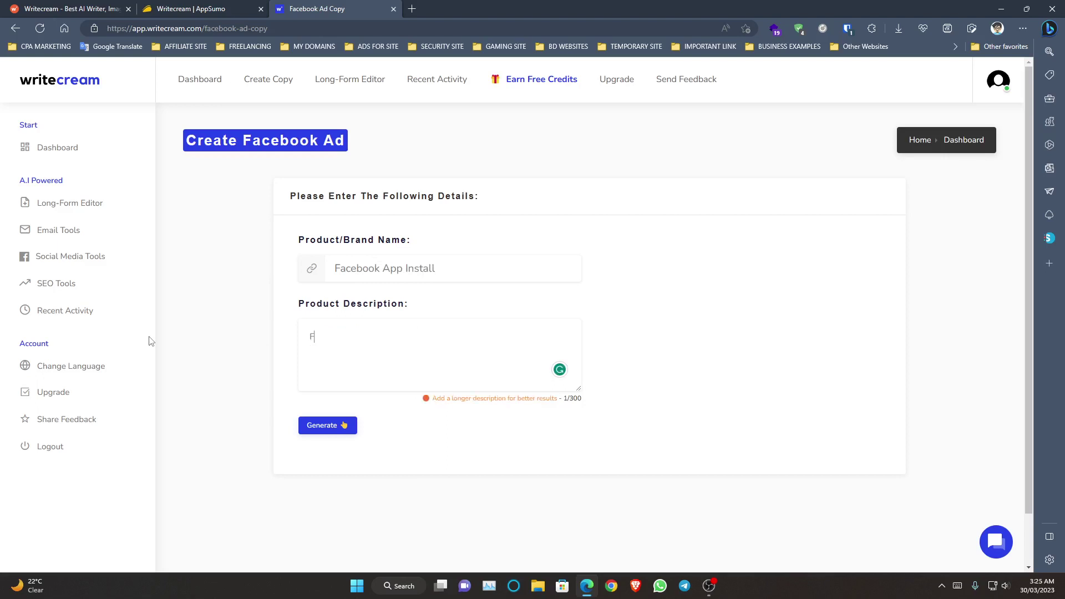
text(acev)
text(book a social)
text( media pla)
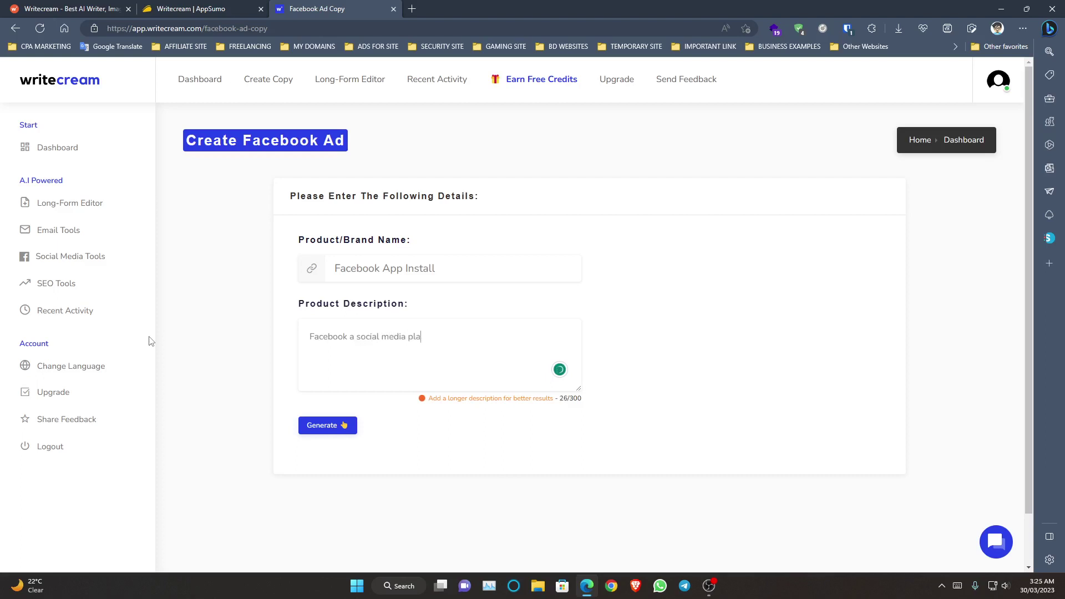
text(tform to share your daily works and g)
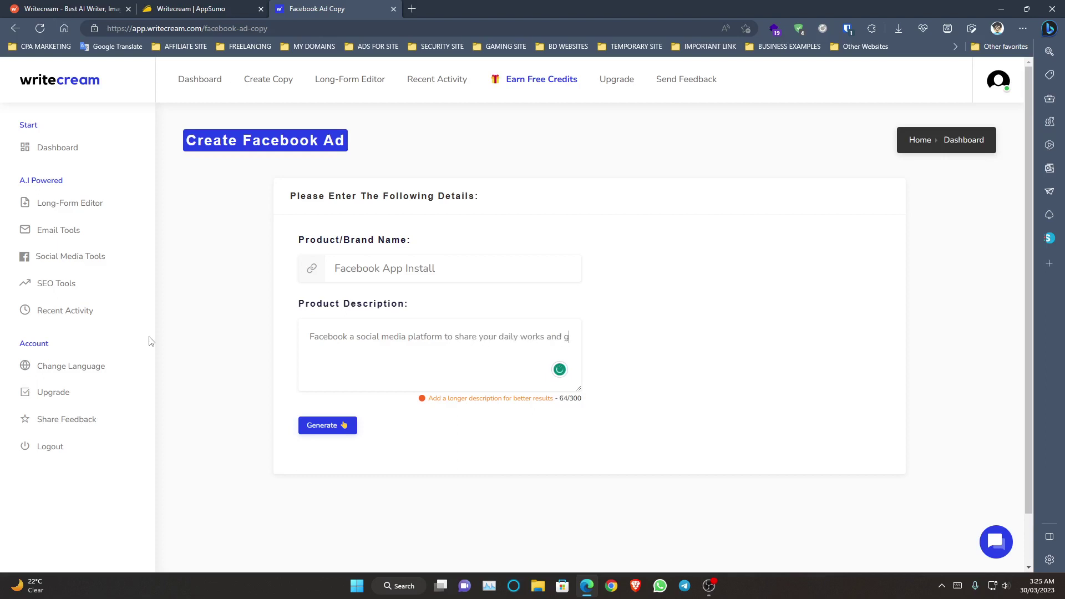
text(ateer f)
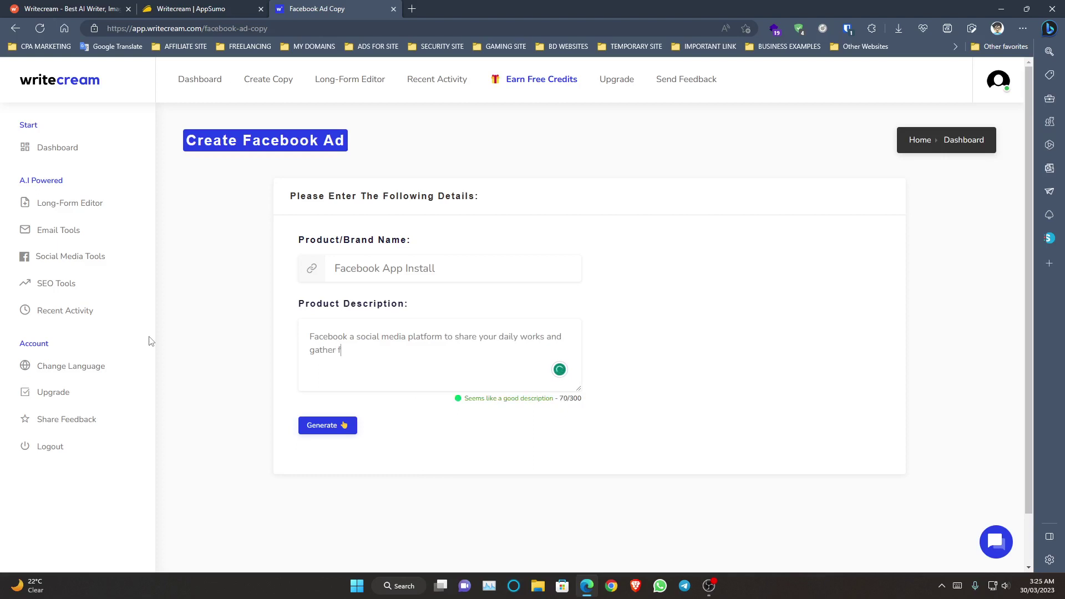
text(ollower. Also you can create m)
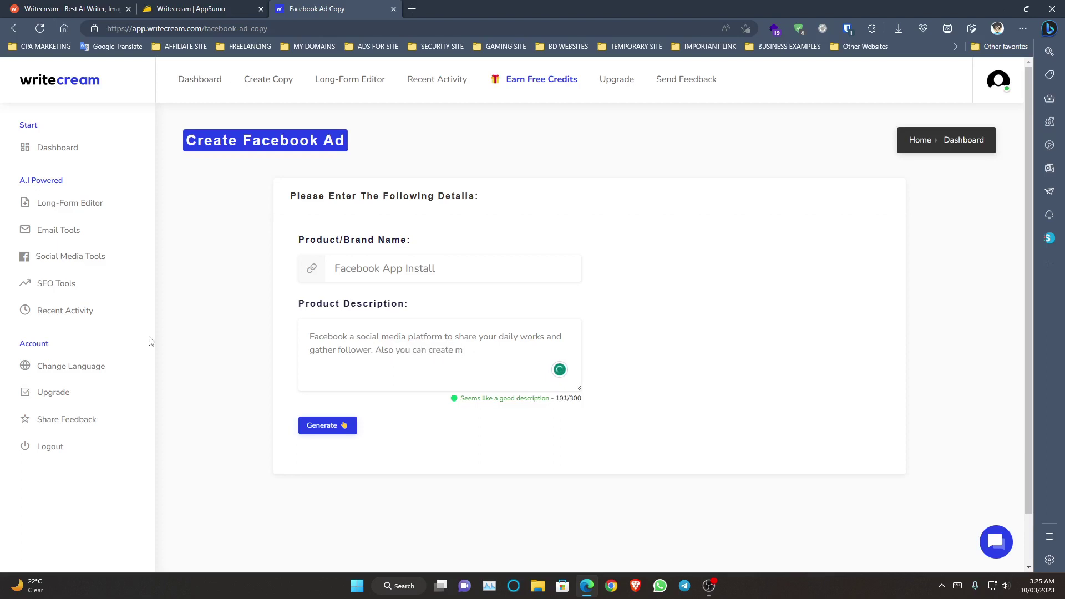
Step: Complete the description's ending as "Also you can earn money by monetizing your content. So install now."
text(oney)
key(BackSpace)
key(BackSpace)
key(BackSpace)
key(BackSpace)
key(BackSpace)
key(BackSpace)
key(BackSpace)
key(BackSpace)
key(BackSpace)
key(BackSpace)
key(BackSpace)
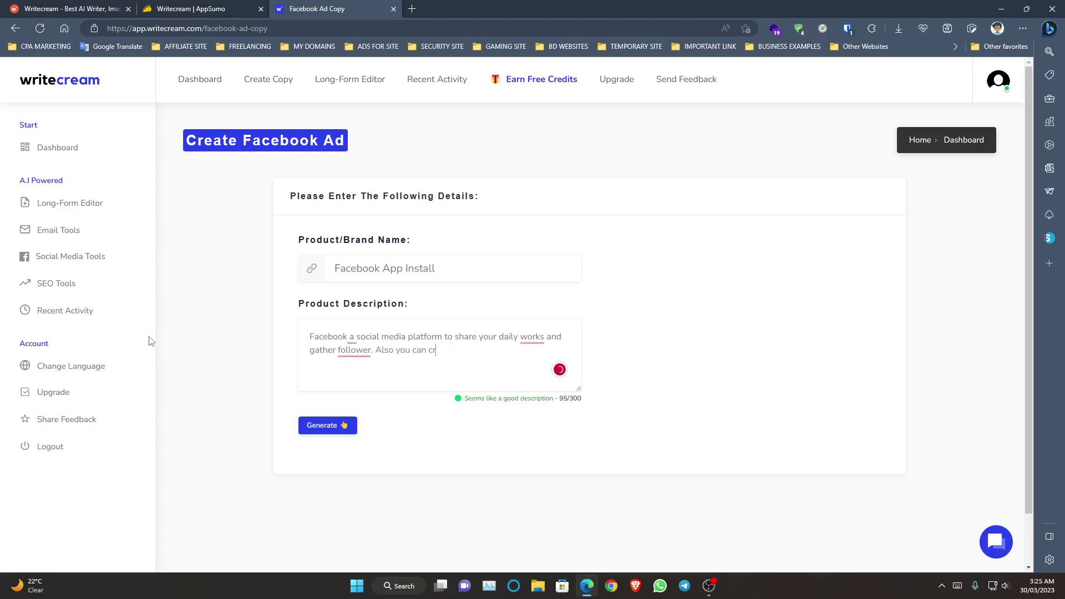
text(earn money )
text(using t)
key(BackSpace)
key(BackSpace)
key(BackSpace)
text(y monitizin)
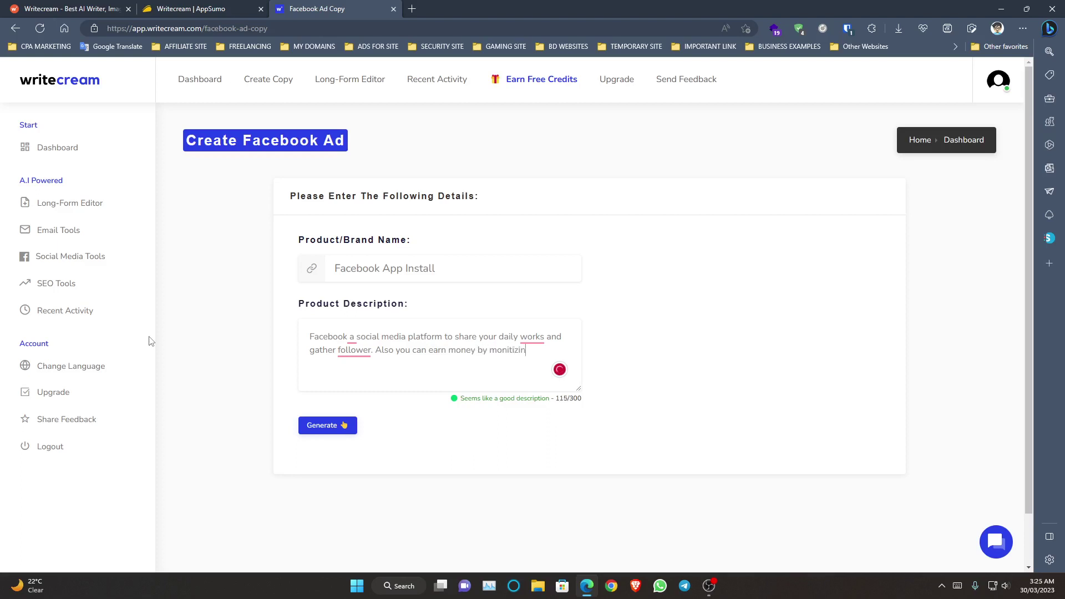
text(g your content. )
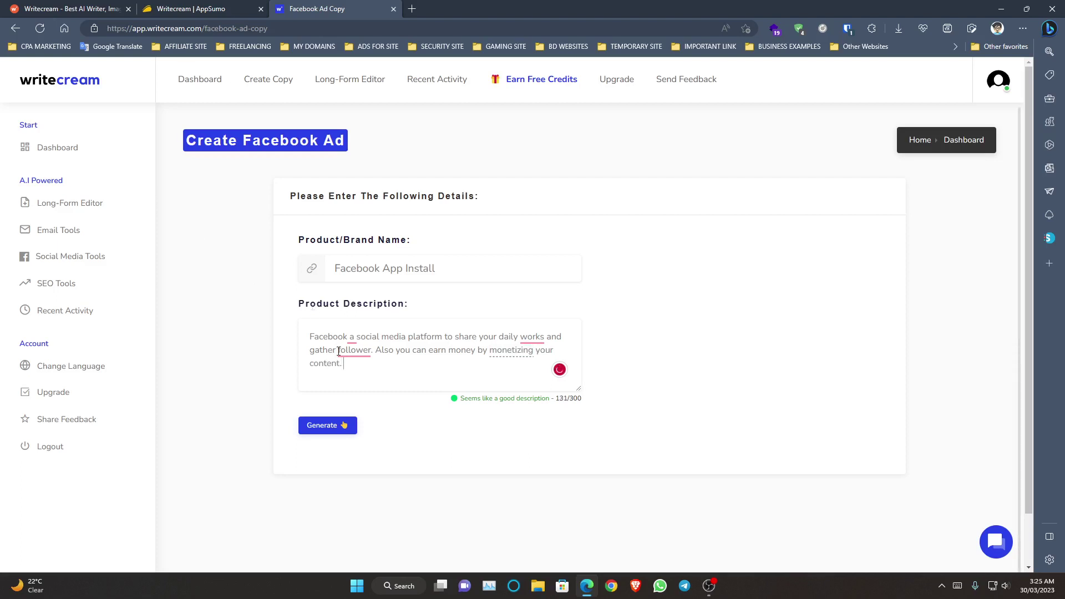
text(So instal)
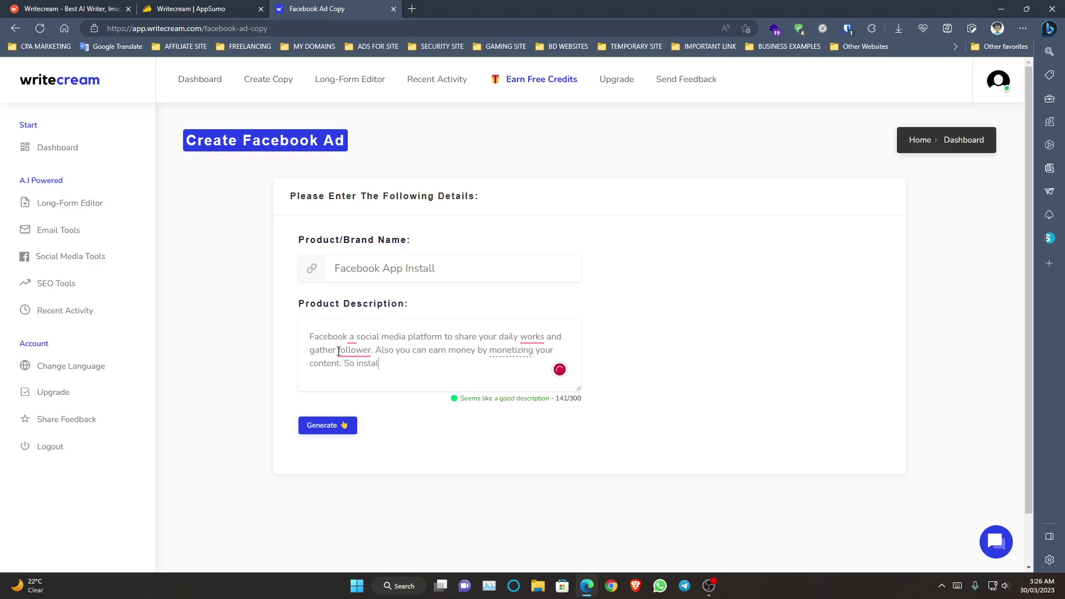
text(l now.)
Step: Correct the description's grammar to "Facebook is a social media platform", "followers", "Also," and "daily work"
click(348, 337)
text(is)
click(362, 353)
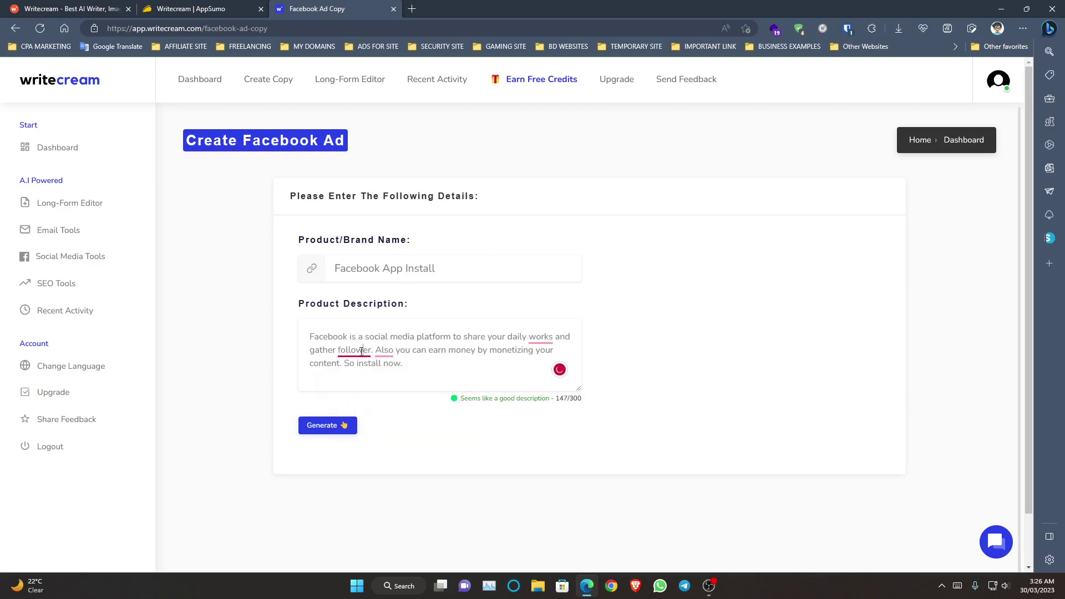
click(368, 377)
click(386, 350)
click(395, 388)
click(540, 338)
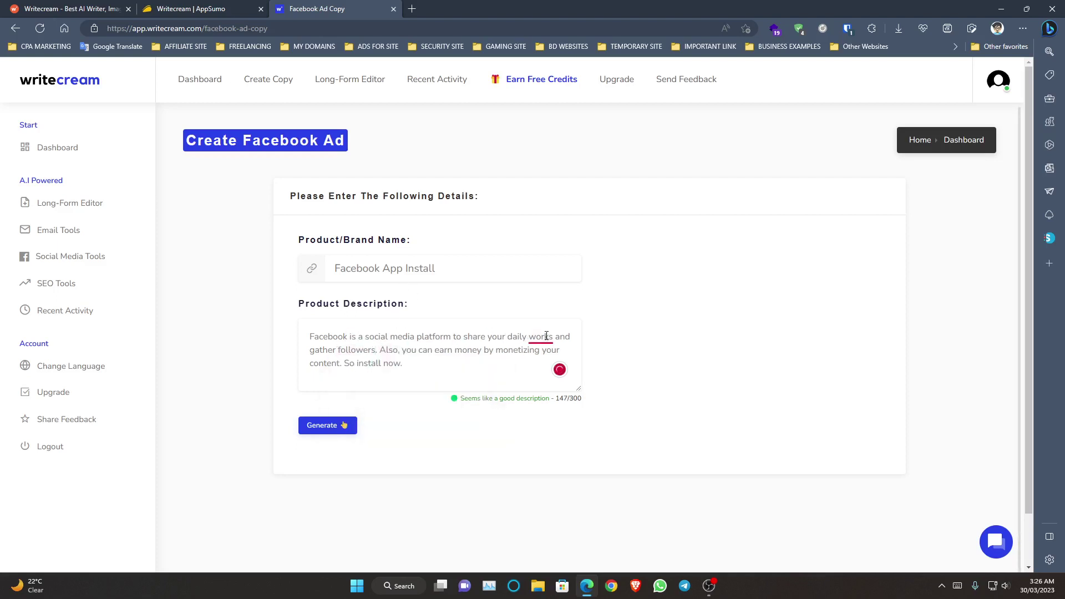
click(555, 365)
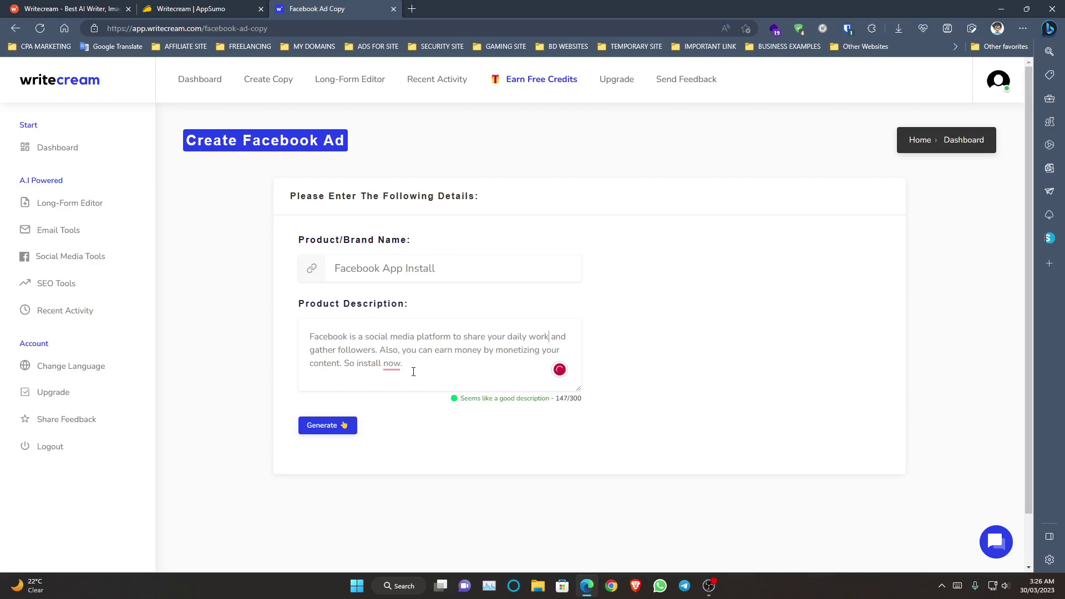
Step: Correct the product description's ending to "So install it now." and generate the Facebook ad copies
mouse_move(394, 367)
click(394, 390)
mouse_move(538, 398)
mouse_down()
mouse_move(582, 397)
mouse_move(559, 398)
mouse_up()
click(576, 397)
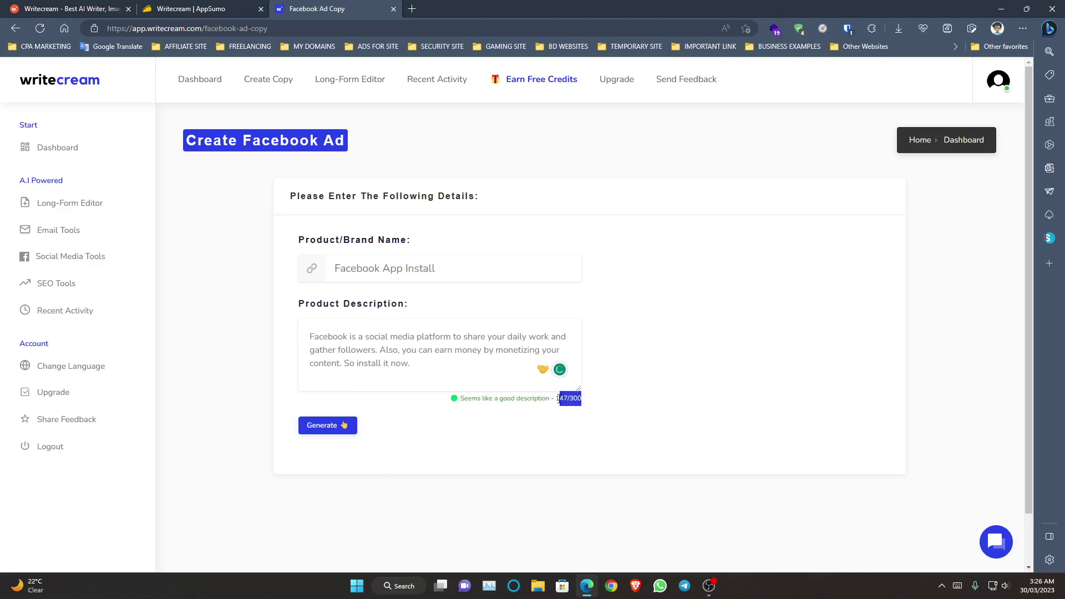
click(561, 412)
drag(411, 365, 347, 321)
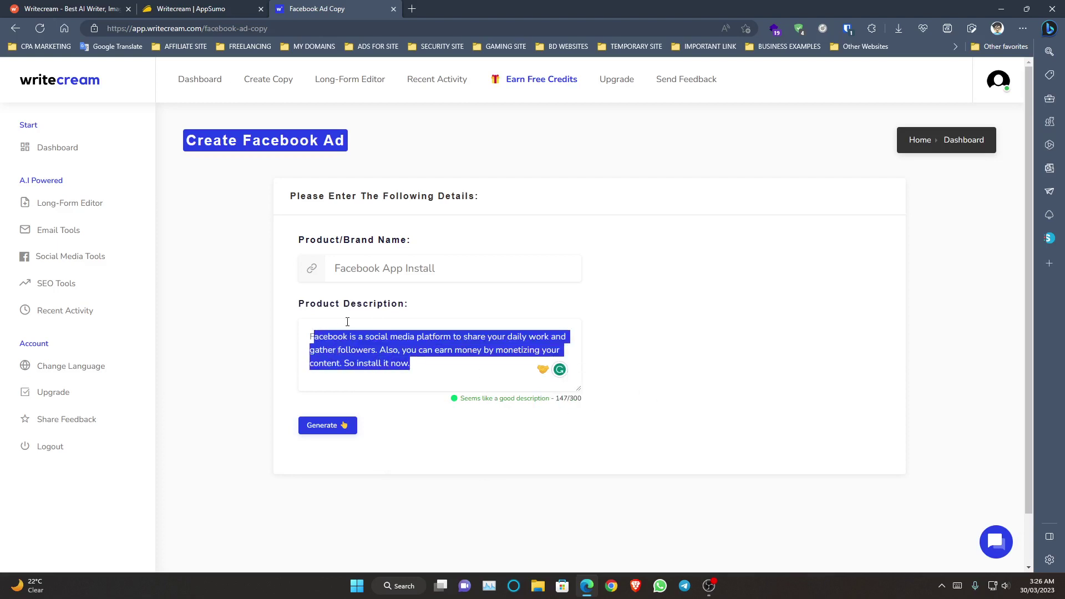
drag(423, 369, 253, 327)
click(347, 428)
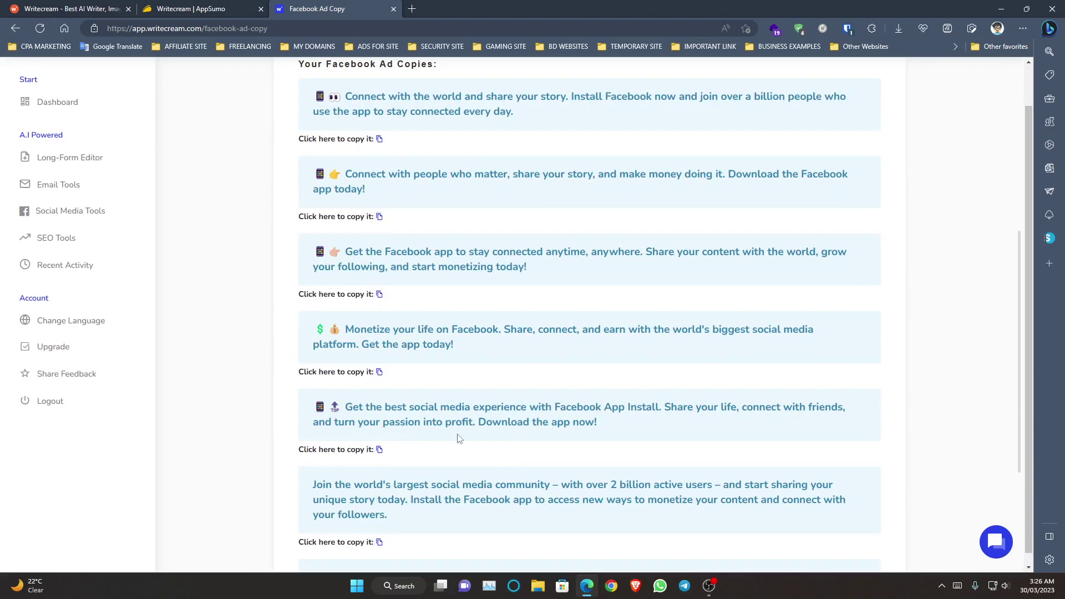
Step: Read through the generated Facebook ad copies and compare them with the entered product name and description
scroll(515, 421, up, 5)
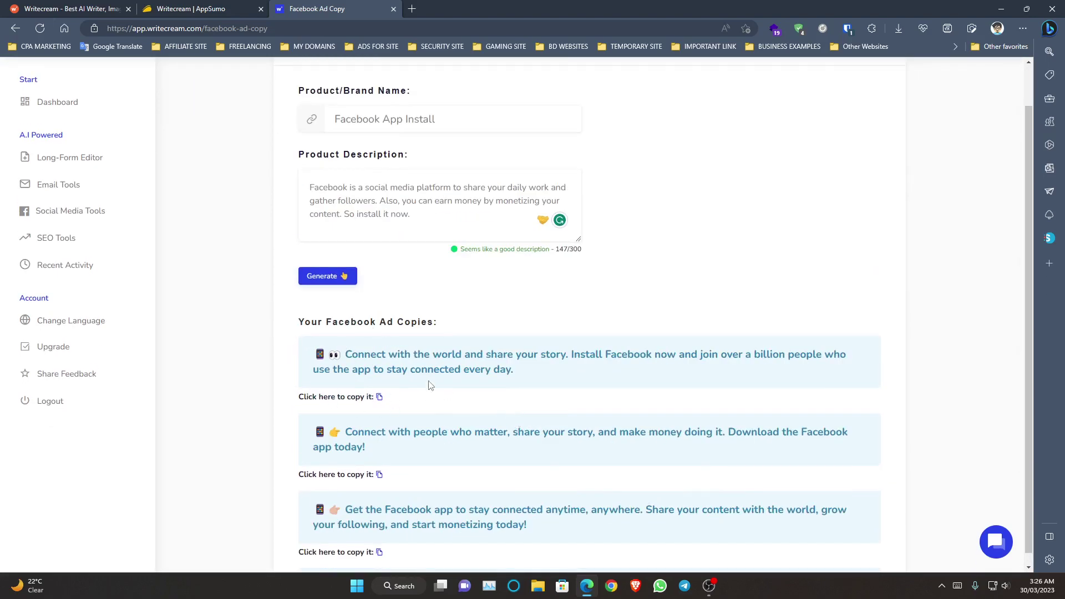
scroll(373, 336, down, 9)
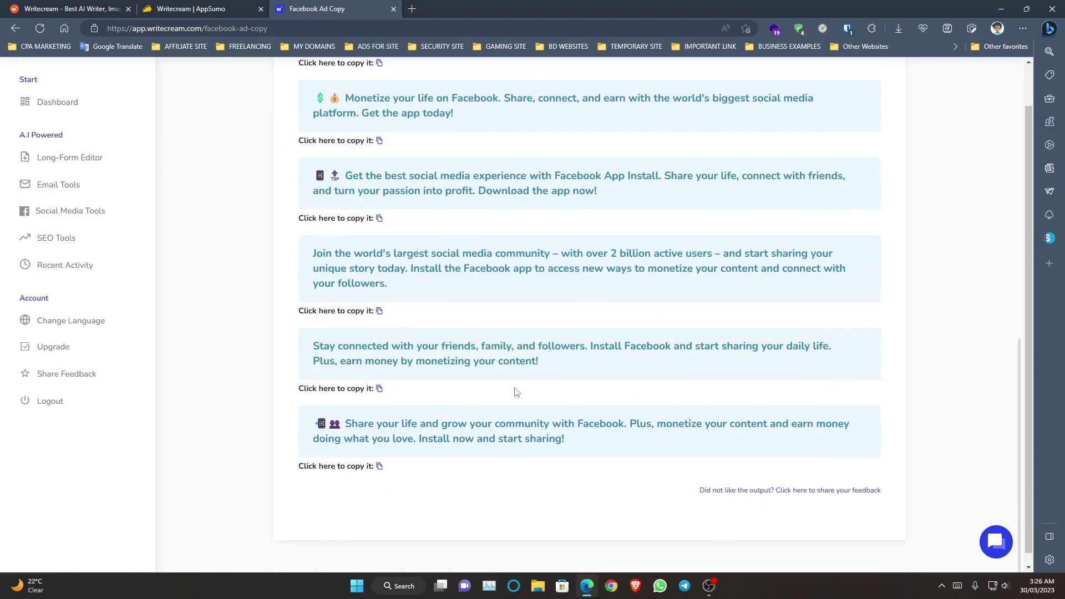
scroll(486, 369, up, 10)
scroll(395, 373, down, 5)
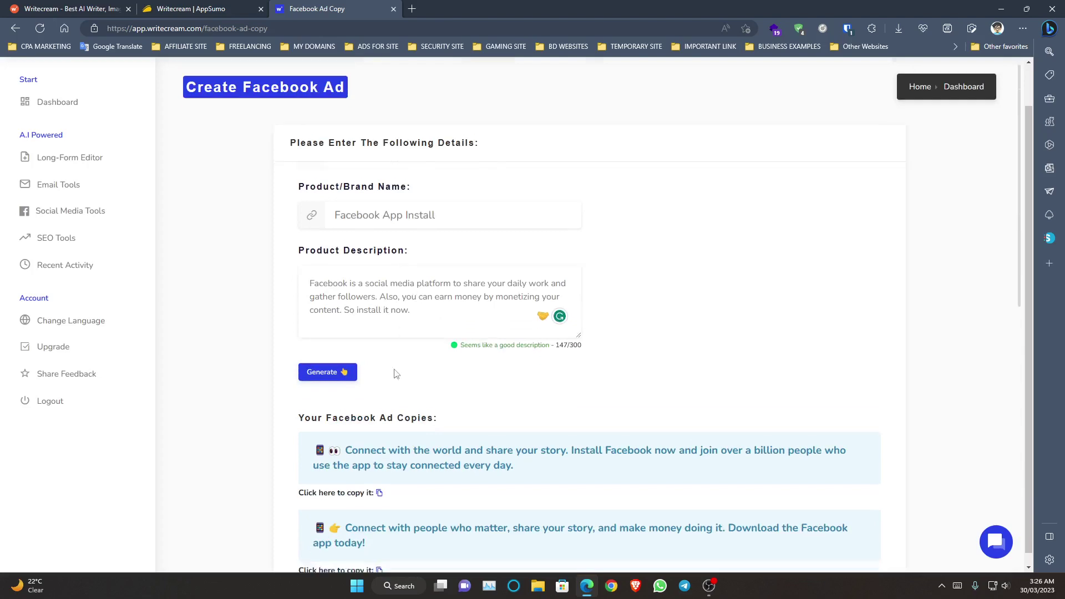
drag(512, 216, 338, 196)
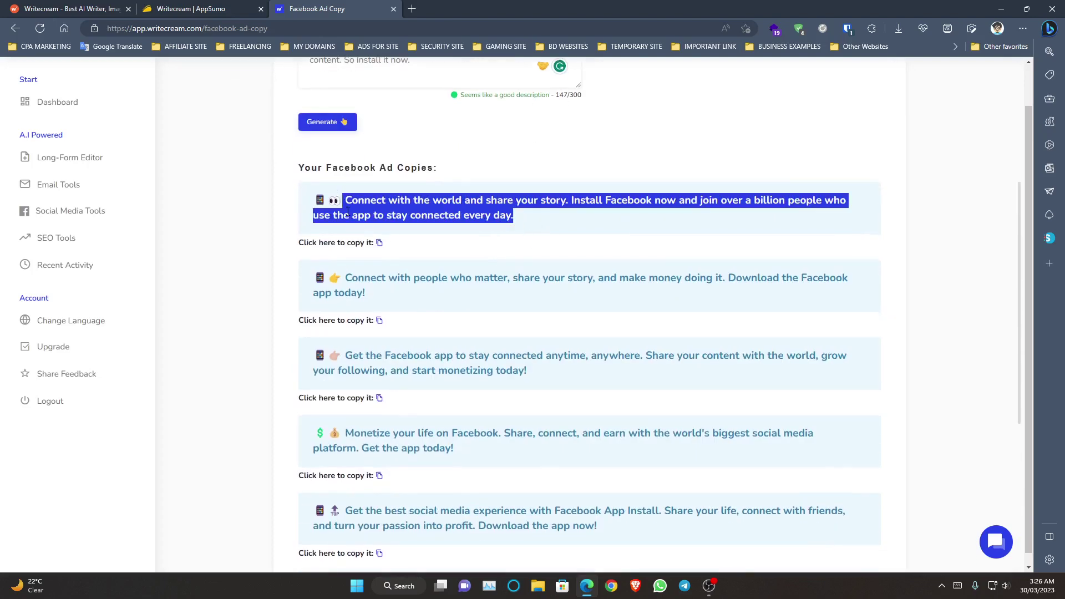
click(344, 214)
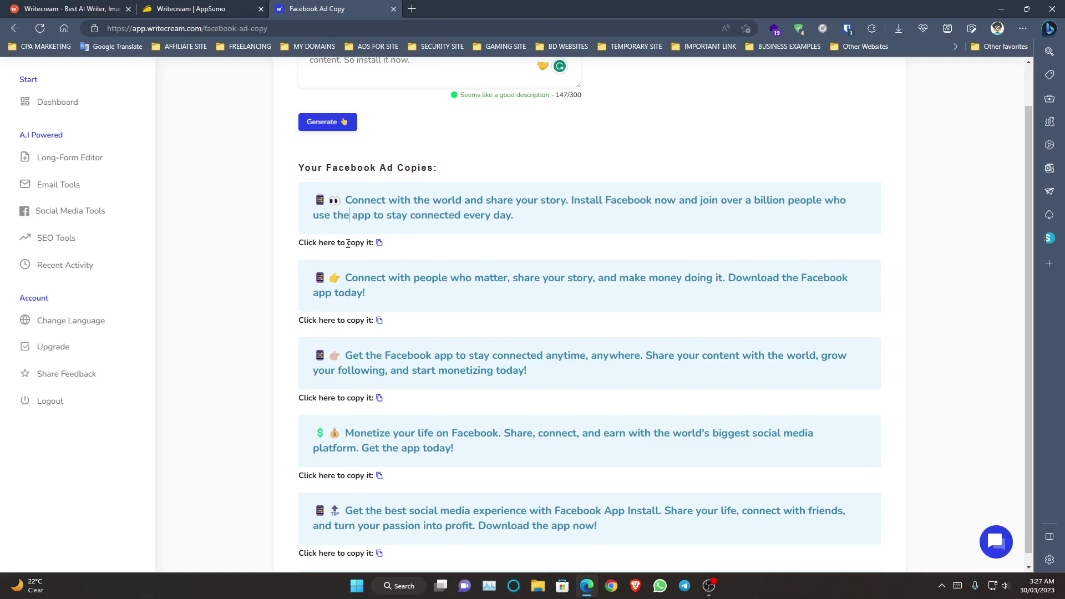
scroll(348, 244, down, 2)
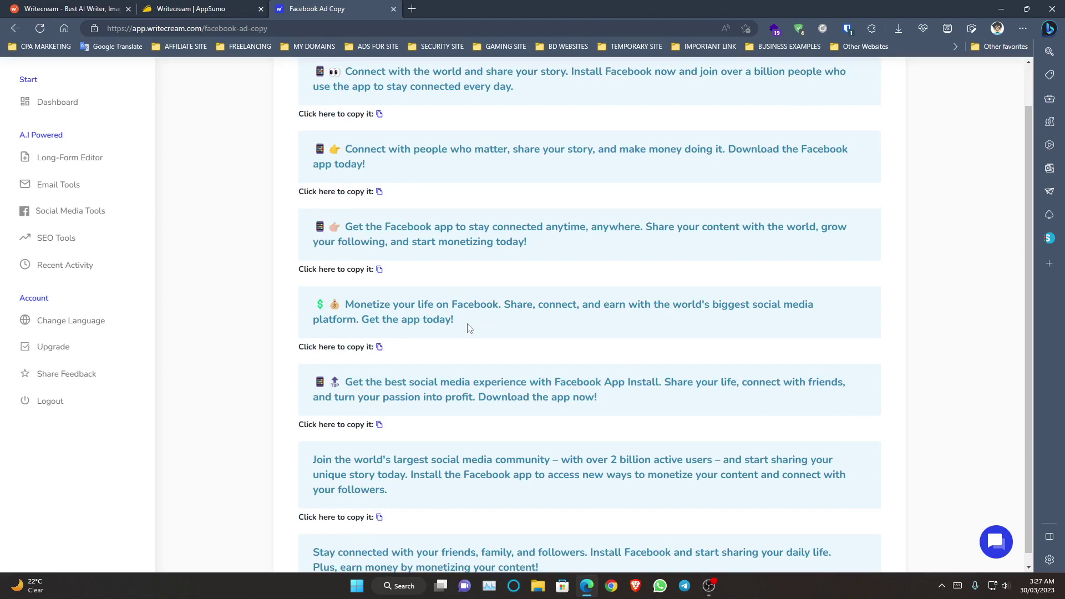
scroll(468, 327, down, 3)
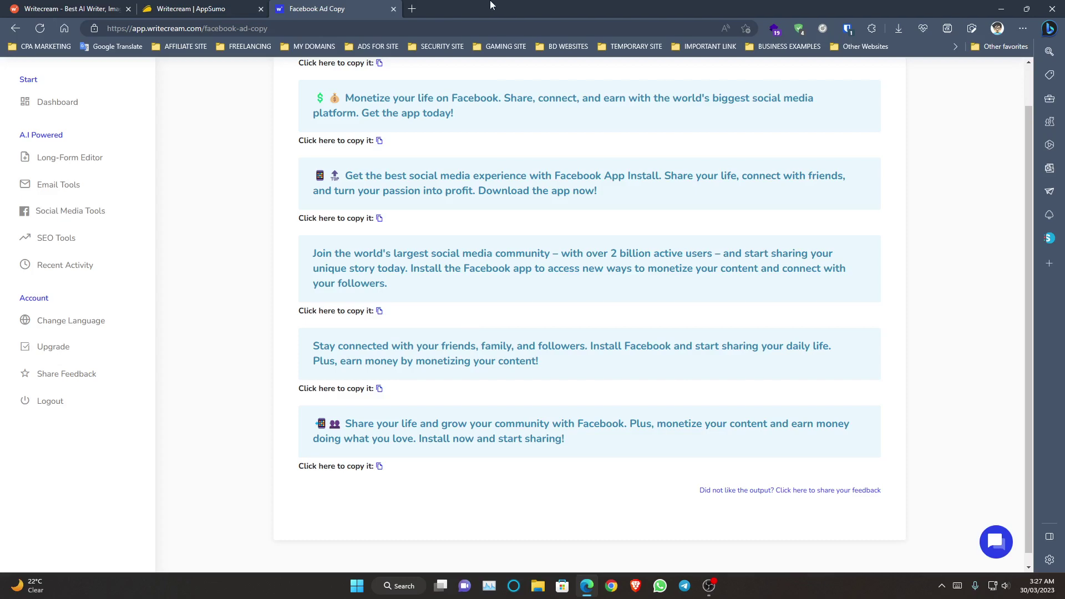
scroll(483, 174, up, 15)
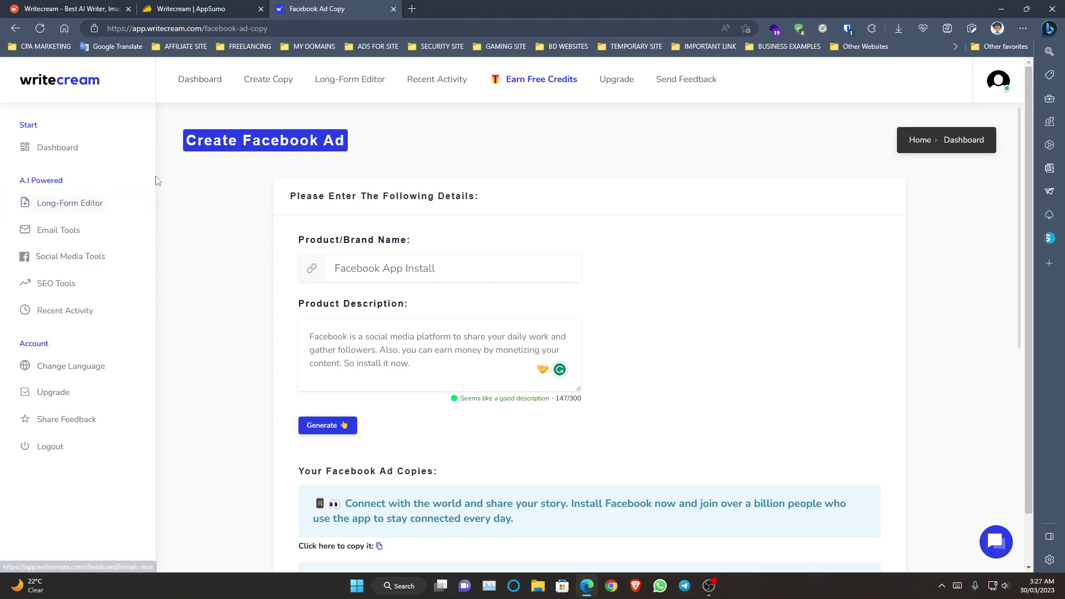
Step: Return to the dashboard, browse the available content tools and open the Image Generation tool
click(65, 151)
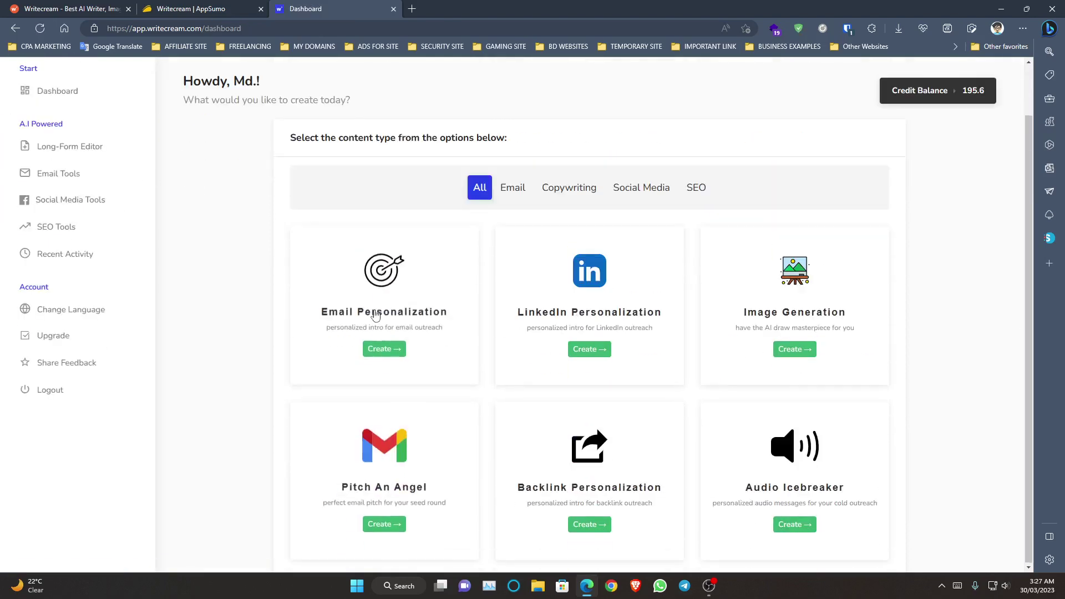
scroll(418, 356, down, 15)
scroll(504, 372, down, 5)
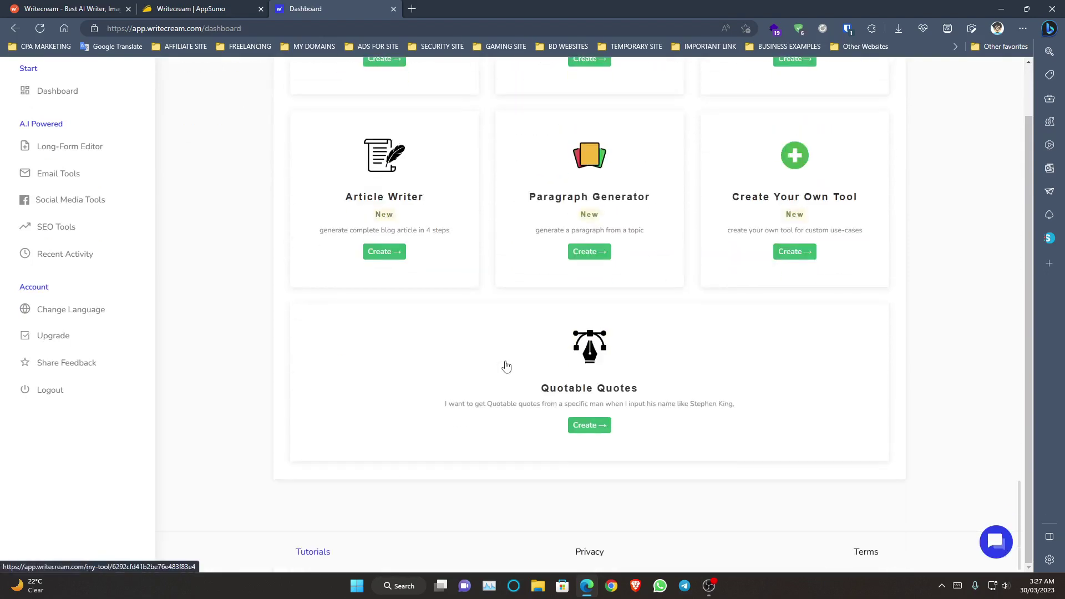
scroll(488, 366, up, 3)
scroll(463, 361, up, 10)
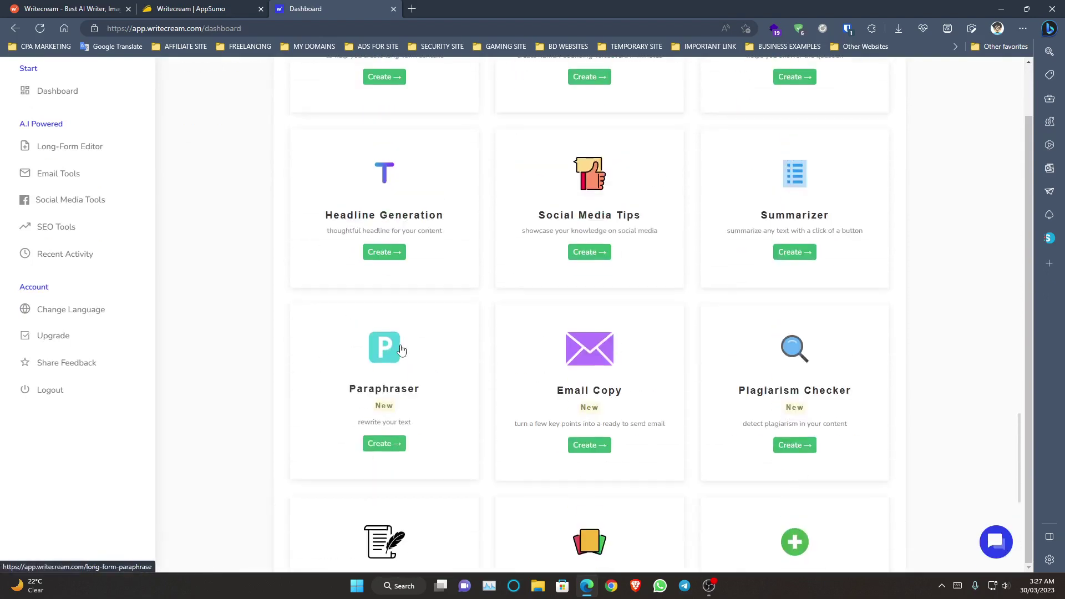
scroll(402, 349, up, 15)
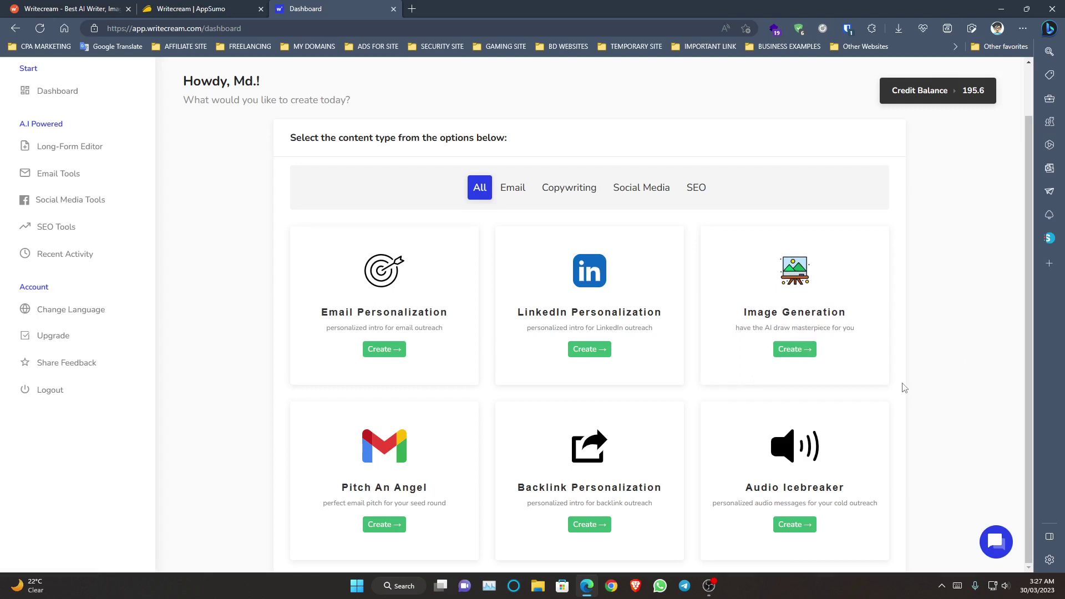
click(804, 349)
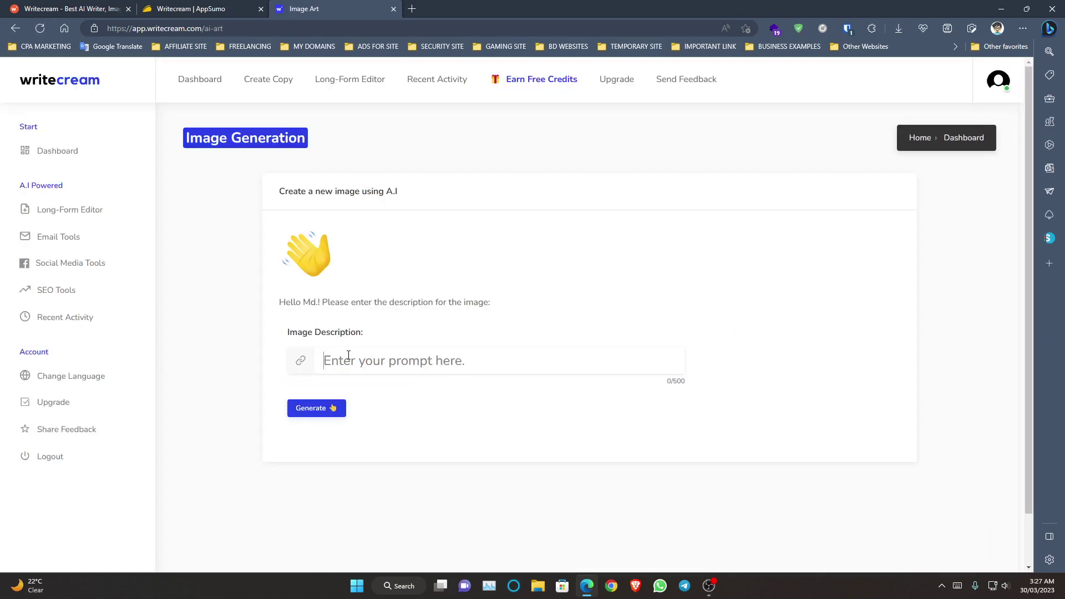
Step: Begin the image description with "A social media platform image where people can share"
click(395, 374)
text(A social )
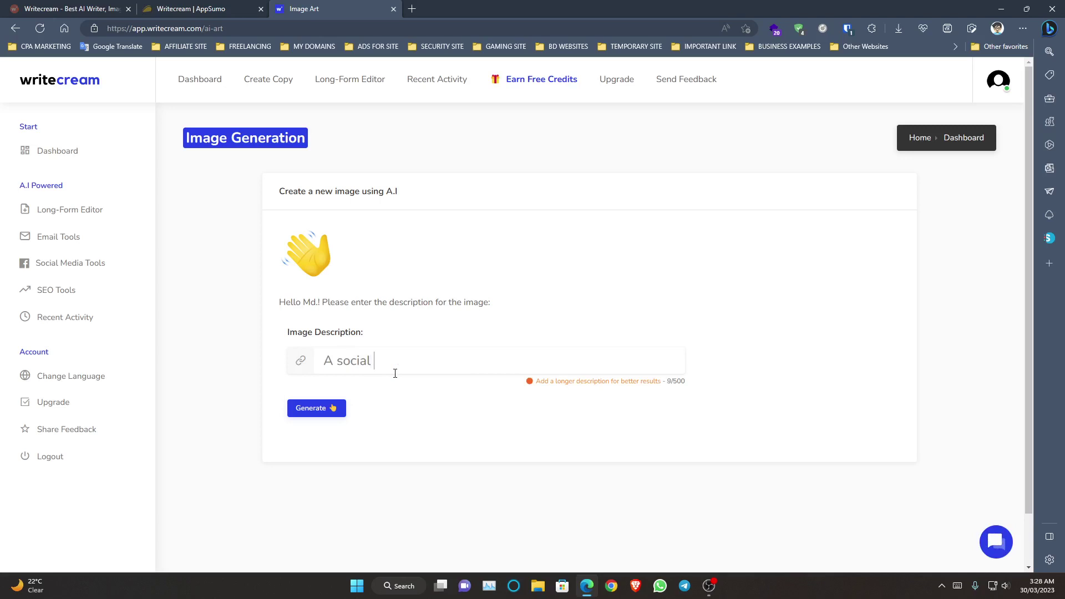
text(media platfr)
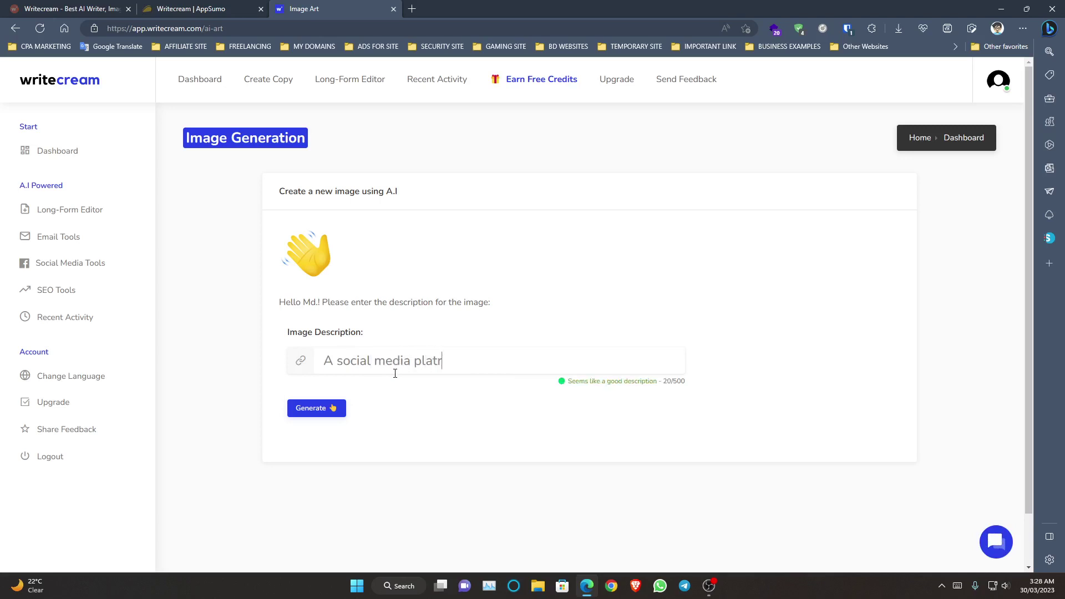
text(o)
key(BackSpace)
key(BackSpace)
text(orm whel)
key(BackSpace)
key(BackSpace)
key(BackSpace)
key(BackSpace)
text(image where peopl)
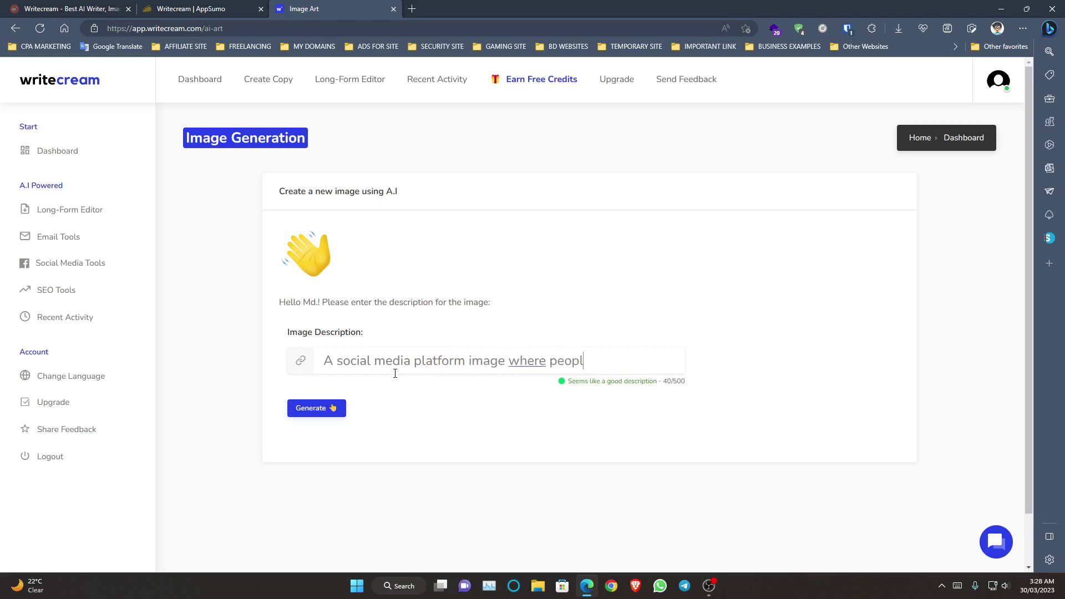
text(e can share the)
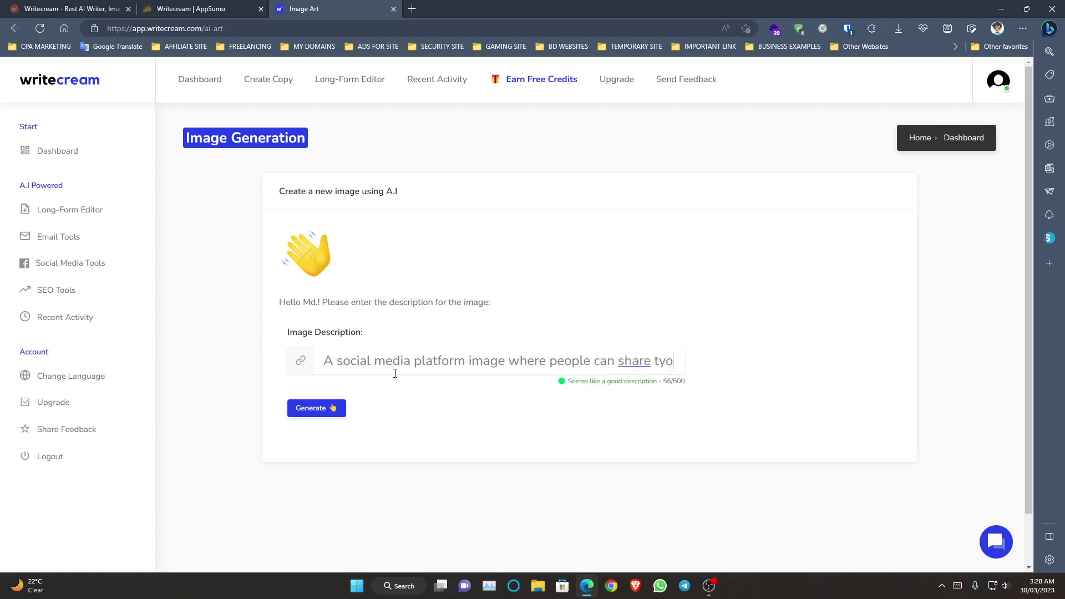
Step: Finish the image description with "there stress in life." and generate the AI image
text(re str)
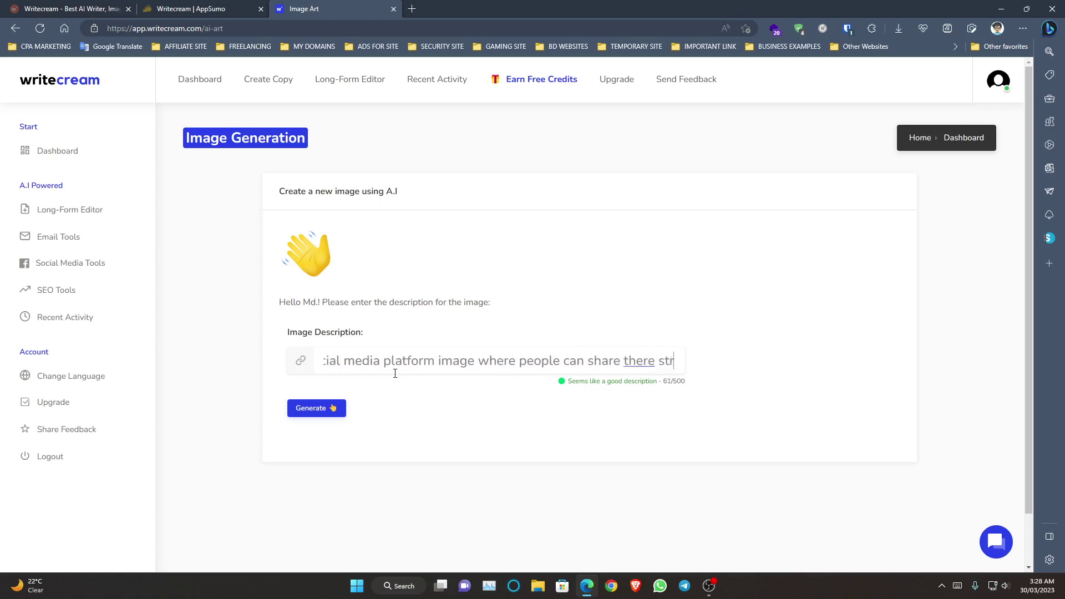
text(ess)
key(BackSpace)
key(BackSpace)
key(BackSpace)
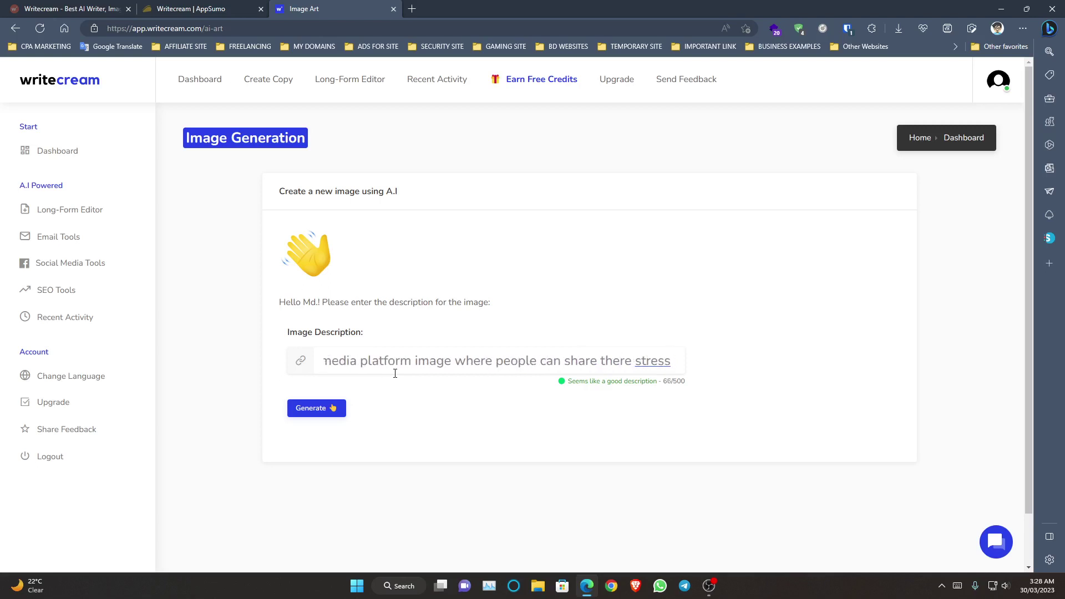
text(in life.)
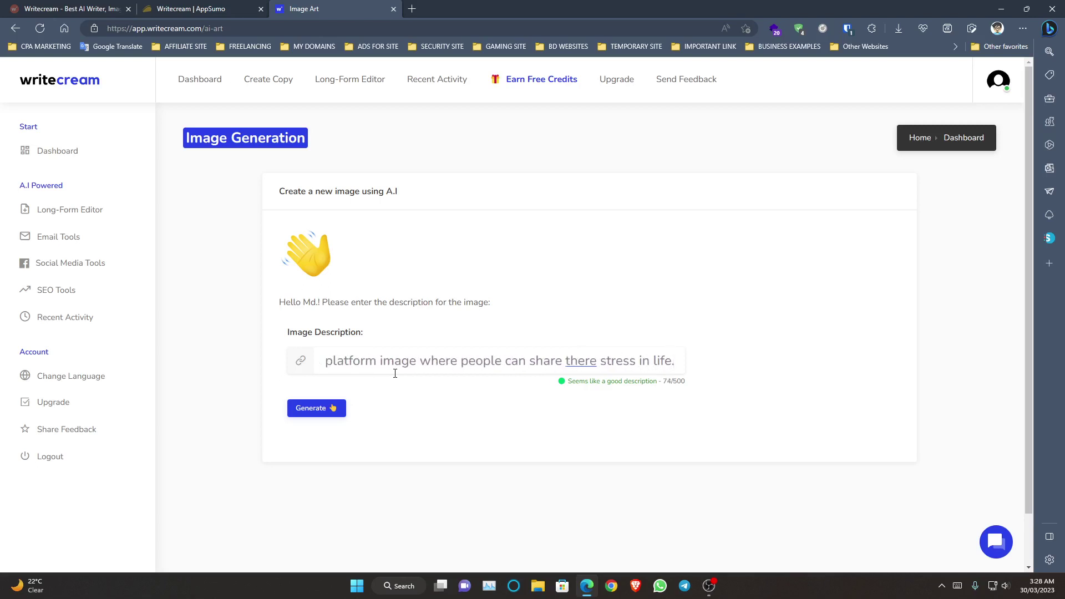
click(310, 408)
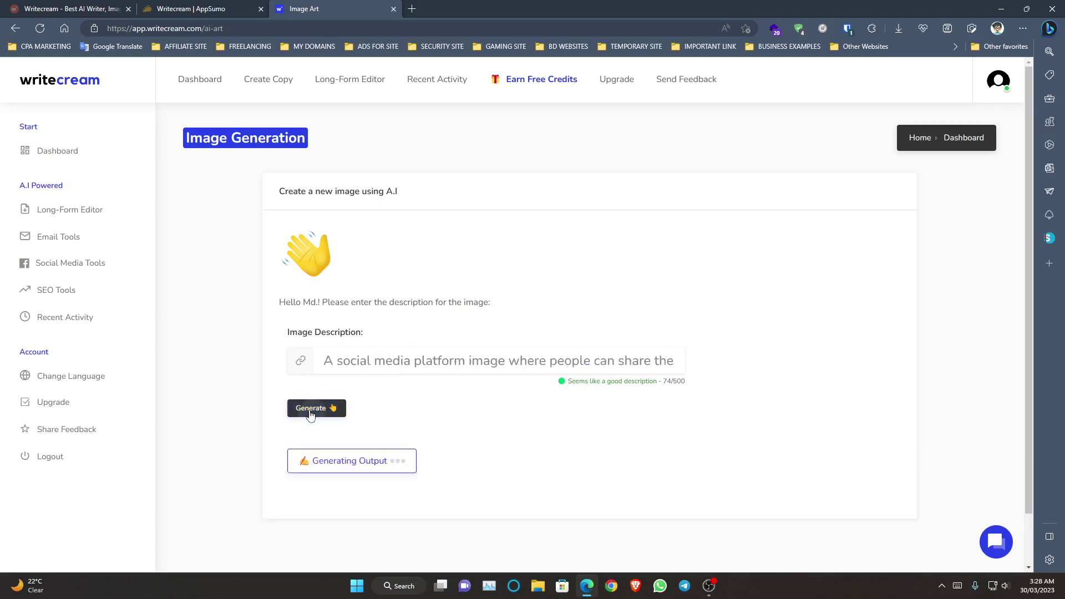
Step: Examine the generated AI image and compare it with the entered image description
scroll(309, 413, down, 1)
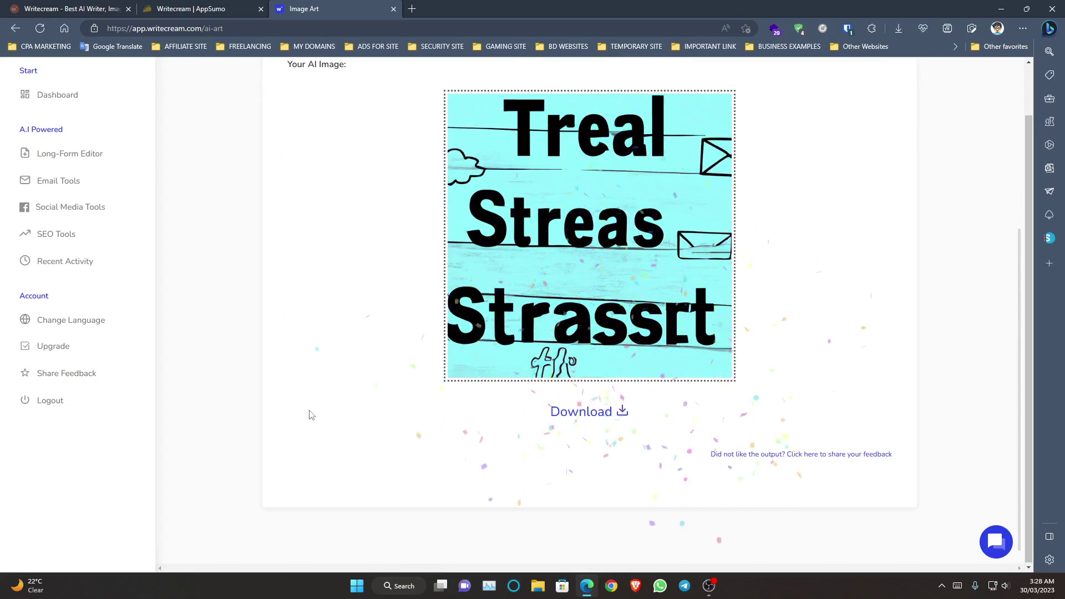
scroll(344, 400, up, 4)
scroll(368, 388, down, 4)
scroll(574, 397, up, 4)
scroll(580, 395, down, 4)
drag(632, 299, 460, 290)
scroll(409, 301, up, 5)
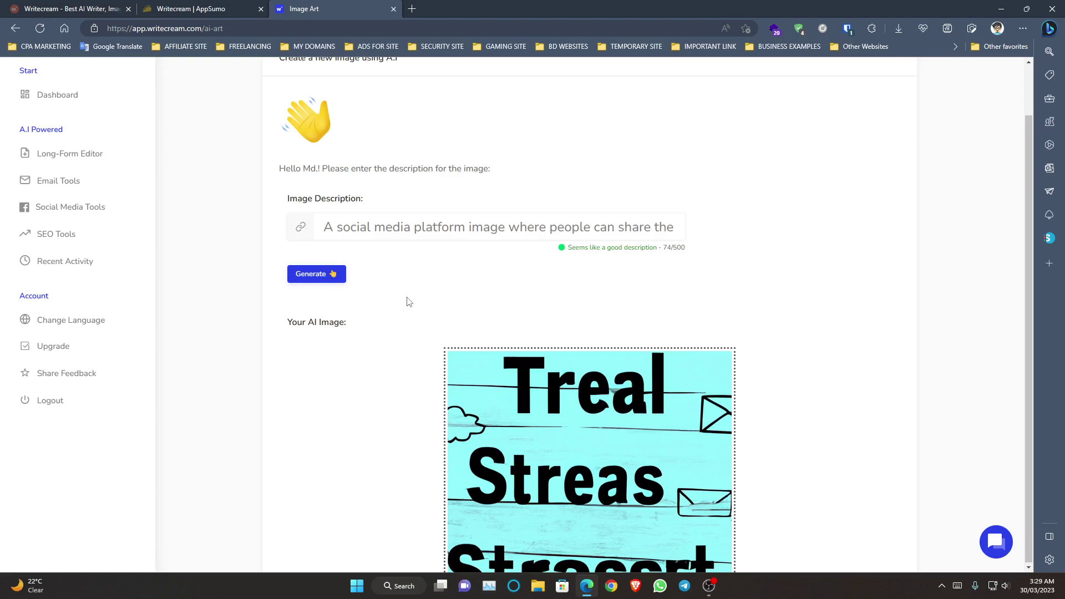
scroll(484, 264, up, 1)
scroll(476, 288, down, 2)
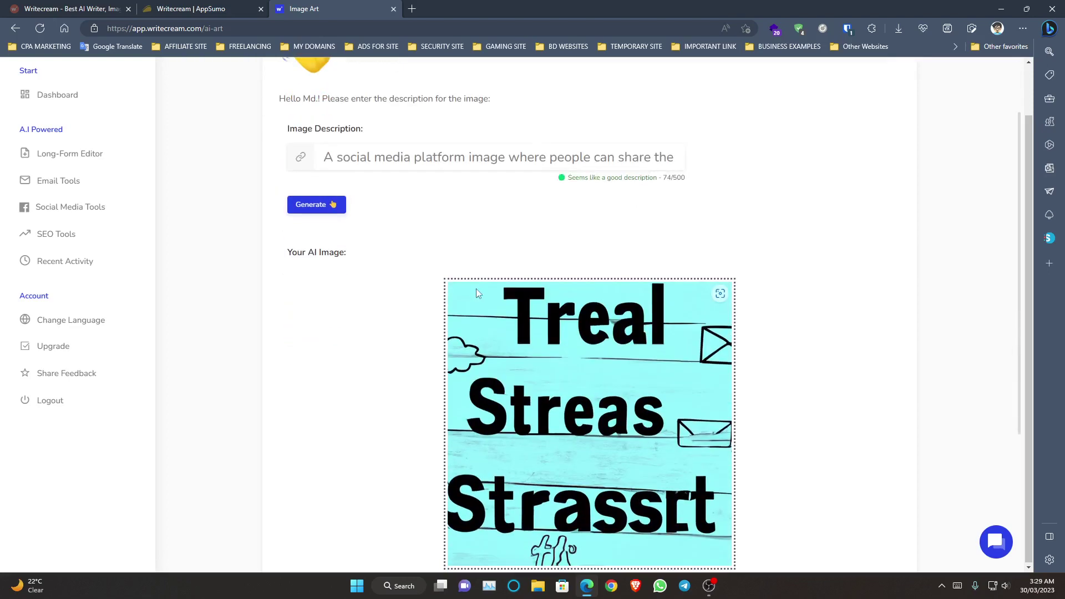
scroll(392, 357, up, 2)
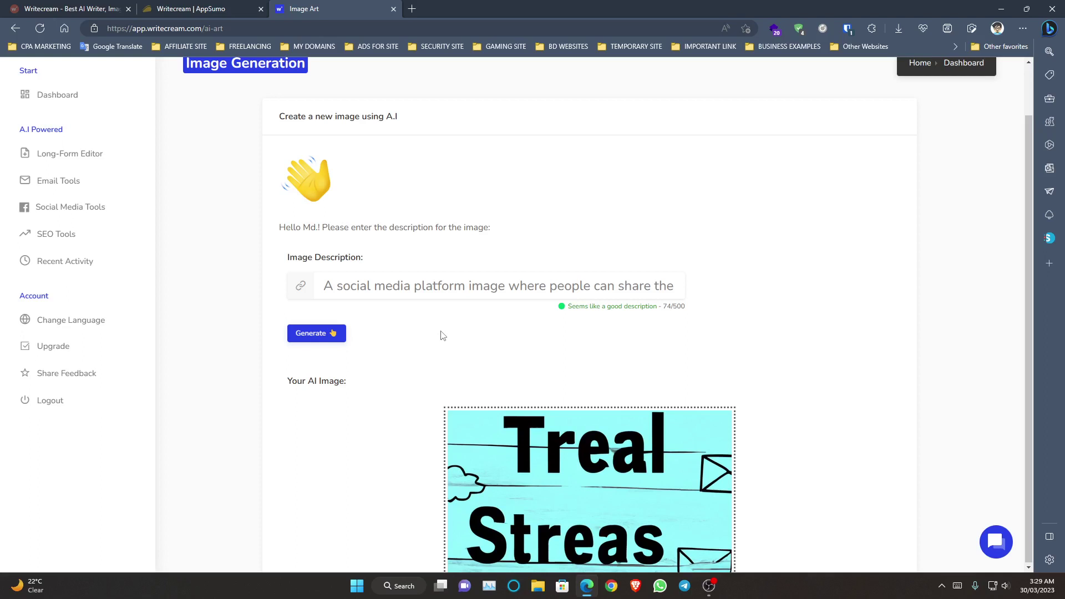
scroll(442, 335, up, 1)
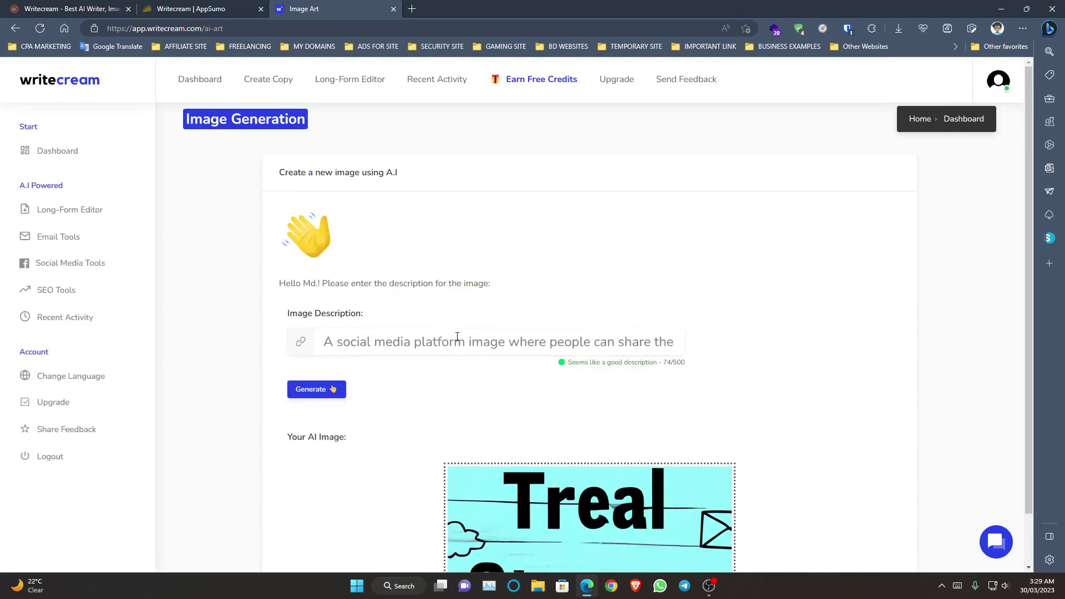
Step: Return to the dashboard, open the Long-Form Editor and clear the old article to start with a blank document
click(76, 156)
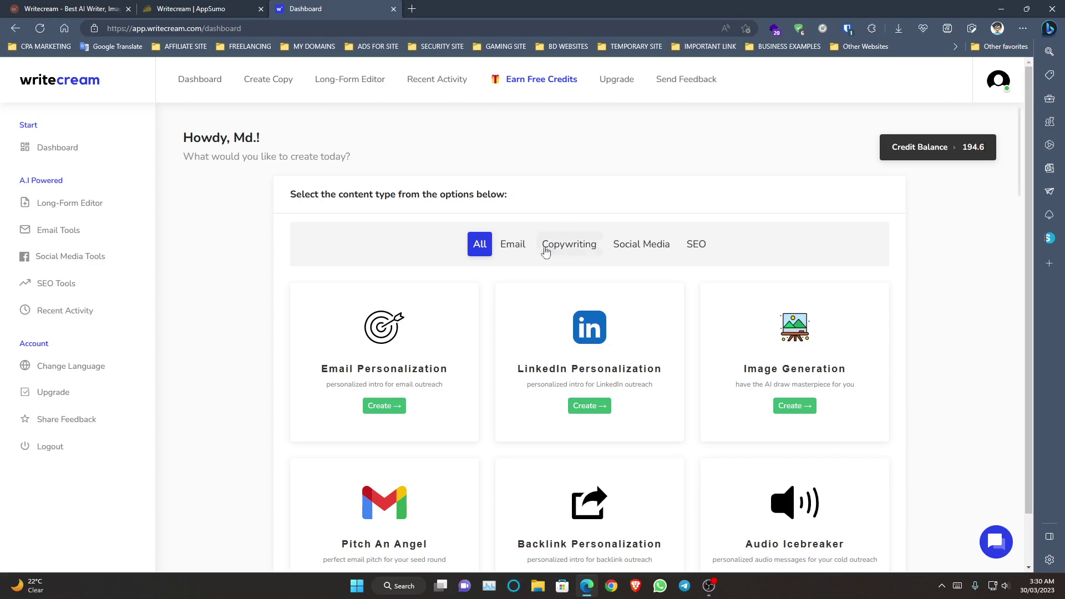
click(71, 213)
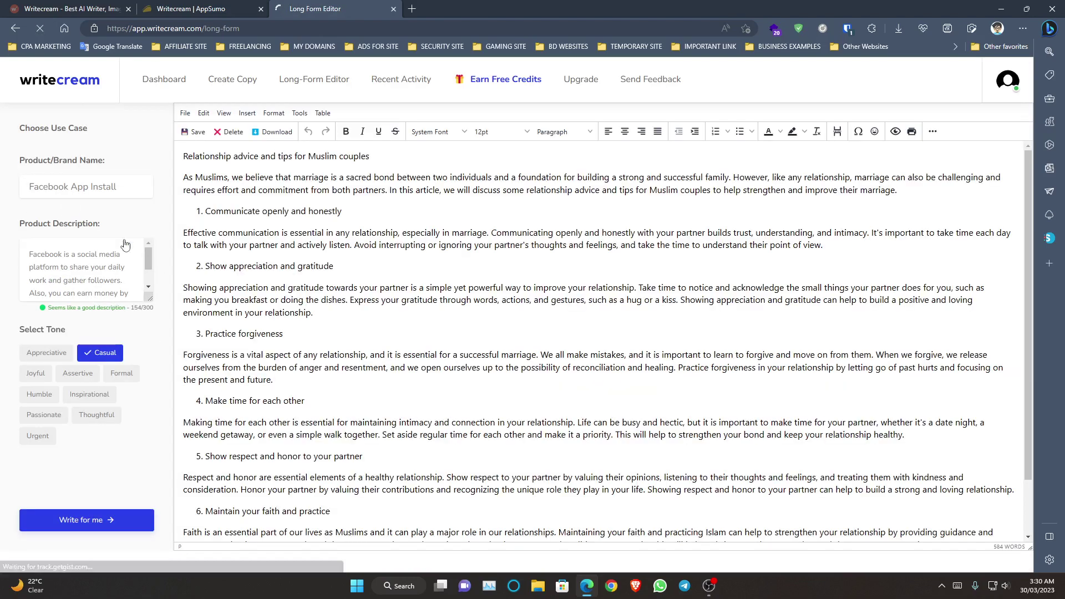
scroll(197, 151, down, 1)
scroll(197, 150, up, 2)
click(186, 113)
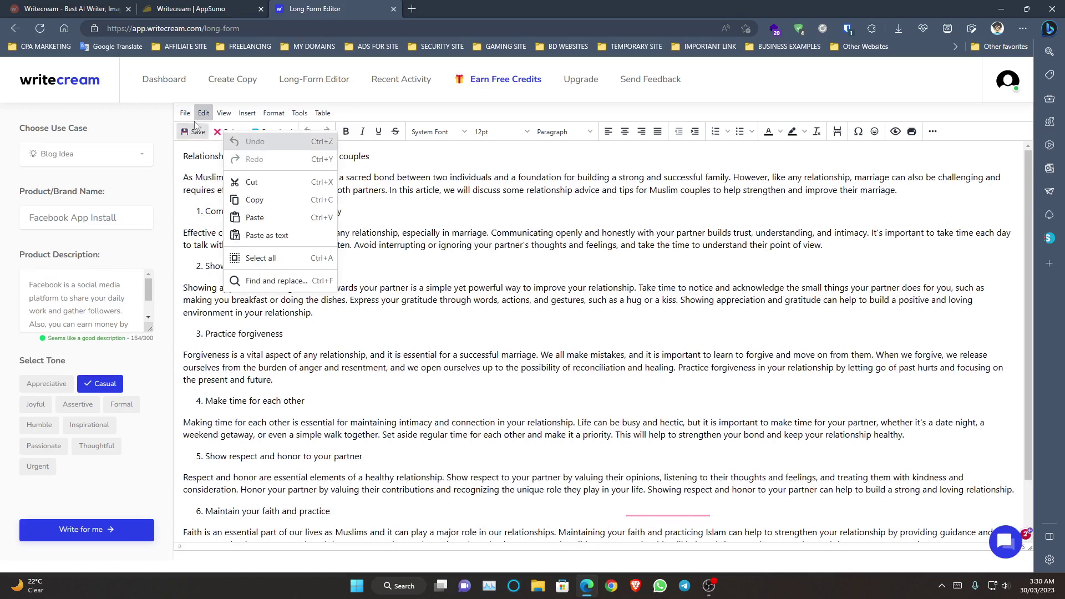
click(244, 142)
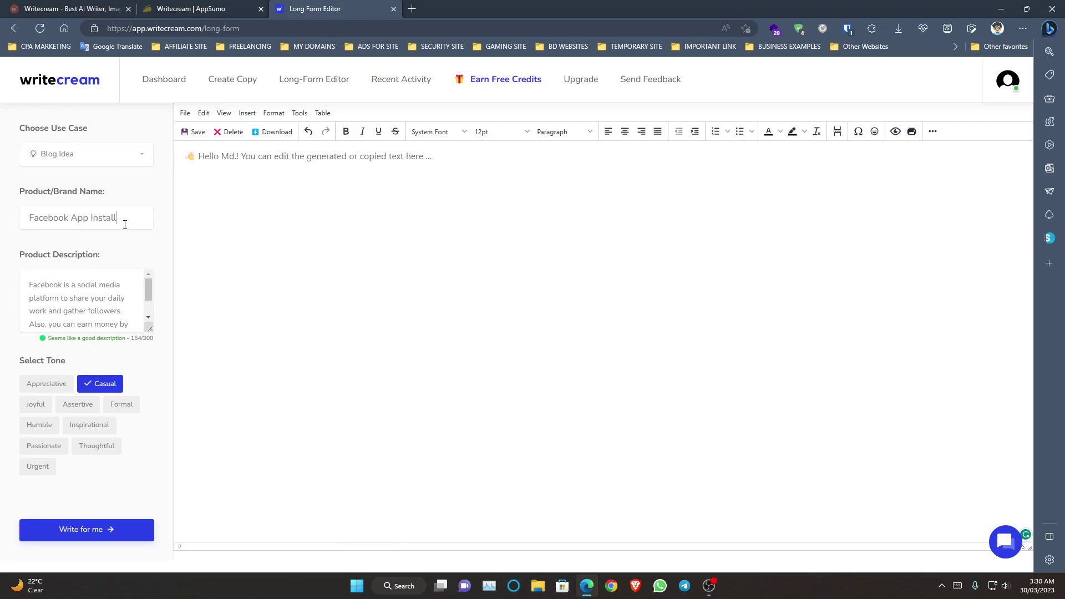
Step: Review the prefilled product/brand name and product description beside the blank document
triple_click(91, 217)
click(90, 217)
drag(117, 218, 14, 225)
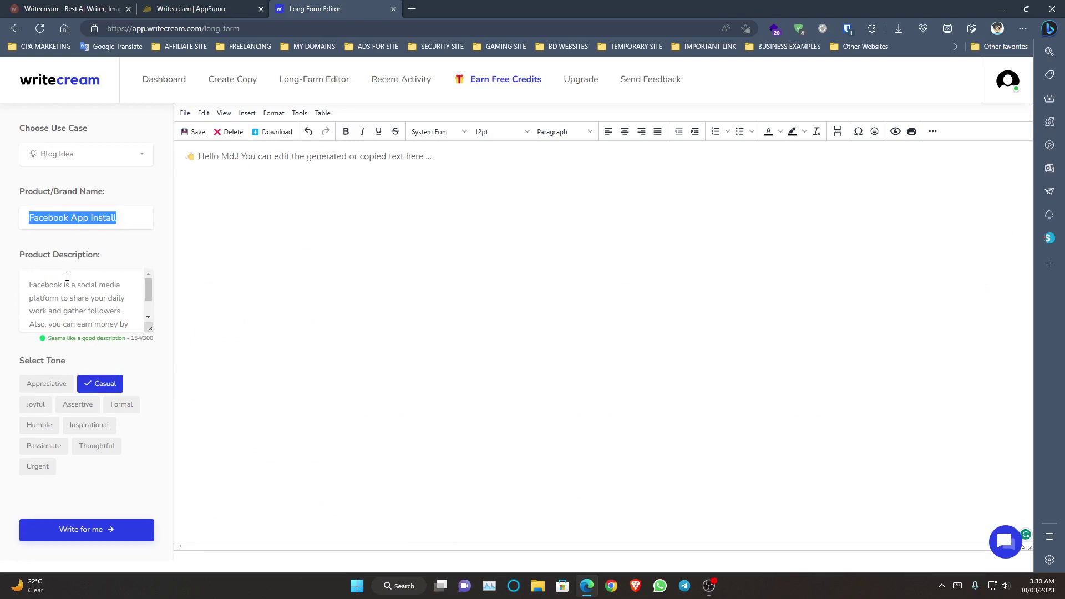
click(68, 281)
scroll(68, 281, down, 3)
click(91, 316)
scroll(91, 316, up, 3)
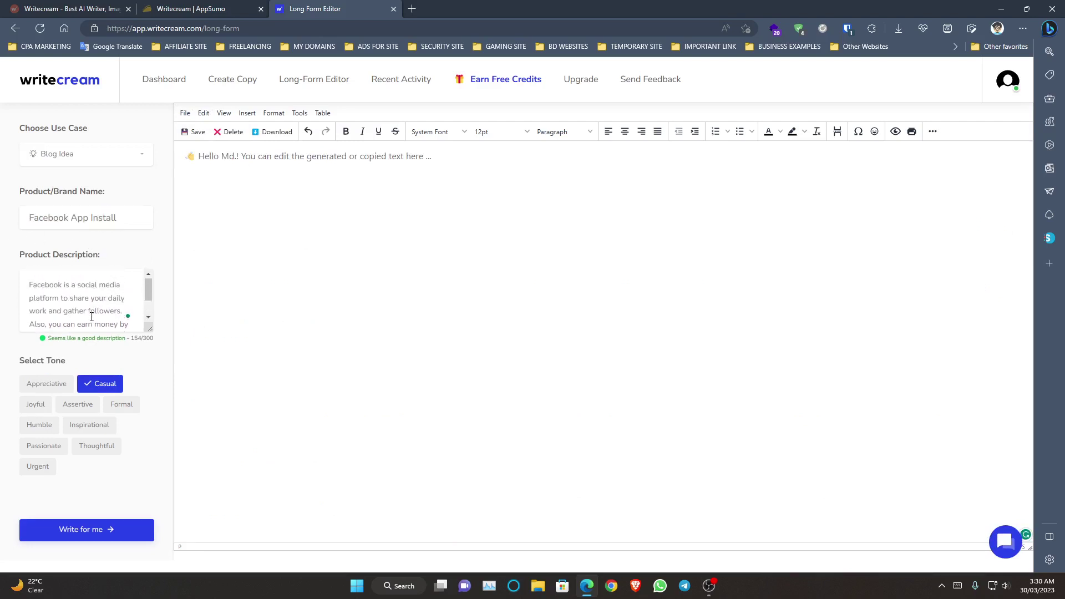
Step: Clear the prefilled product/brand name and product description
click(88, 156)
click(91, 206)
click(135, 215)
drag(135, 215, 25, 218)
key(BackSpace)
click(80, 253)
key(ctrl+a)
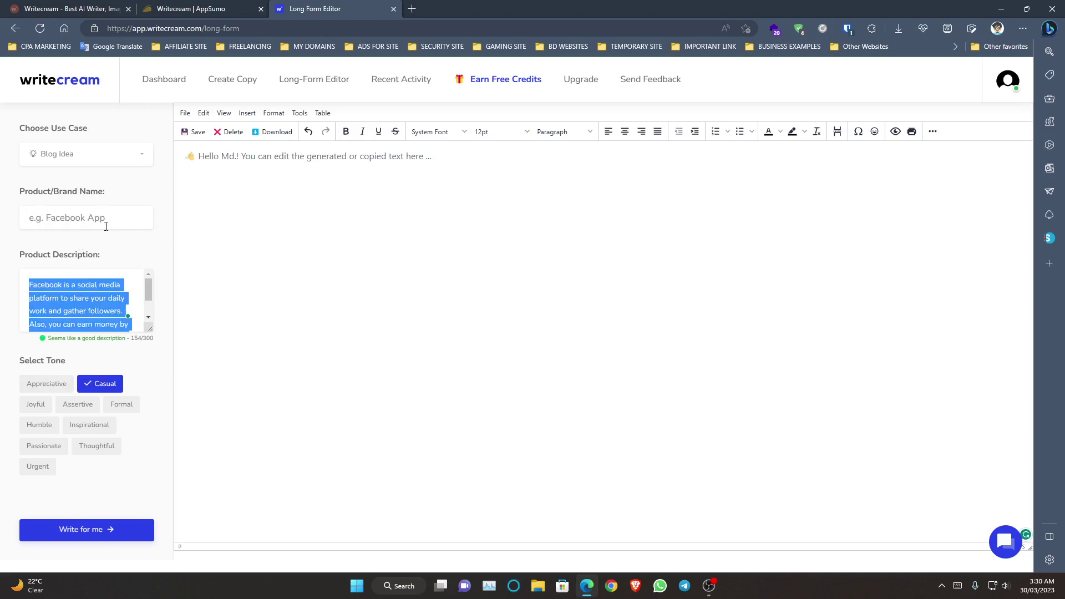
key(BackSpace)
Step: Keep Blog Idea as the use case and set the product/brand name to "Keto Diet"
click(105, 153)
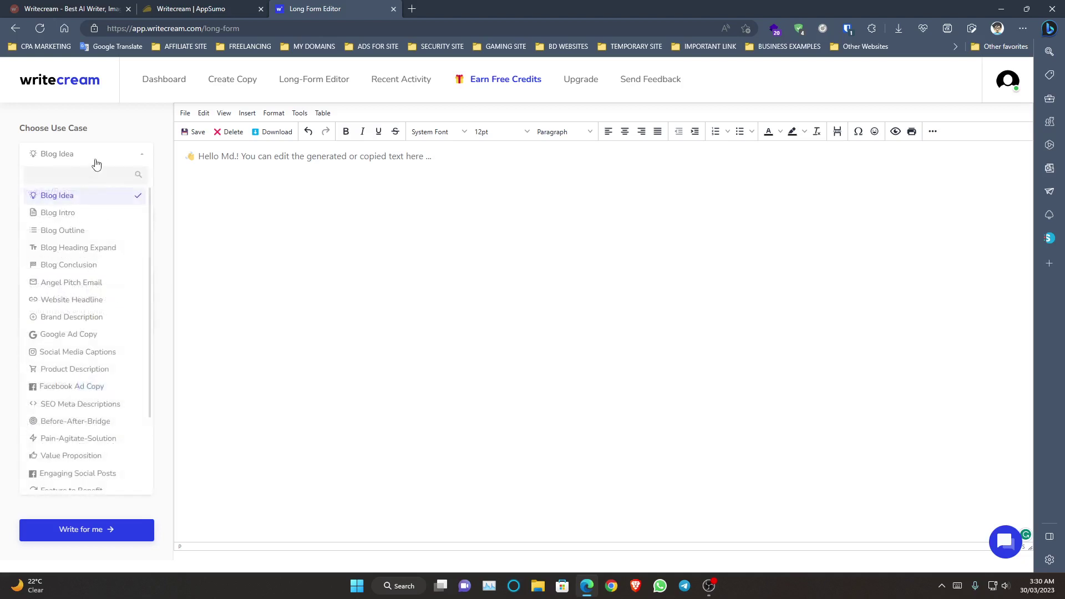
double_click(89, 198)
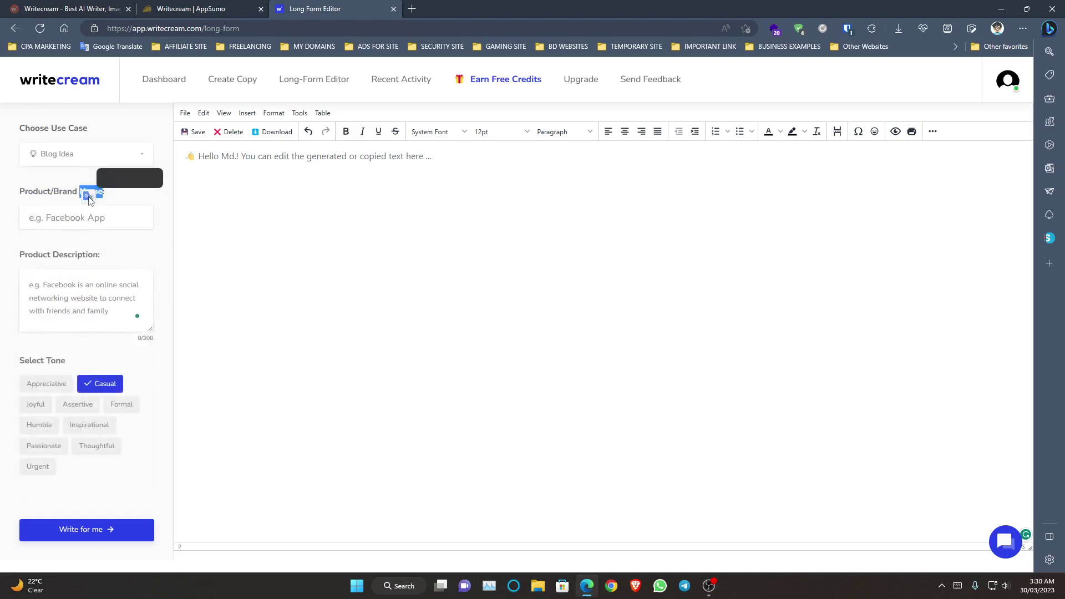
click(87, 219)
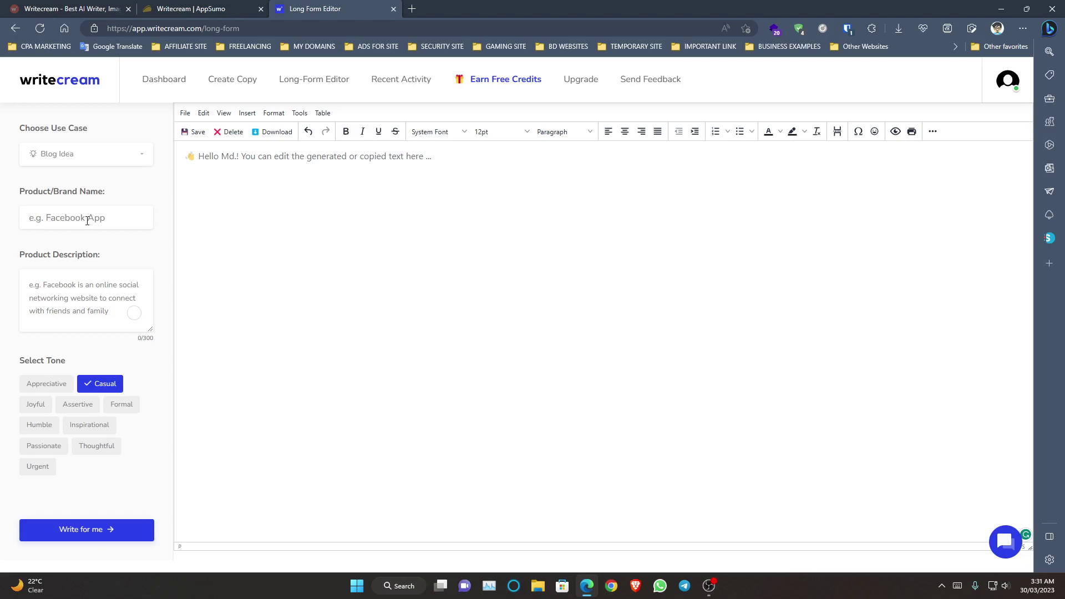
text(Keto Diet)
Step: Begin the product description with "Keto Diet is very essential for users health"
click(76, 299)
text(Keto )
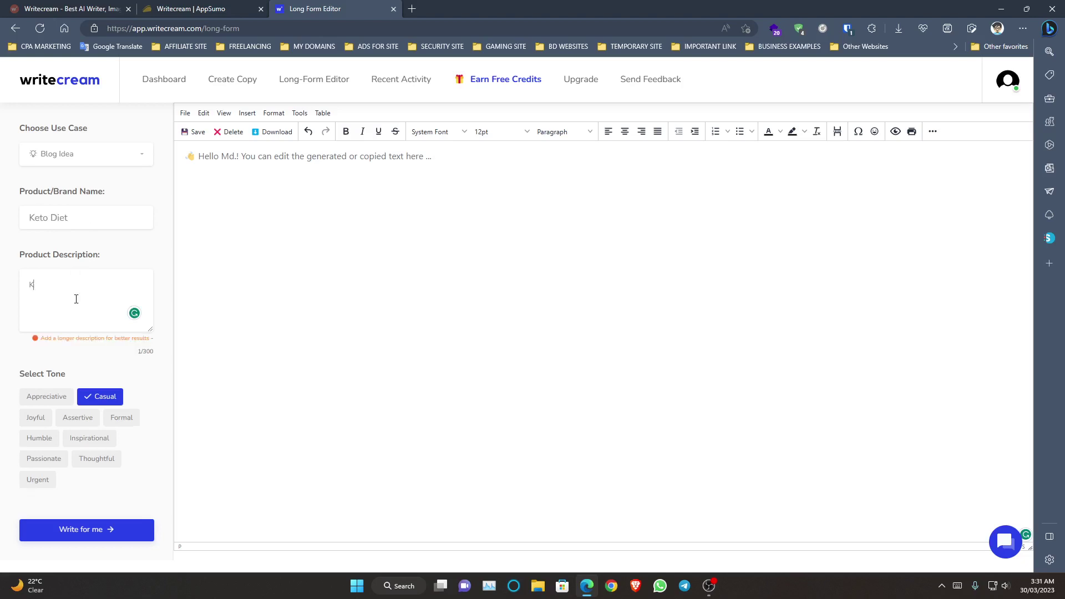
text(Diet is very essential fo r)
key(BackSpace)
text(r users health)
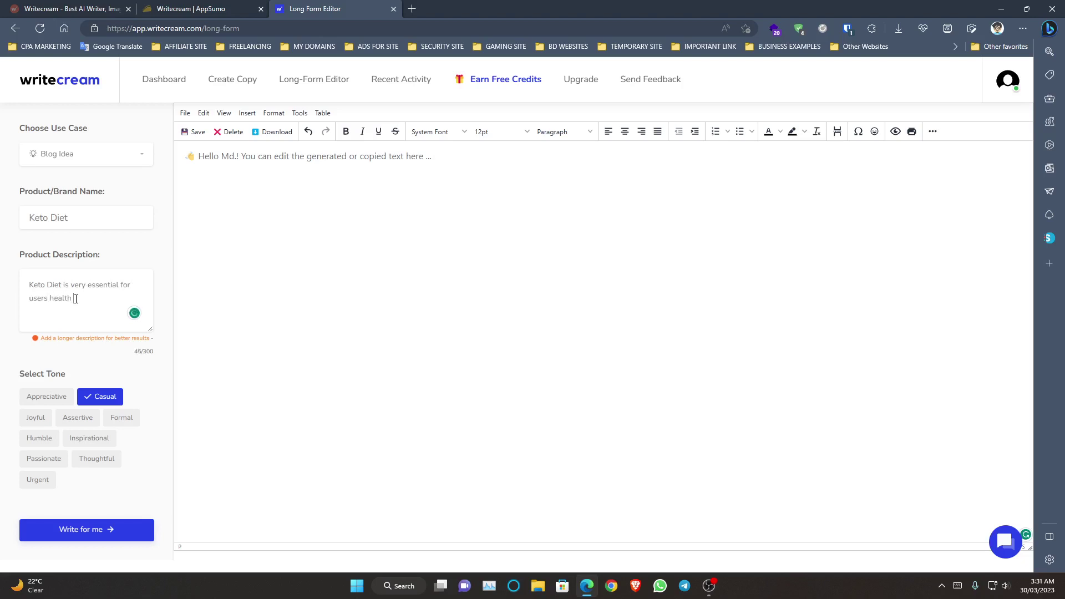
Step: Continue the product description with ". You can" and change "users" to "user" in its first sentence
text(. You can)
click(44, 299)
text(')
key(End)
click(44, 299)
key(BackSpace)
key(BackSpace)
key(BackSpace)
click(114, 302)
Step: Finish the product description with "maintain your daily life by keto diet."
text(maintain your dali)
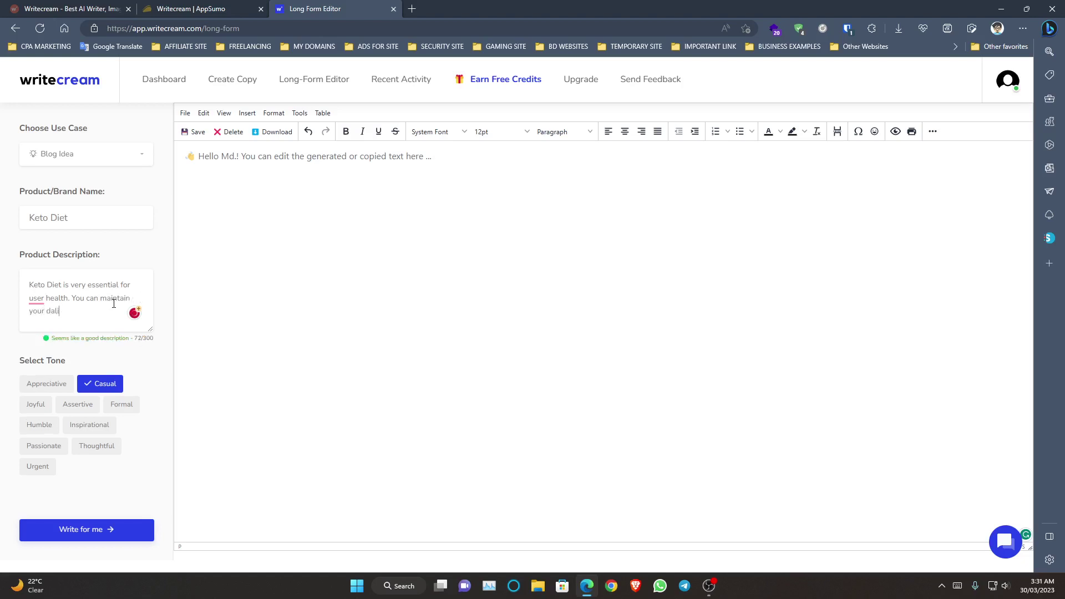
key(BackSpace)
key(BackSpace)
text(ily k)
key(BackSpace)
text(life your)
key(BackSpace)
key(BackSpace)
key(BackSpace)
text(by keto diet)
Step: Try the Formal tone, set the tone back to Casual and generate the blog ideas
click(130, 405)
click(111, 390)
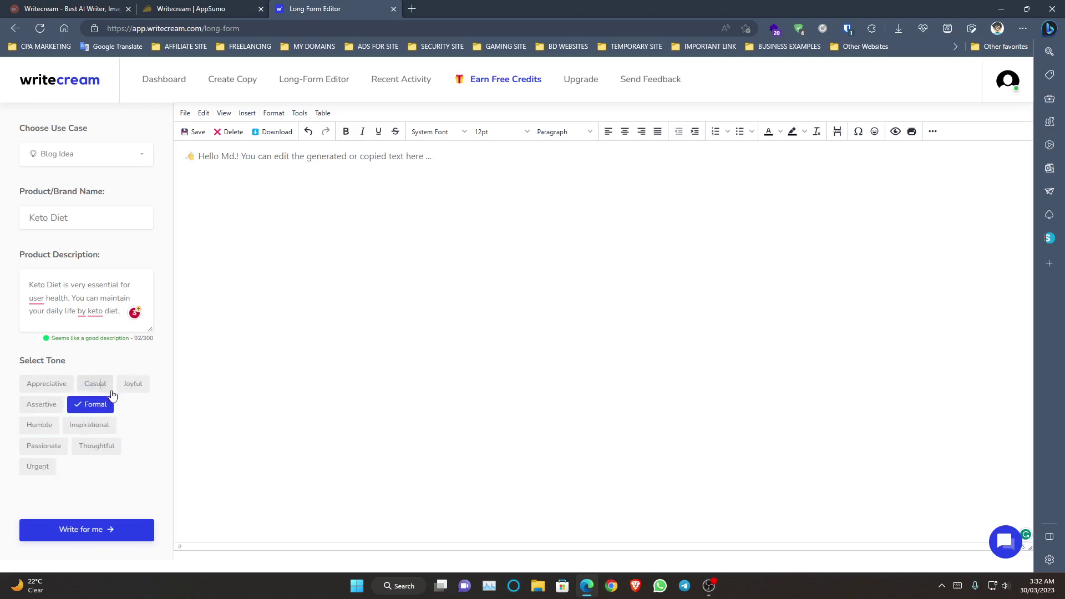
click(103, 390)
click(47, 431)
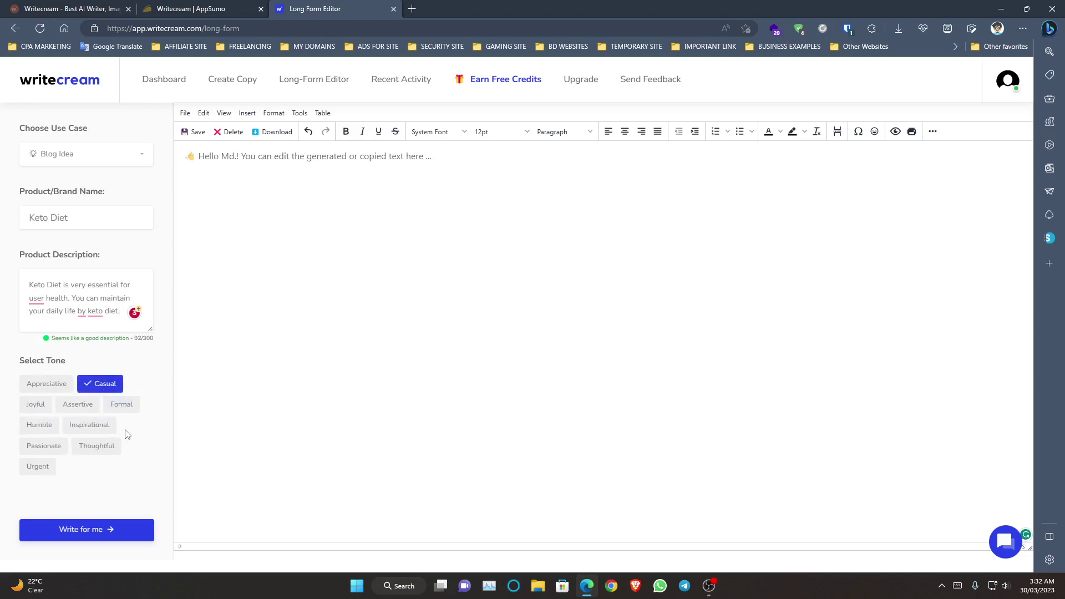
click(83, 541)
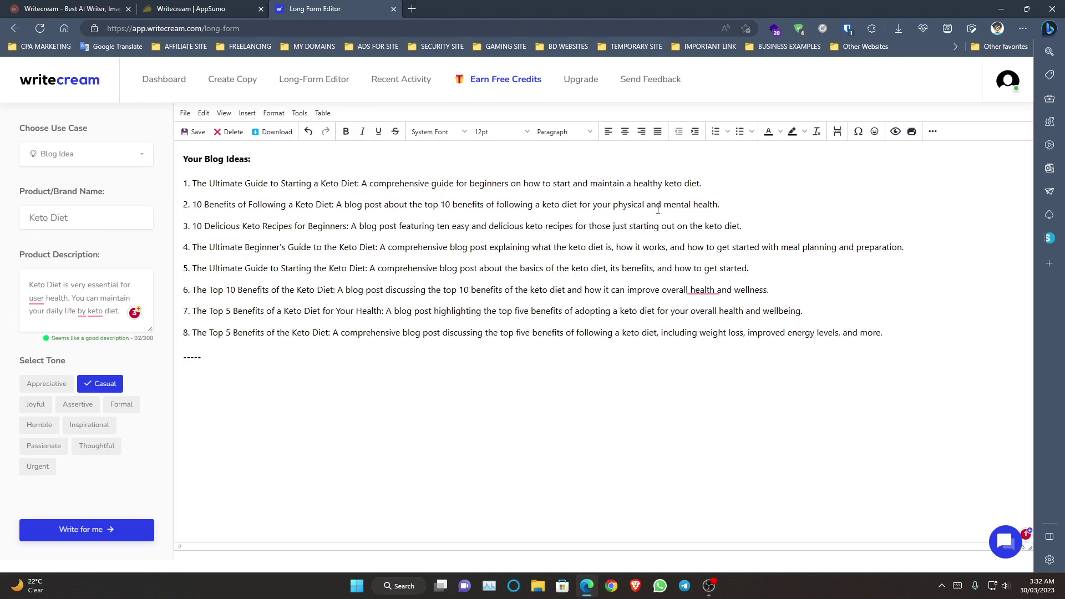
Step: Copy the second blog idea, "10 Benefits of Following a Keto Diet", with its description but without its number
drag(739, 197, 234, 182)
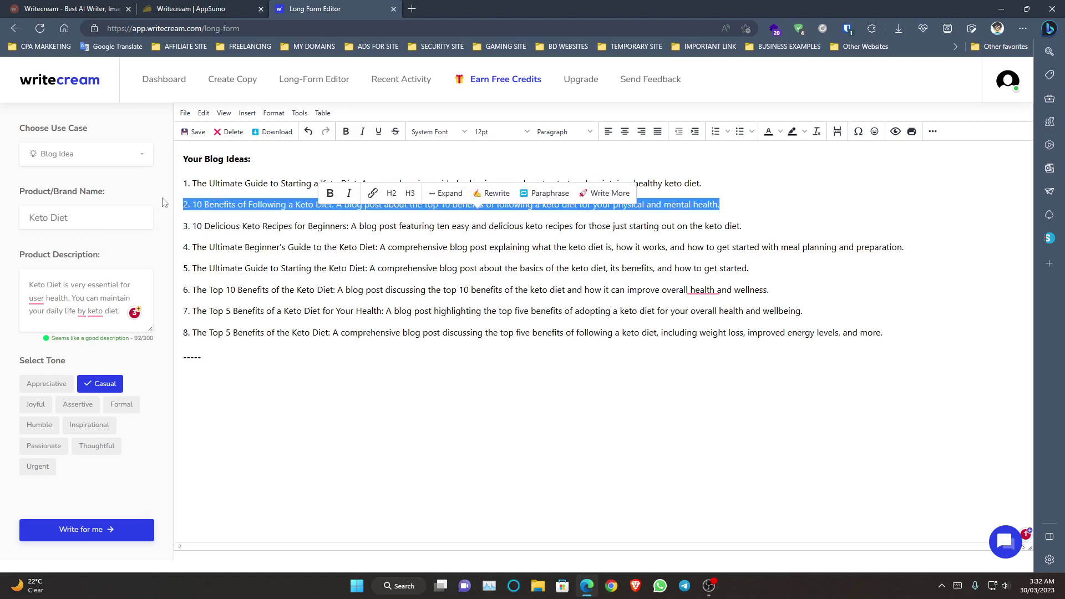
click(234, 181)
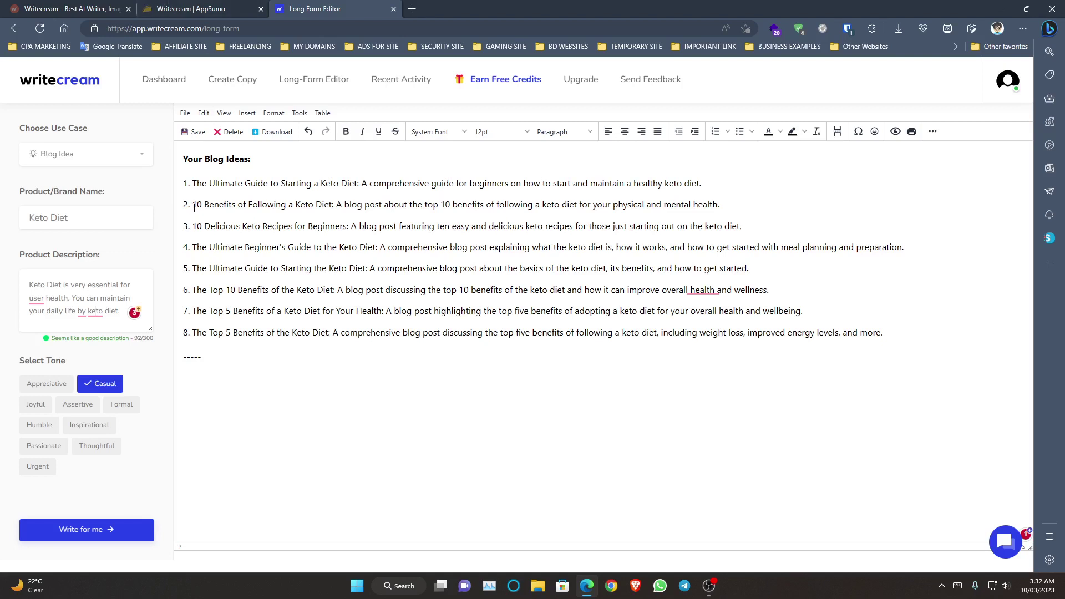
drag(192, 205, 719, 205)
right_click(728, 233)
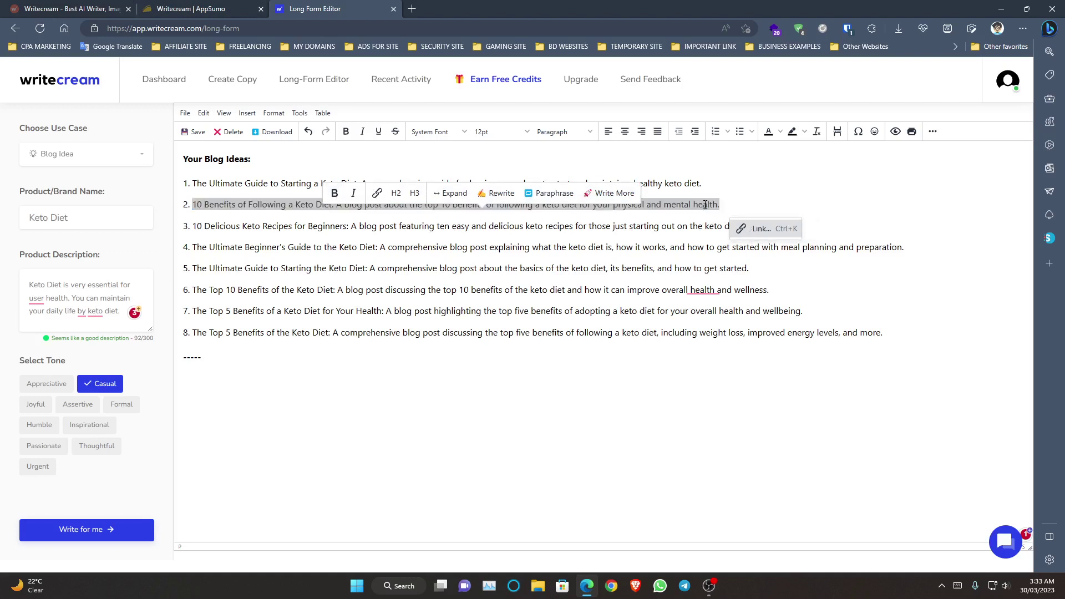
click(721, 204)
drag(721, 205, 193, 198)
key(ctrl+c)
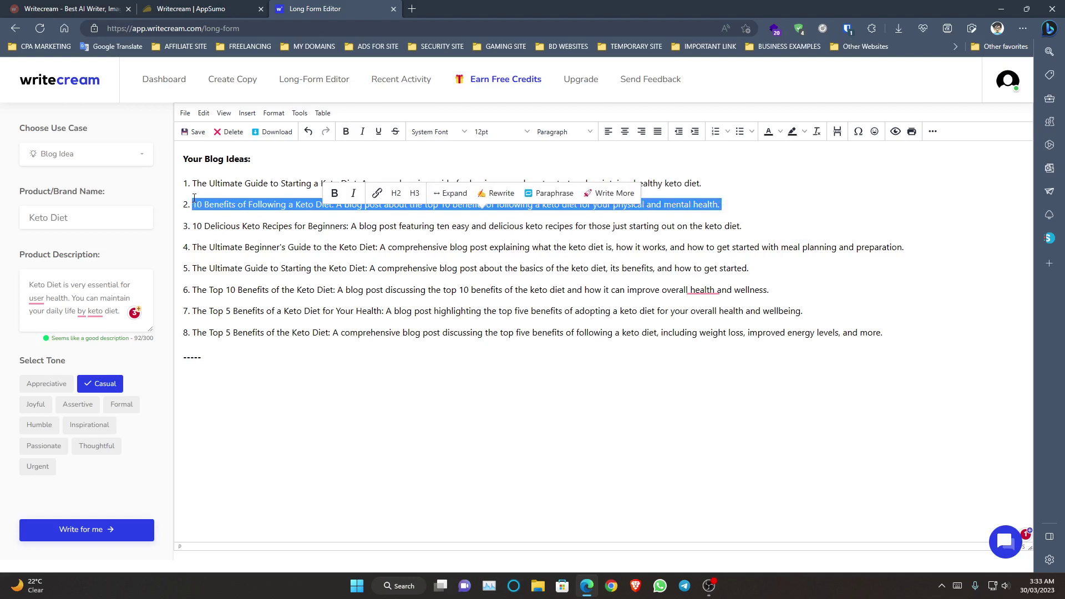
Step: Add blank space below the blog ideas and switch the use case to Blog Intro
click(212, 284)
key(Return)
key(Return)
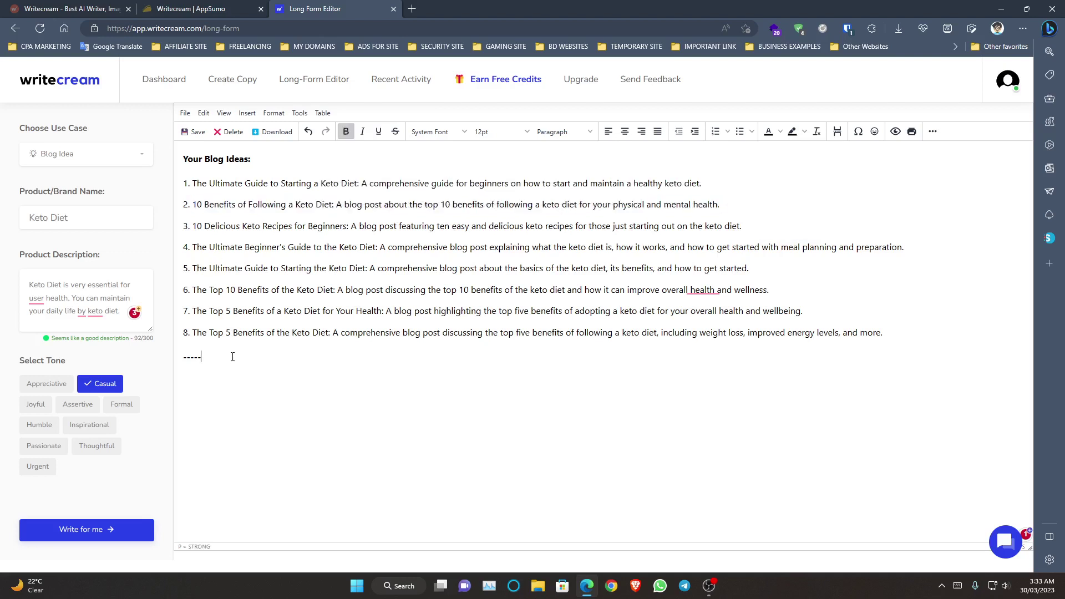
click(204, 377)
click(79, 155)
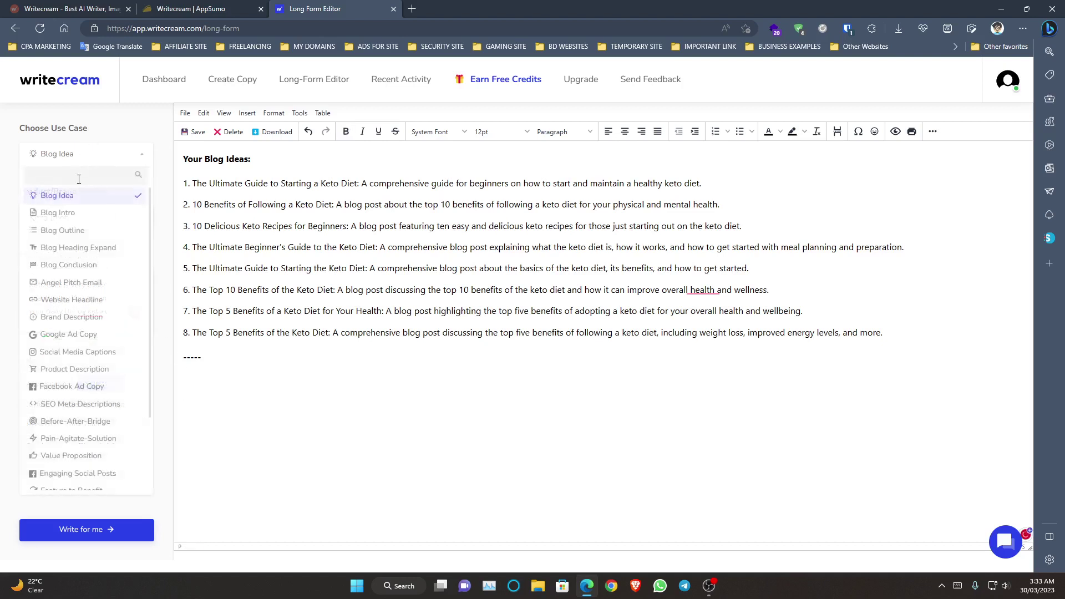
click(78, 212)
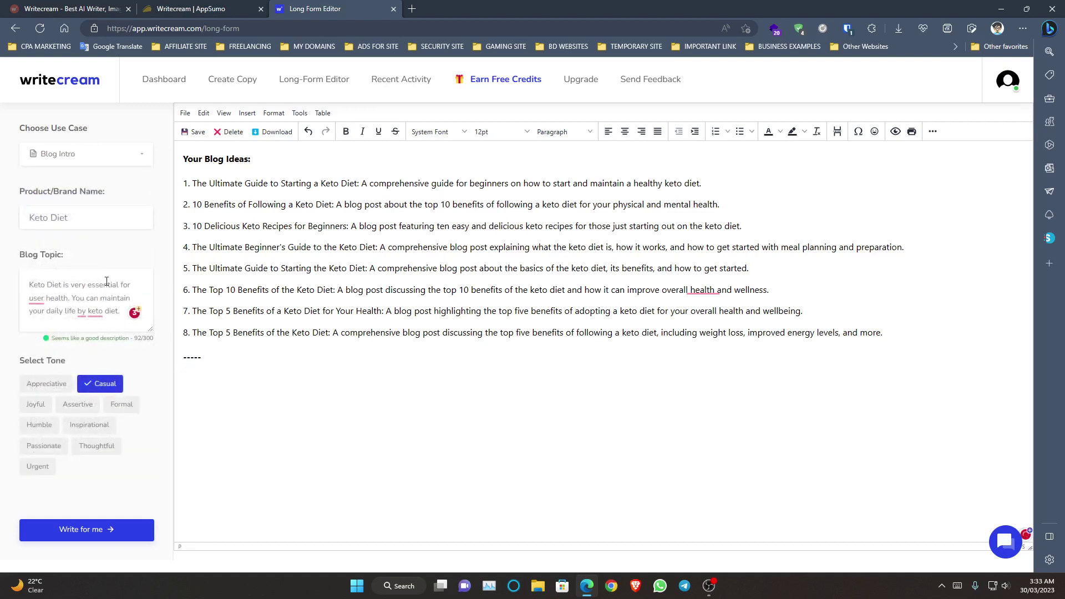
Step: Replace the blog topic with the copied "10 Benefits of Following a Keto Diet" idea and generate the blog intro
triple_click(61, 293)
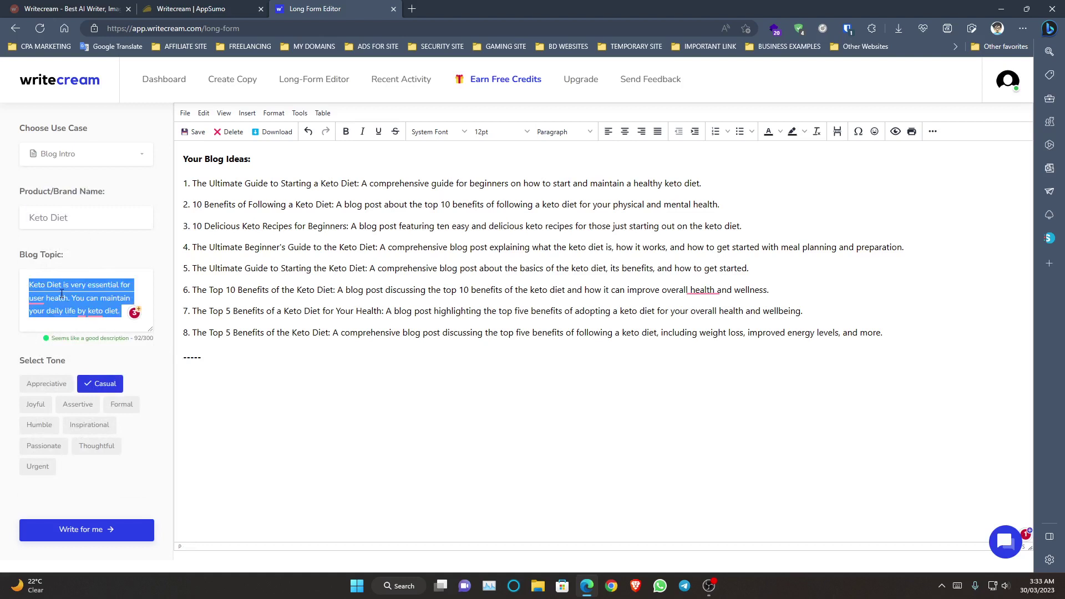
key(ctrl+v)
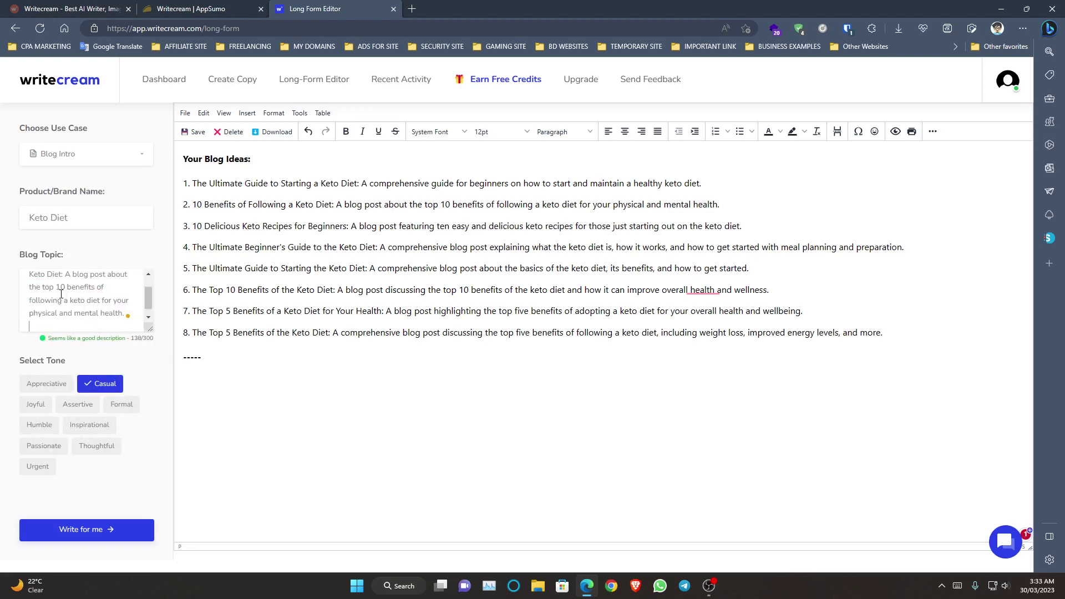
key(BackSpace)
scroll(99, 295, up, 2)
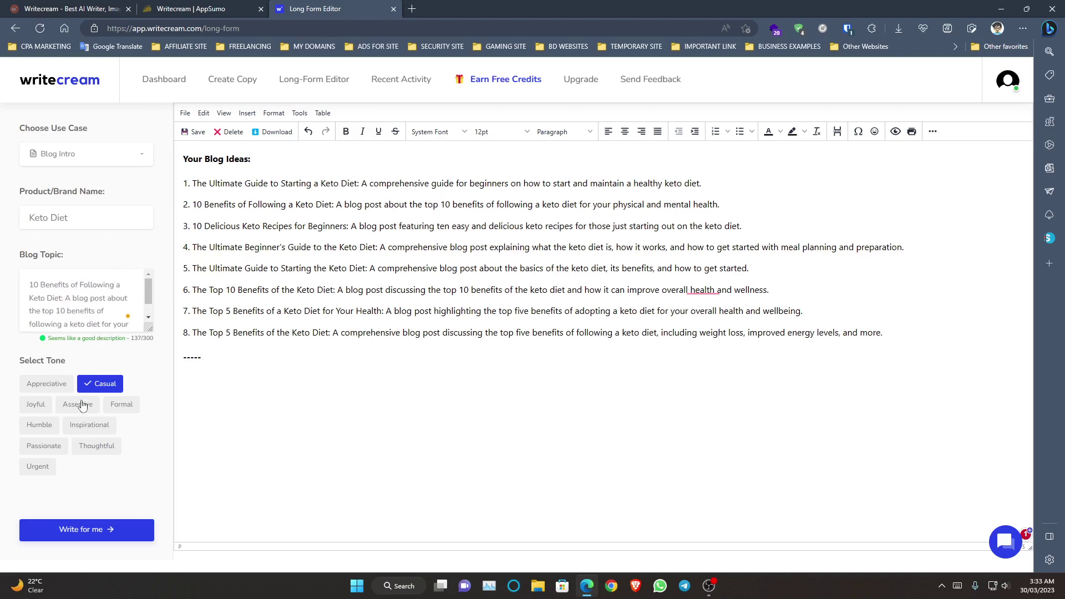
click(83, 528)
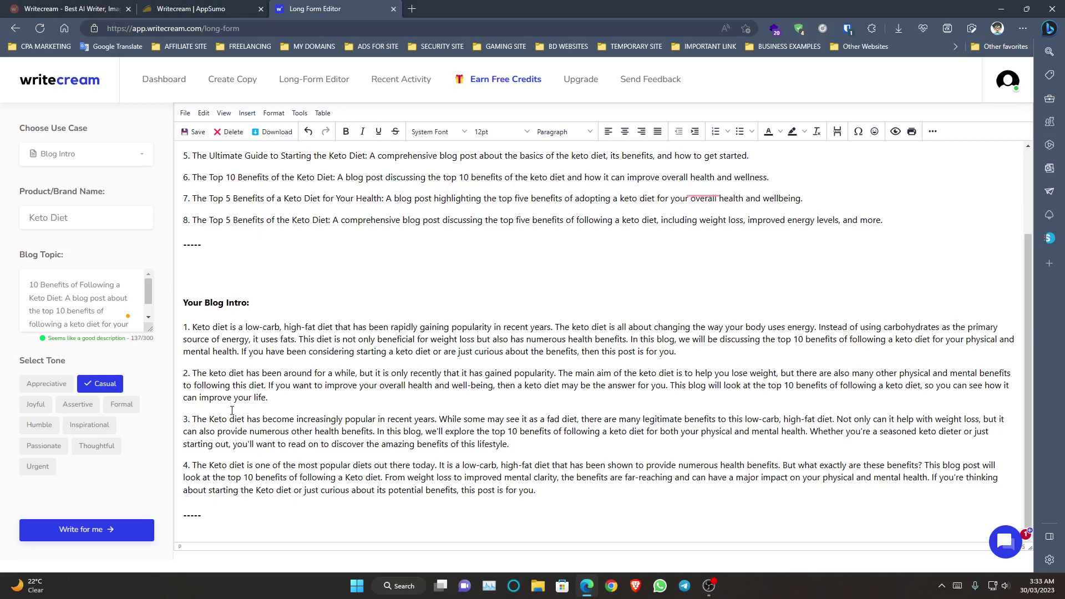
Step: Check the credit balance on the dashboard in a separate tab, and return to the editor to review the generated intros
scroll(246, 393, up, 2)
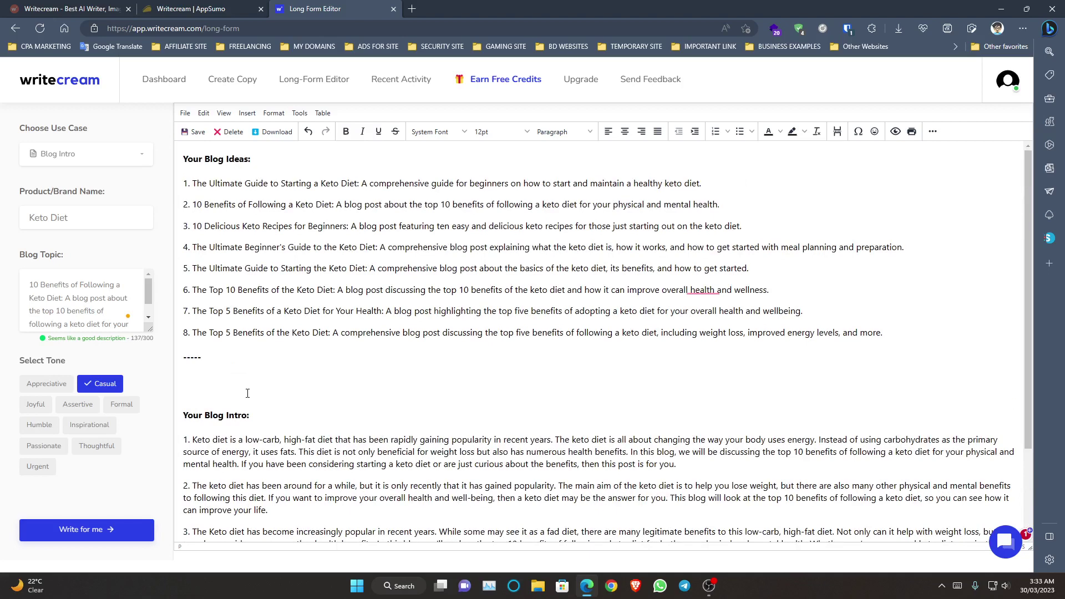
right_click(141, 78)
click(166, 90)
click(436, 9)
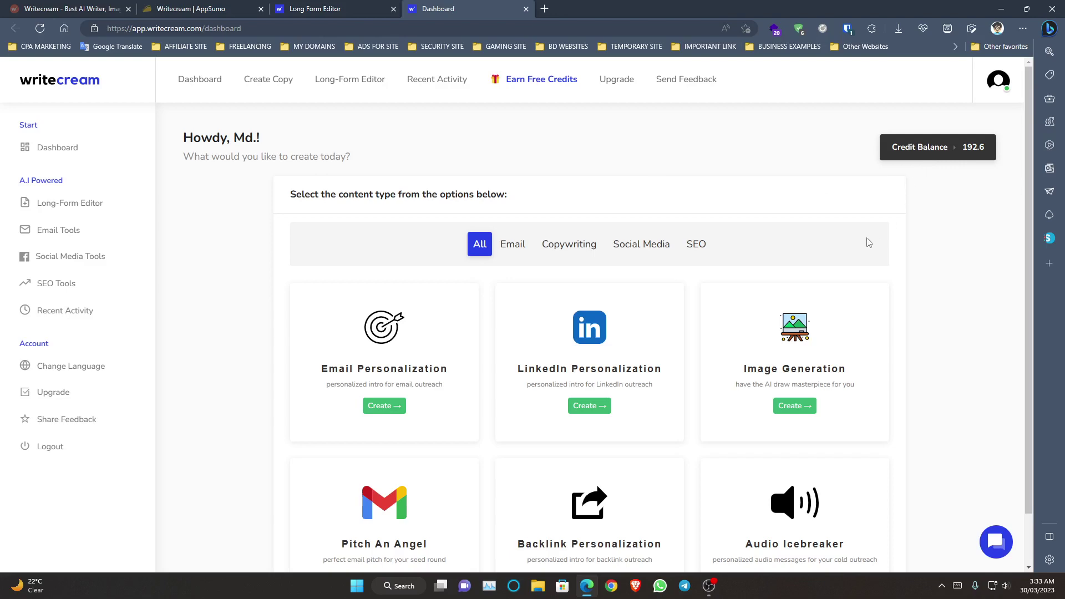
click(321, 7)
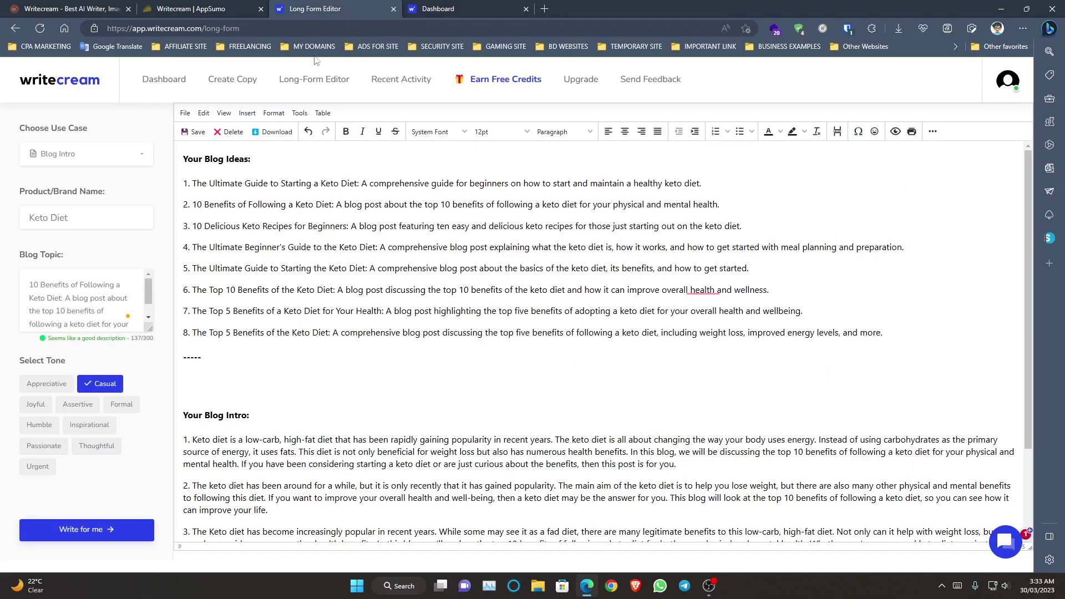
scroll(295, 307, down, 3)
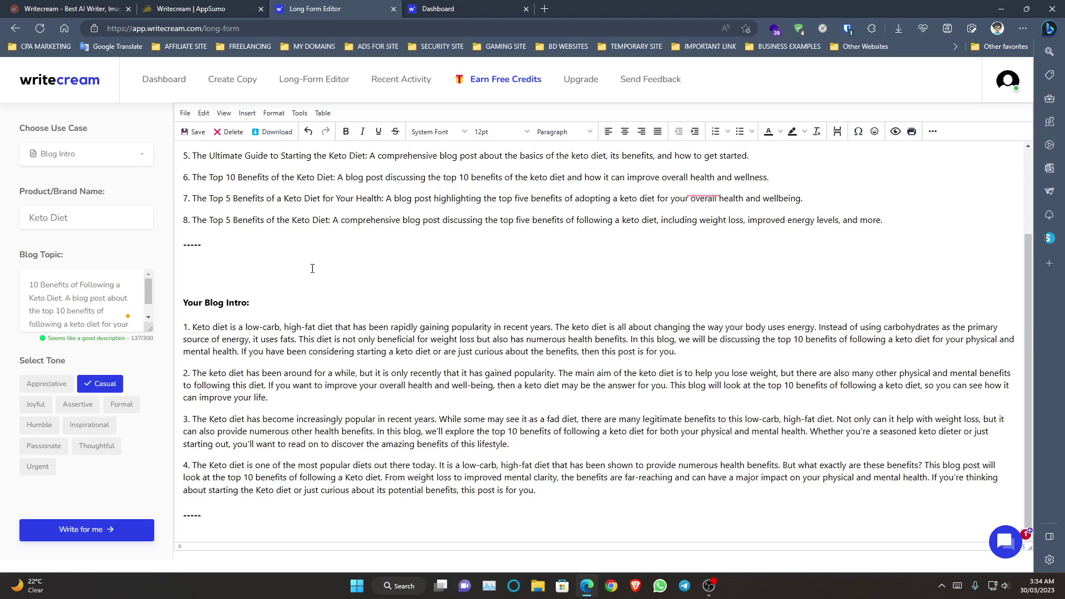
Step: Switch the use case to Blog Outline and generate outlines for the same topic at the end of the document
click(111, 156)
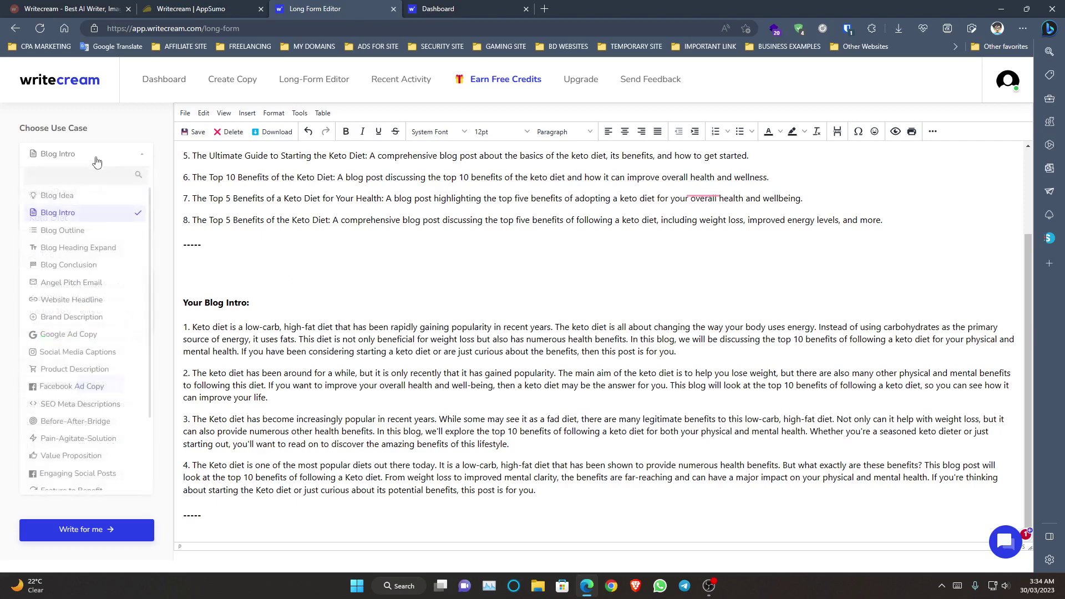
click(67, 237)
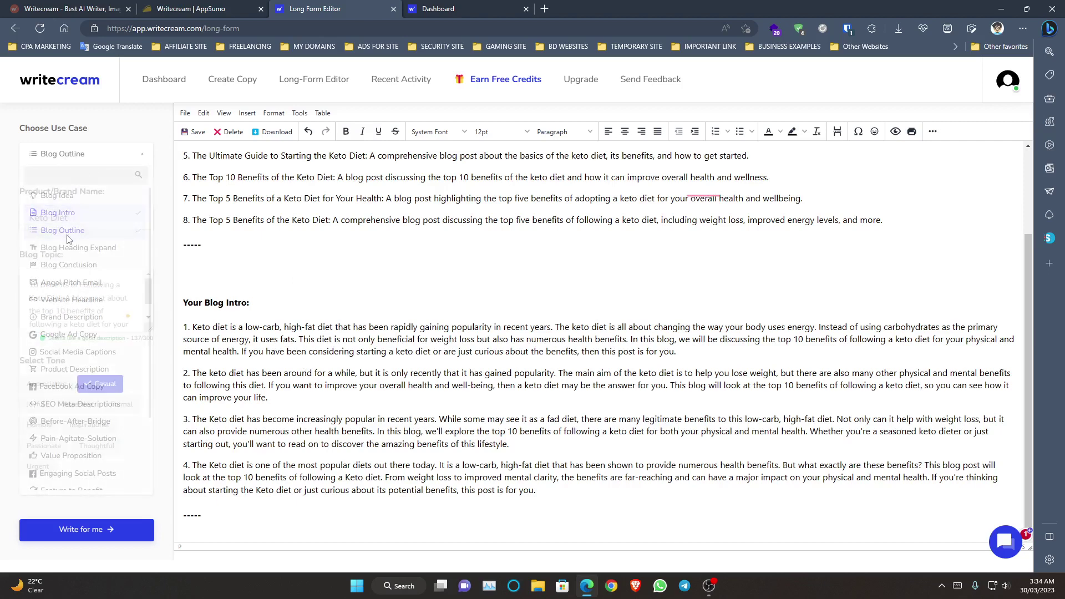
scroll(88, 289, down, 2)
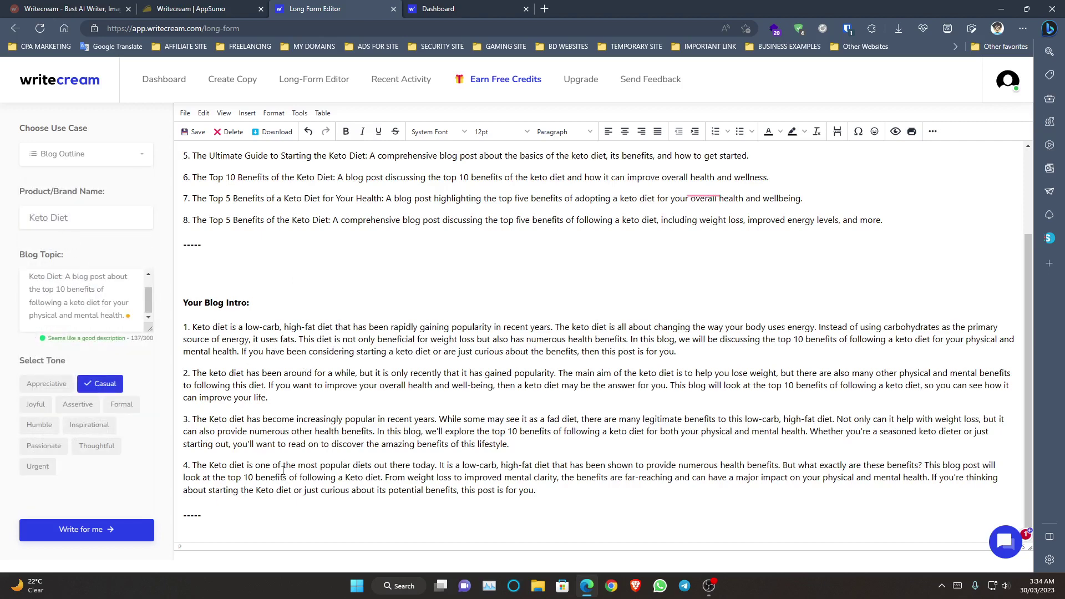
click(231, 517)
click(111, 527)
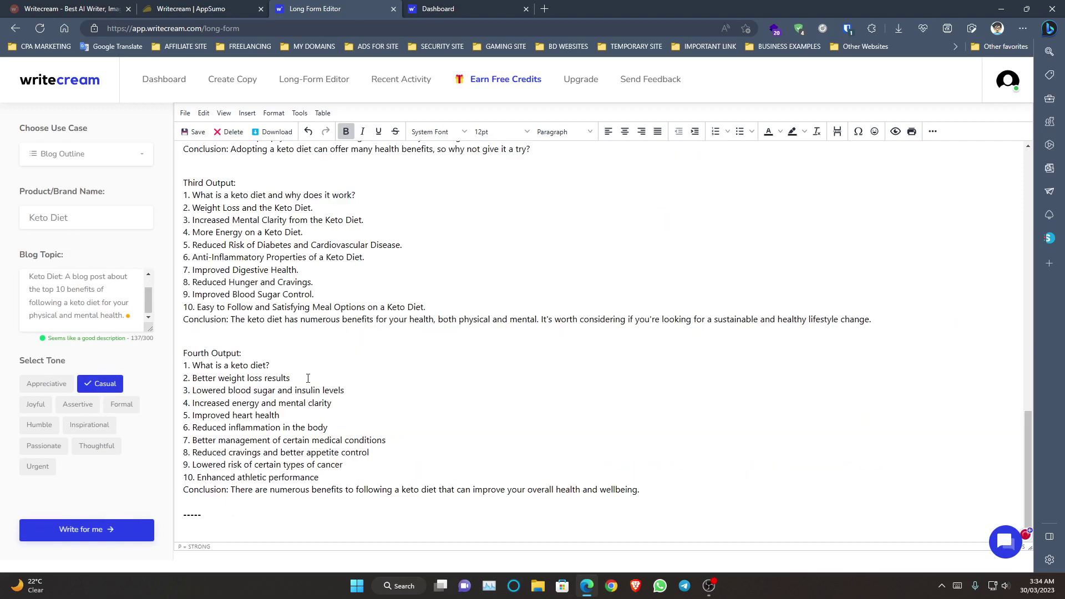
Step: Review the generated blog outlines and switch the use case to Blog Heading Expand
scroll(305, 369, up, 20)
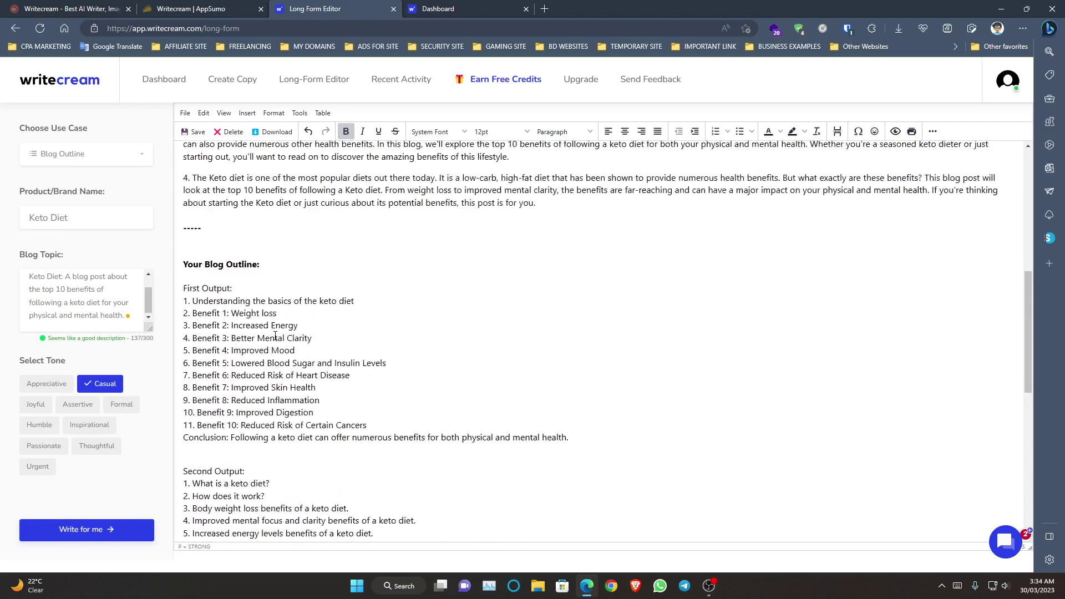
scroll(275, 335, down, 4)
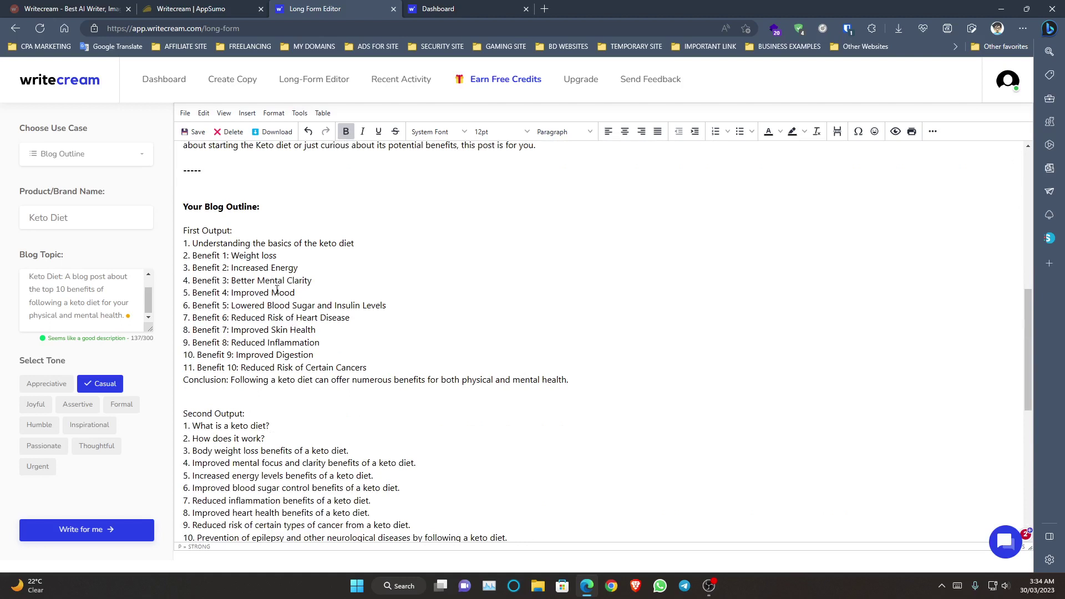
click(360, 243)
click(66, 164)
click(81, 248)
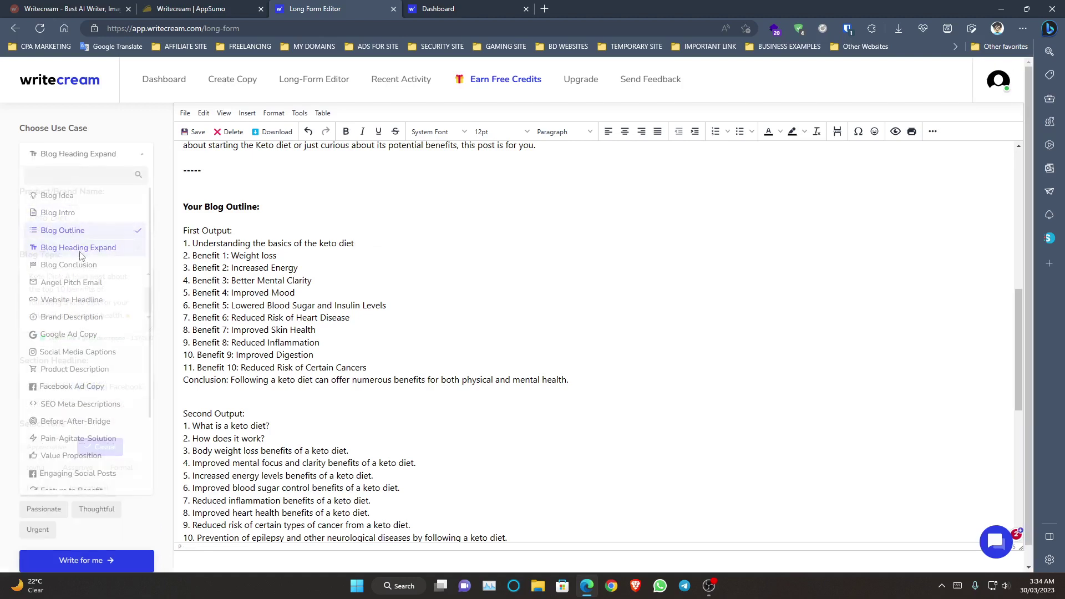
Step: Review the four generated blog outlines and compare their headings
drag(277, 255, 206, 255)
click(239, 268)
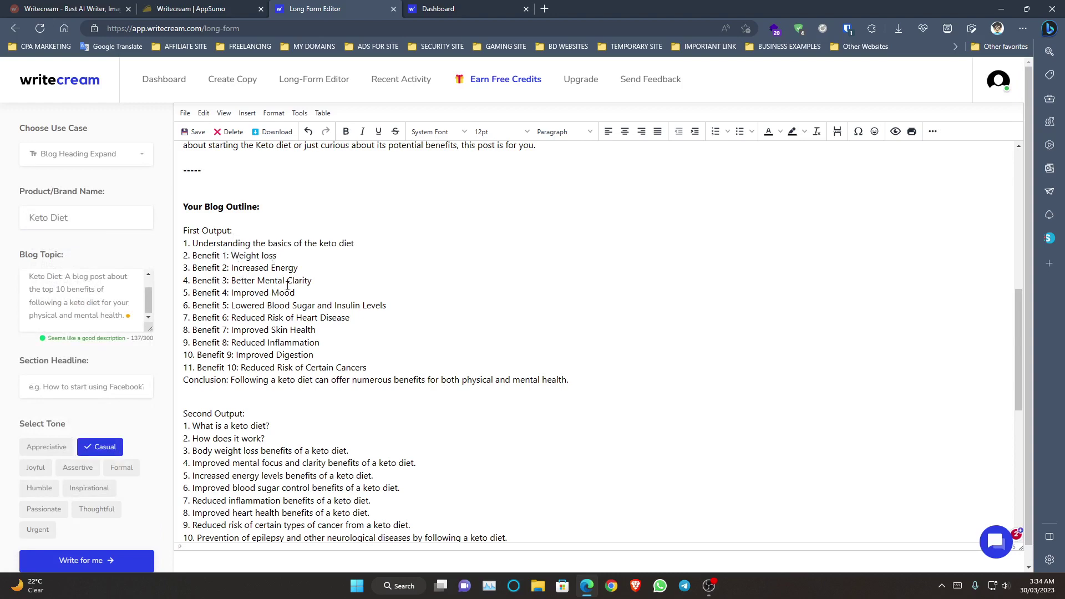
scroll(288, 286, down, 7)
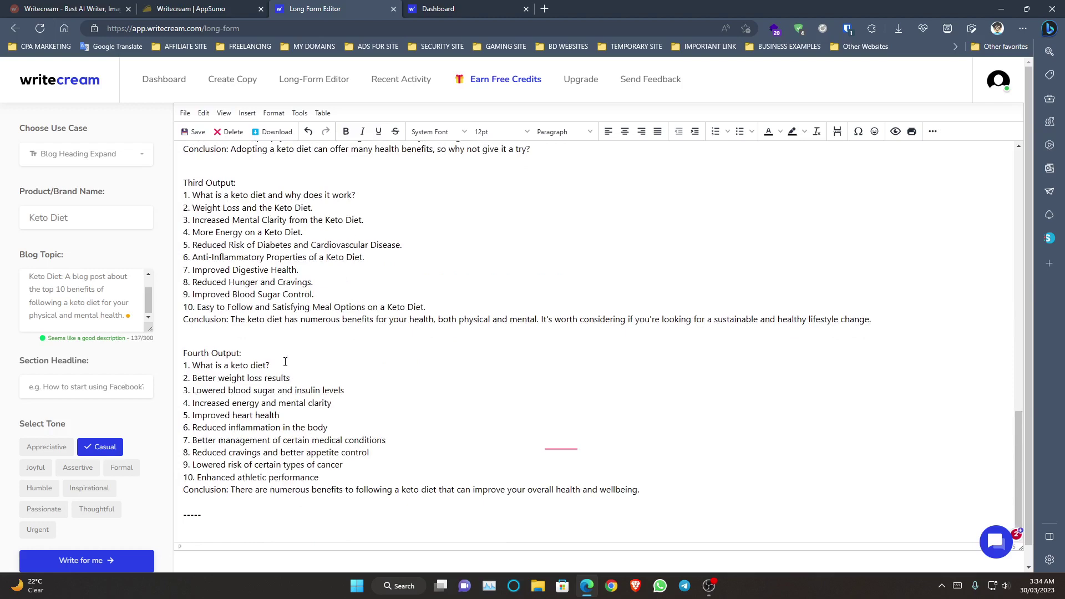
scroll(284, 358, up, 5)
scroll(284, 353, up, 3)
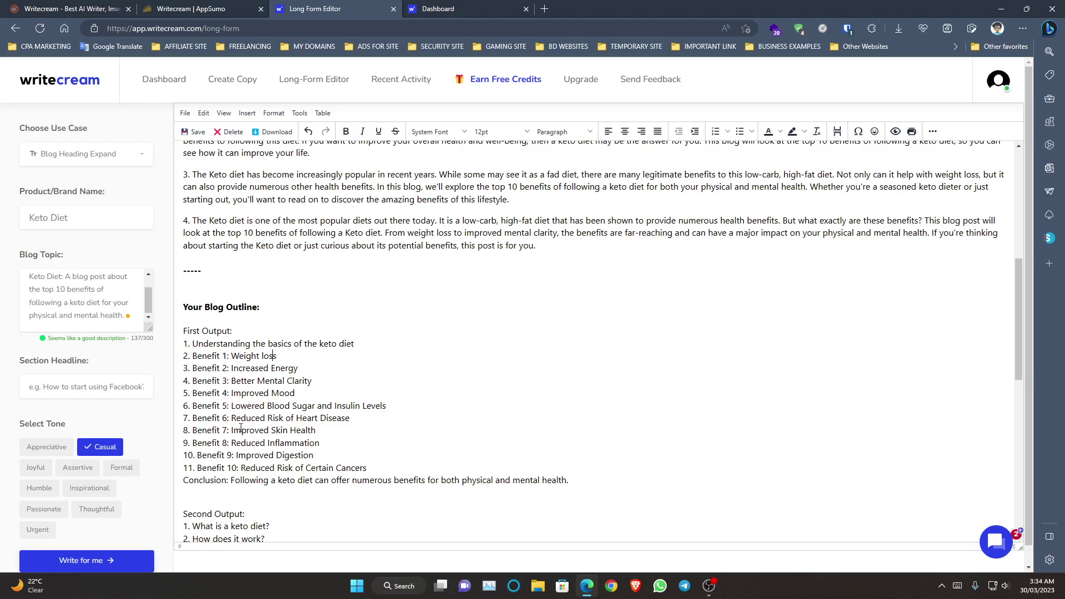
scroll(240, 431, down, 3)
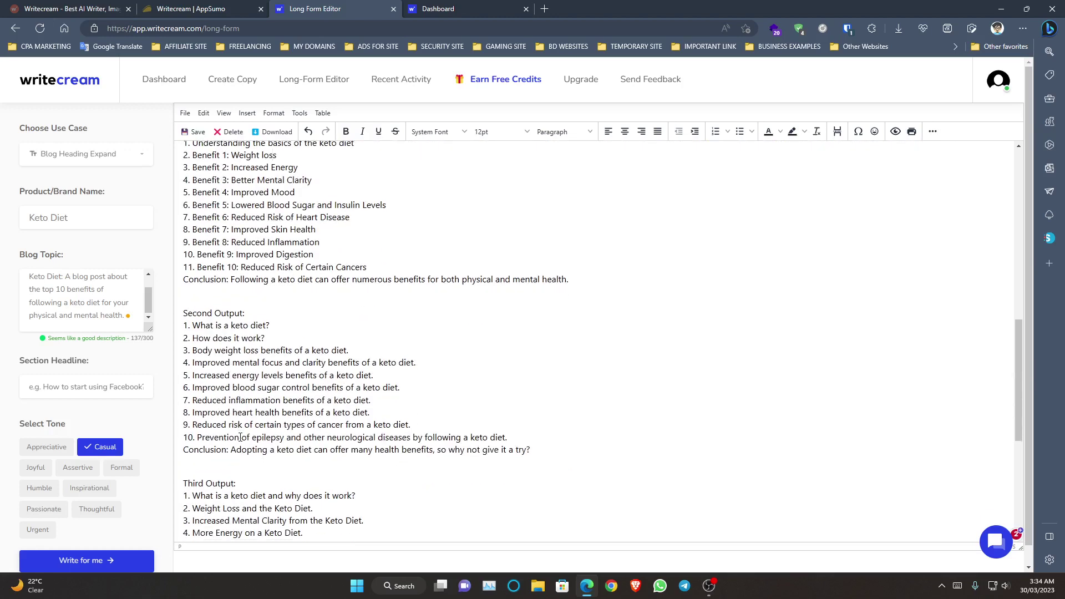
scroll(242, 431, down, 5)
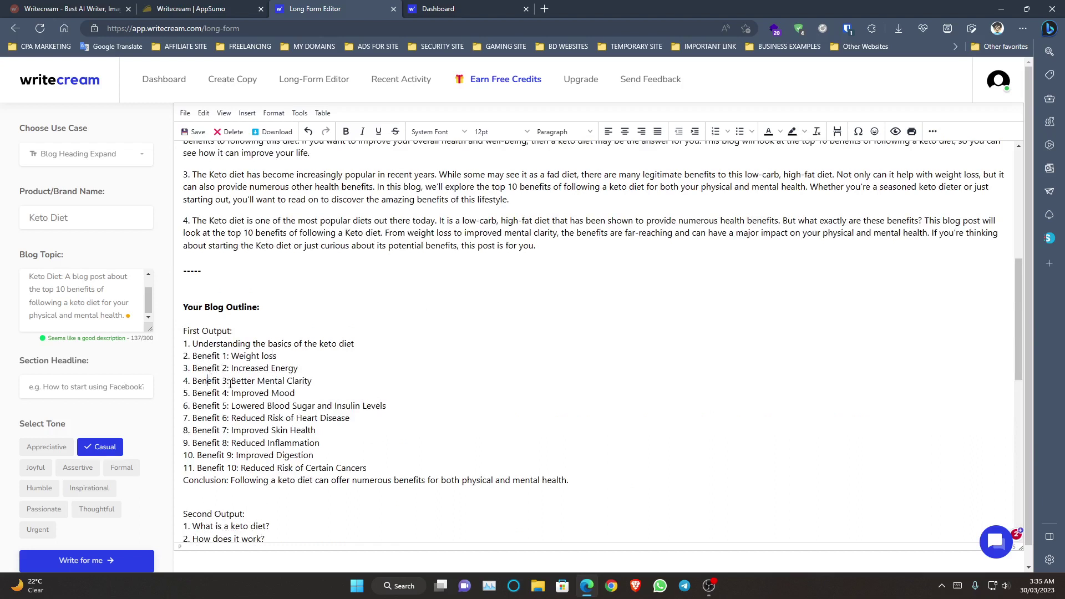
drag(228, 383, 339, 407)
click(257, 406)
Step: Try the Expand tool on the first outline's "Understanding the basics of the keto diet" heading, and undo the generated paragraph
drag(378, 347, 188, 345)
click(89, 164)
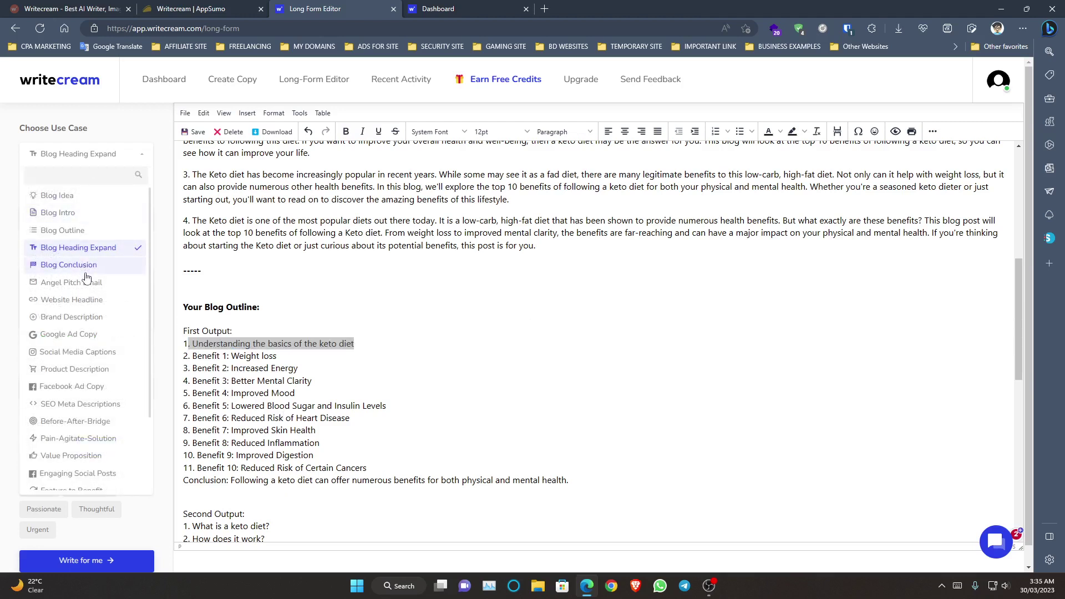
click(221, 307)
drag(198, 343, 357, 345)
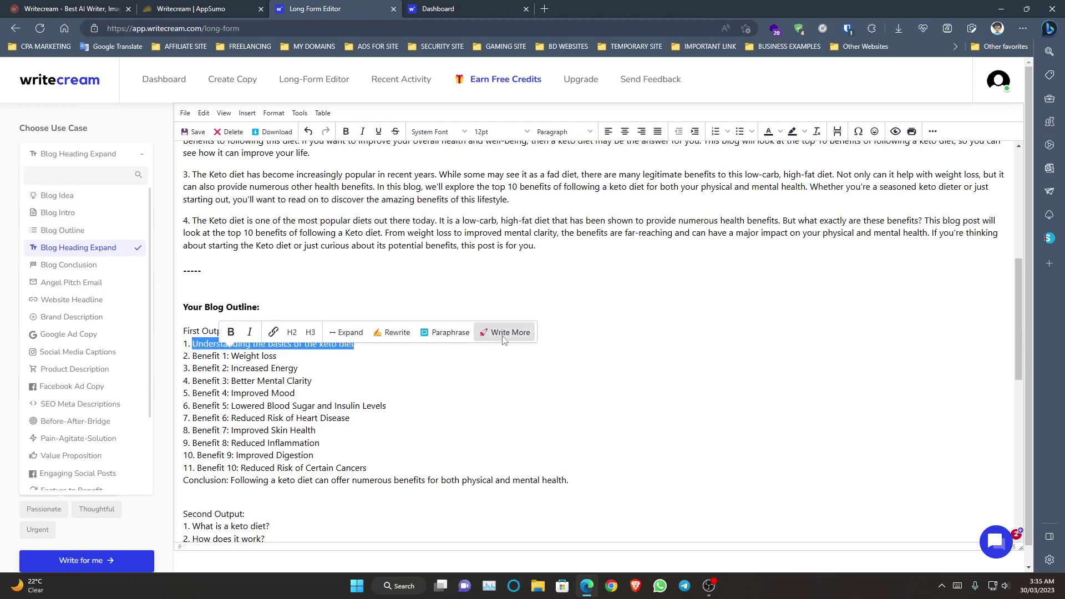
click(349, 333)
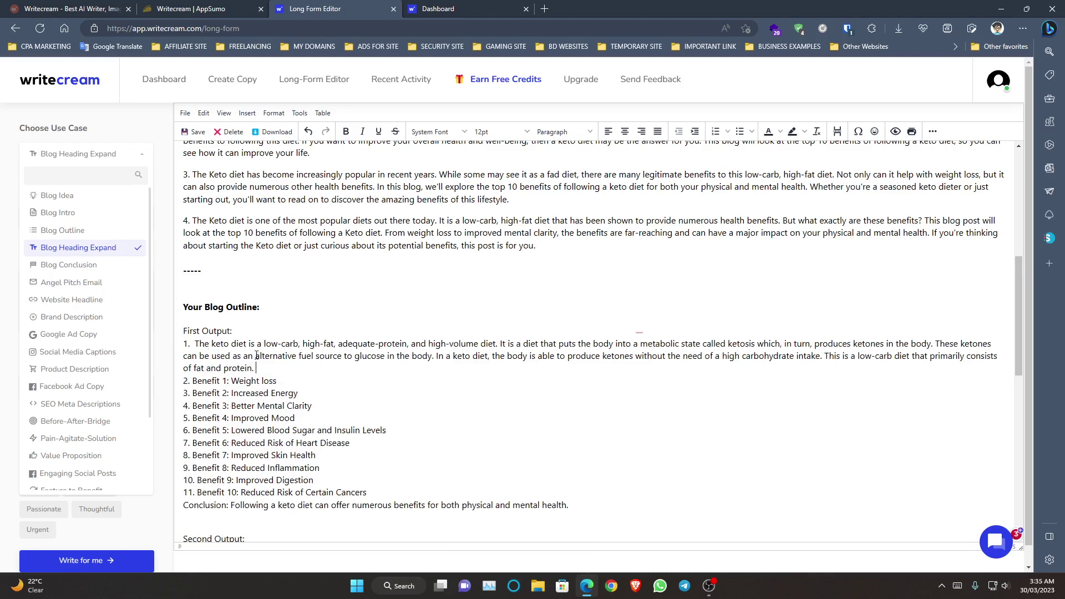
click(310, 134)
Step: Insert three line breaks after "Understanding the basics of the keto diet" in the first outline
click(293, 343)
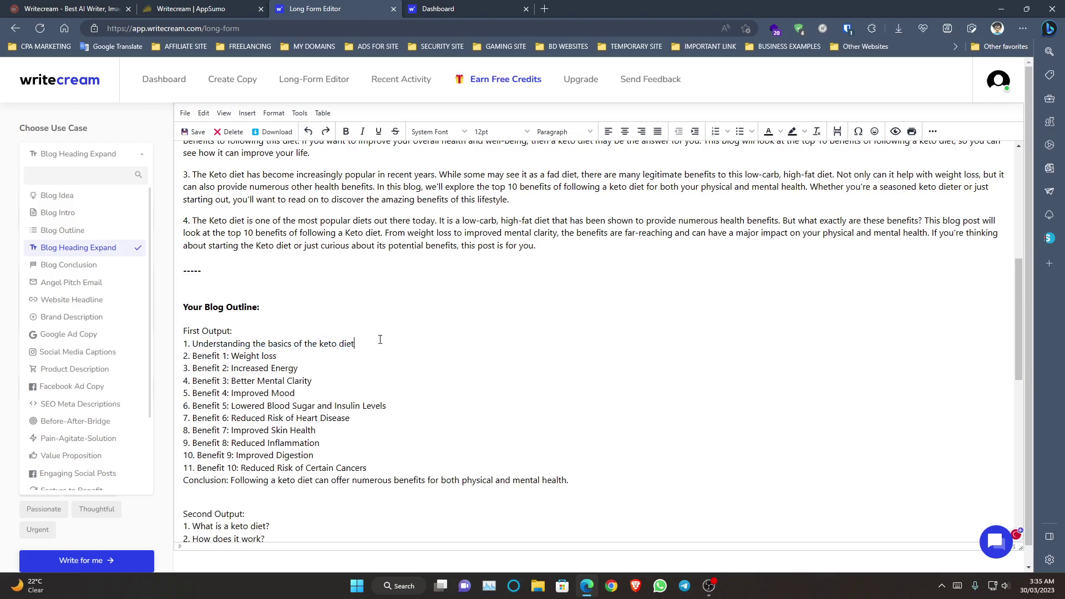
key(Return)
key(Return)
key(Return)
scroll(198, 341, down, 2)
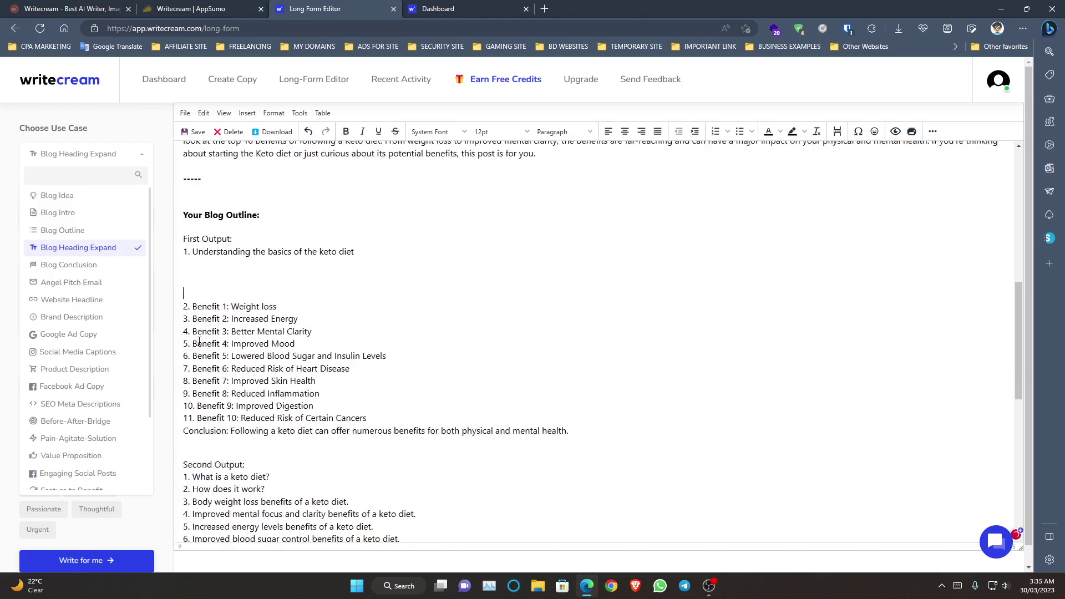
Step: Try to format the start of the first outline as a numbered list, with an empty line below "First Output:"
drag(184, 243, 558, 417)
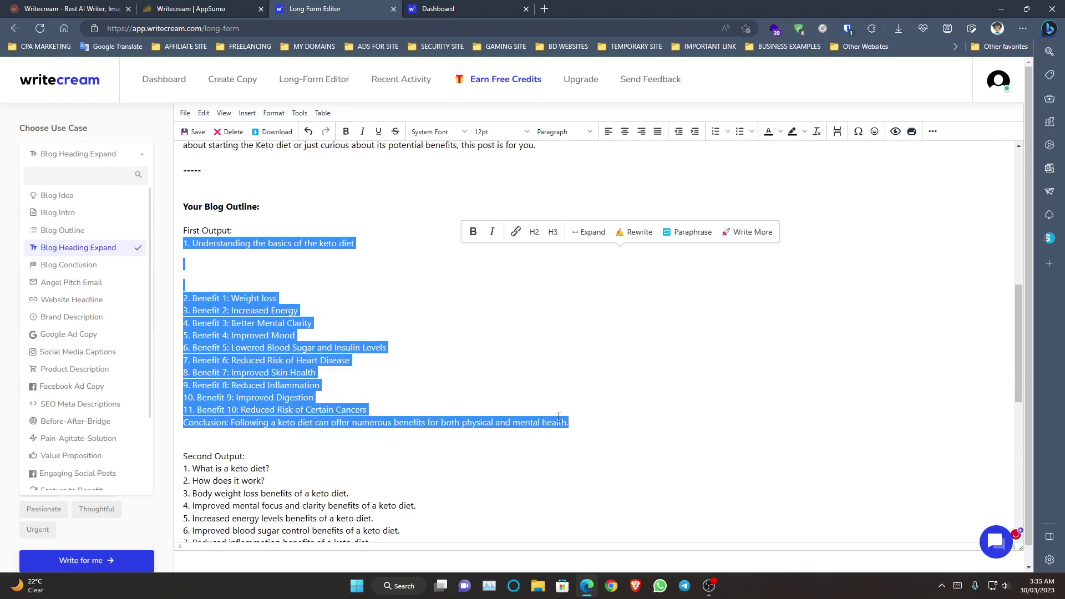
right_click(299, 359)
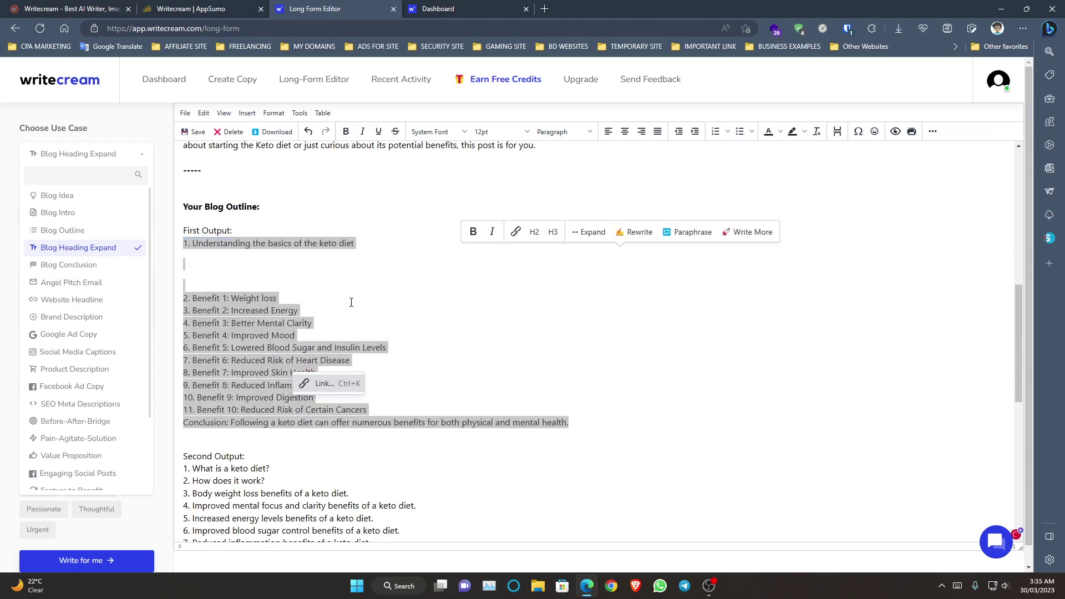
click(254, 231)
key(Return)
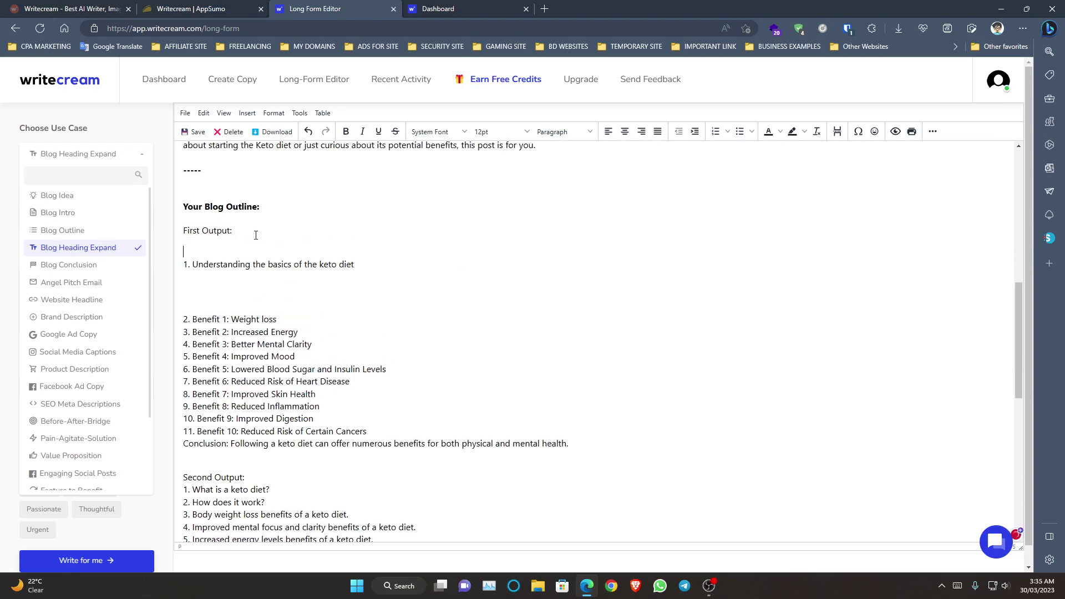
key(ctrl+shift+7)
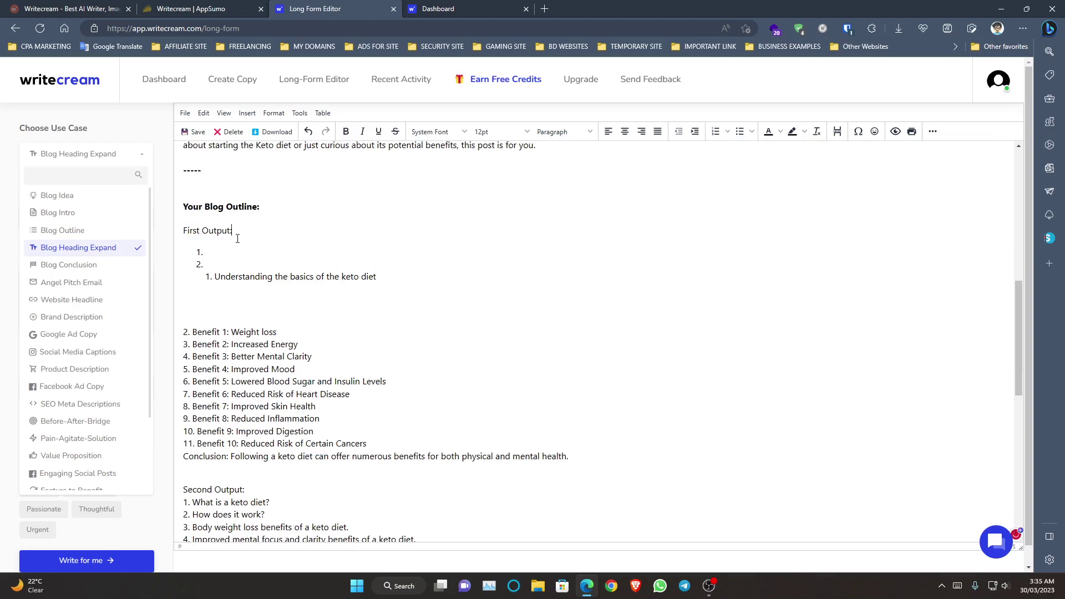
key(Return)
key(Return)
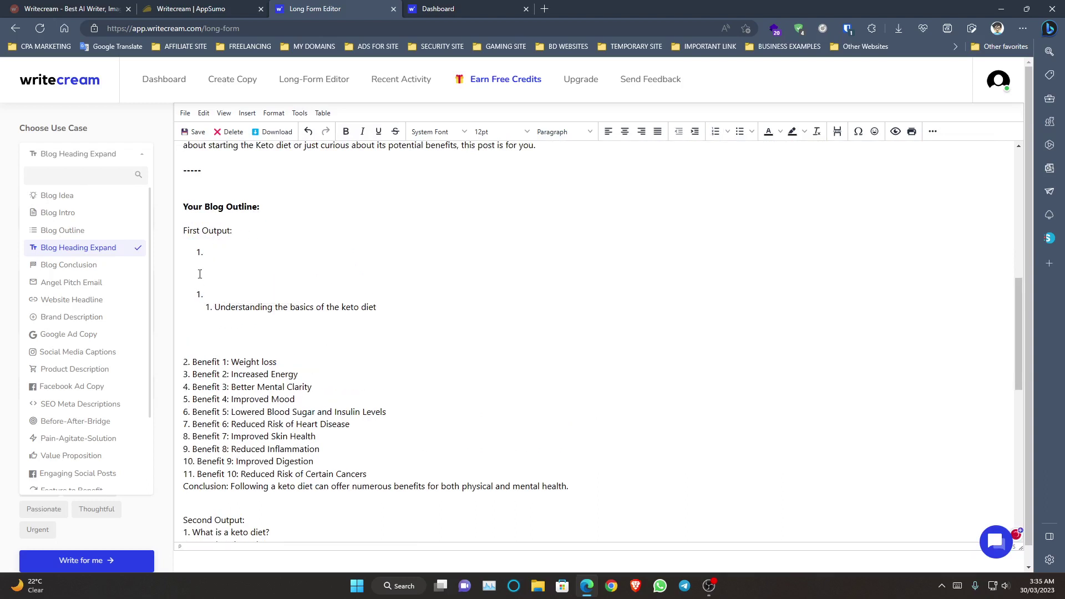
Step: Paste the copied "10 Benefits of Following a Keto Diet" idea above the first outline heading, and delete it again
text(10 Benefits of Following a Keto Diet: A blog post about the top 10 benefits of following a keto diet for your physical and mental health.)
scroll(252, 283, up, 2)
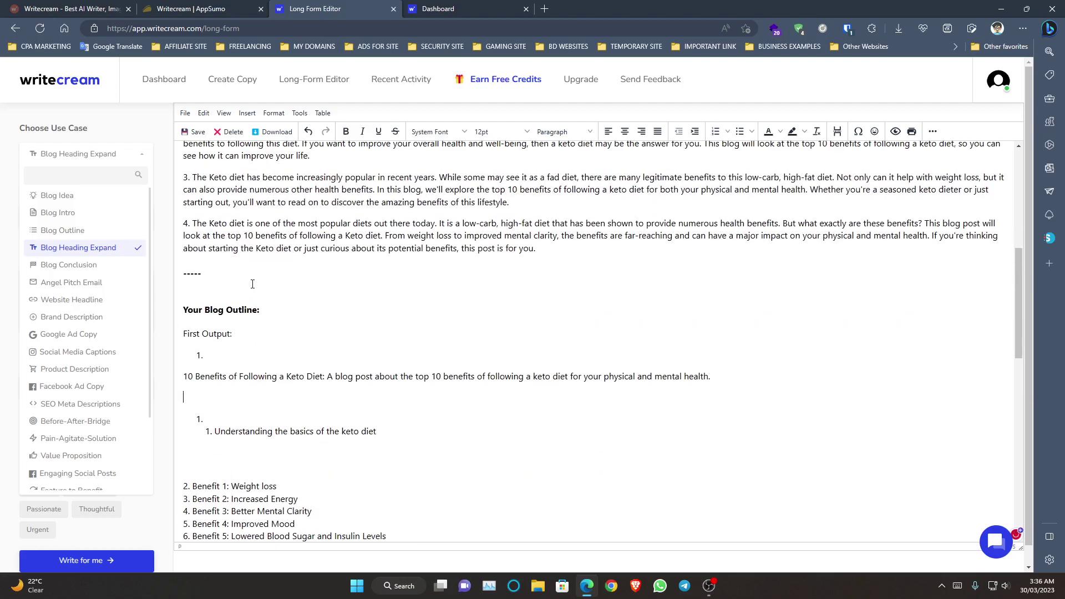
click(407, 426)
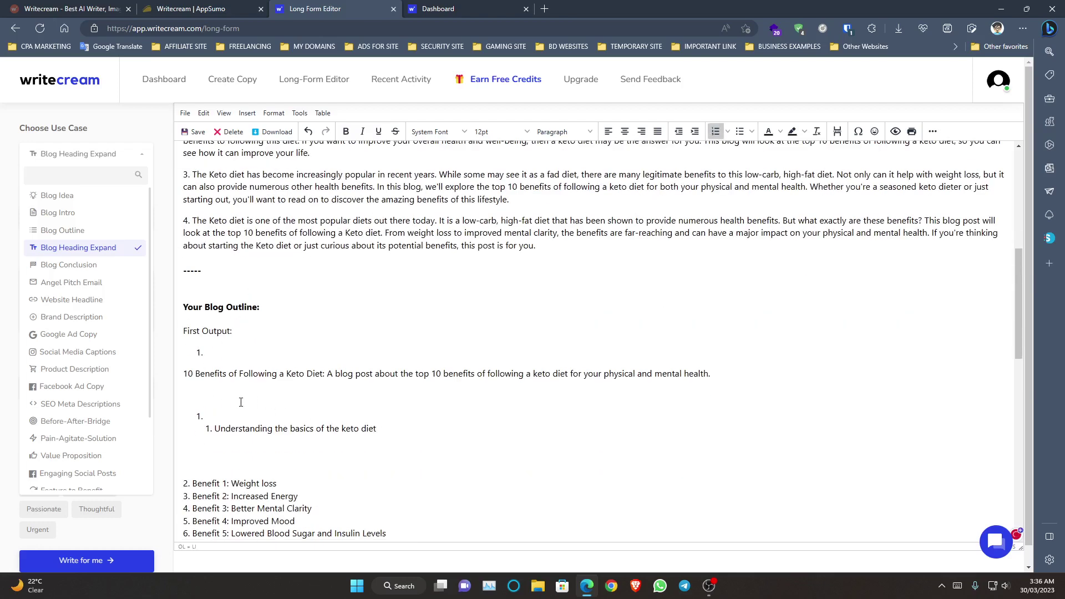
triple_click(236, 374)
key(BackSpace)
key(BackSpace)
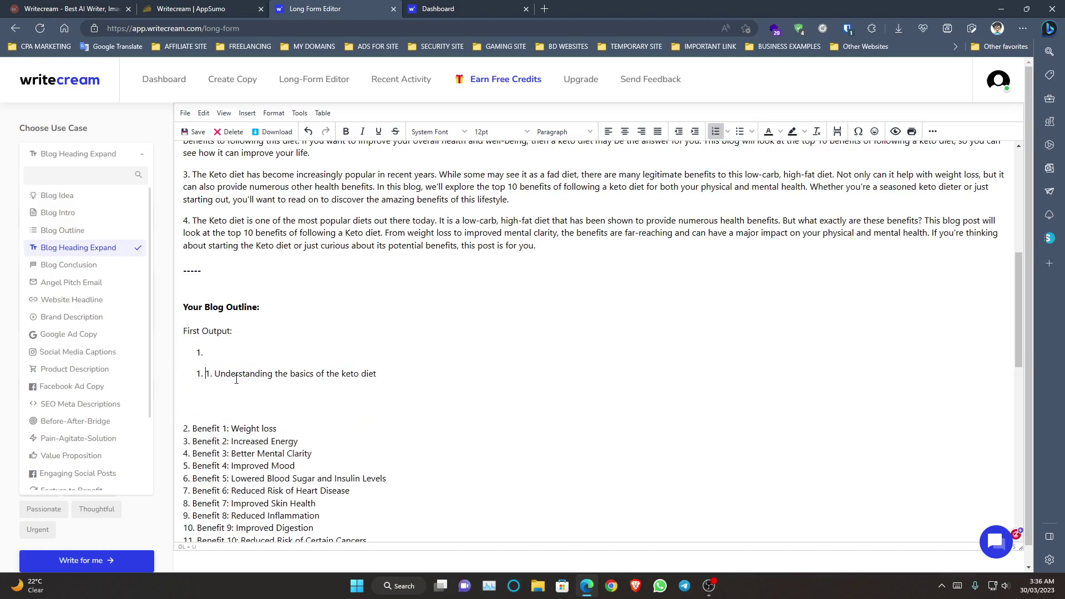
Step: Remove the stray list numbers and the blank lines around the first outline heading
key(BackSpace)
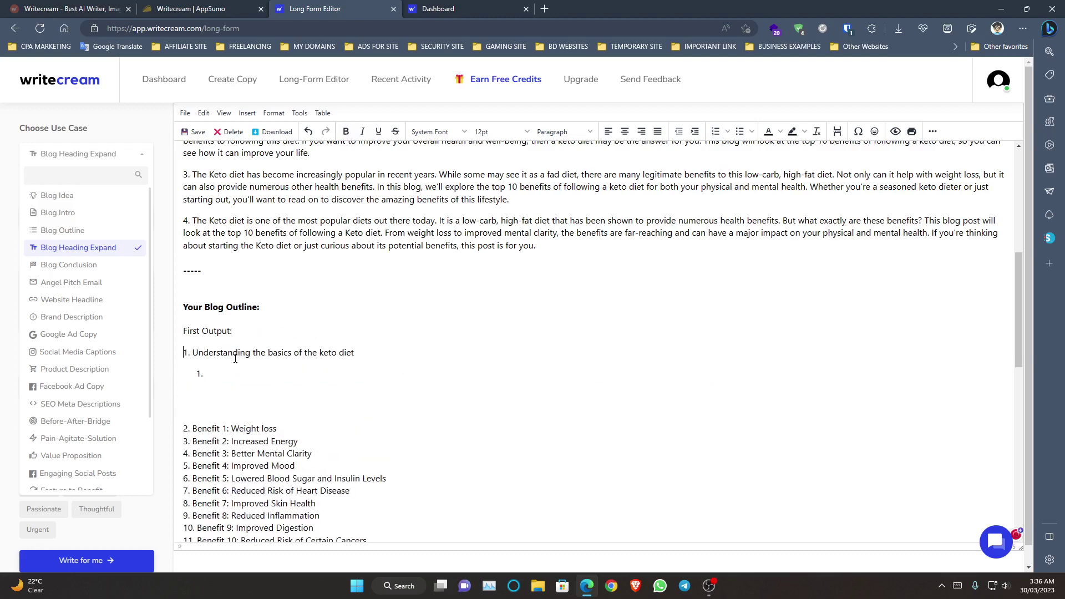
key(BackSpace)
key(Delete)
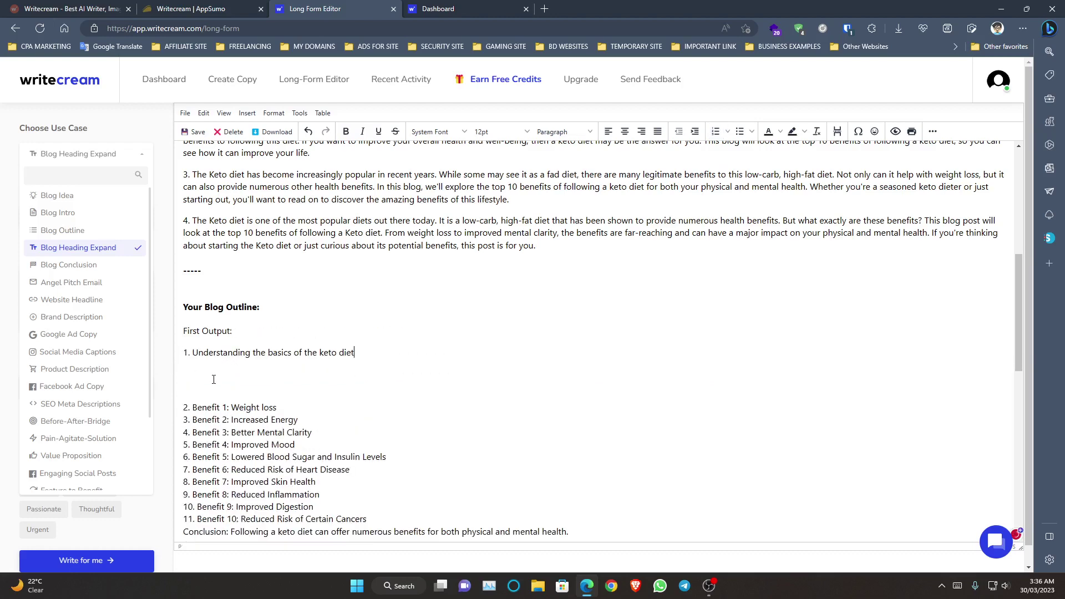
key(BackSpace)
key(BackSpace)
key(BackSpace)
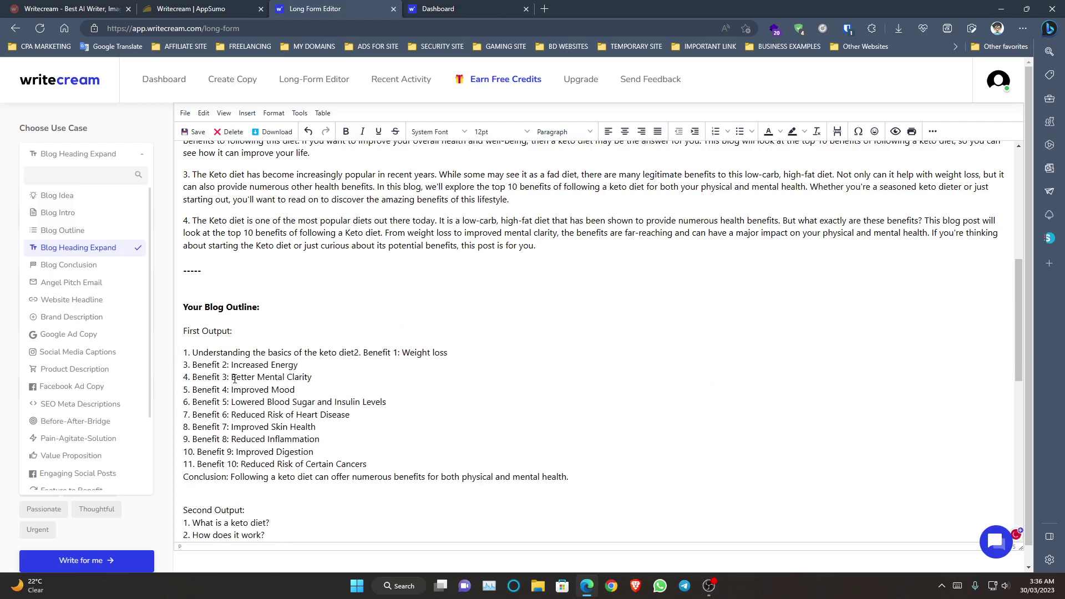
Step: Try to put "Benefit 1: Weight loss" back on its own line below the first outline heading
key(Return)
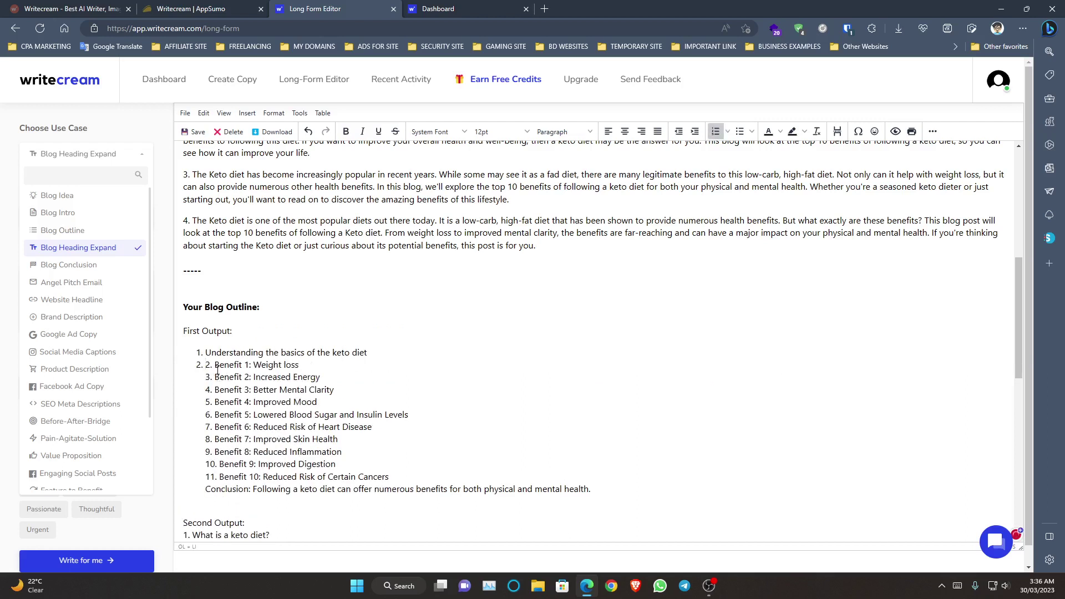
key(BackSpace)
key(Return)
key(Return)
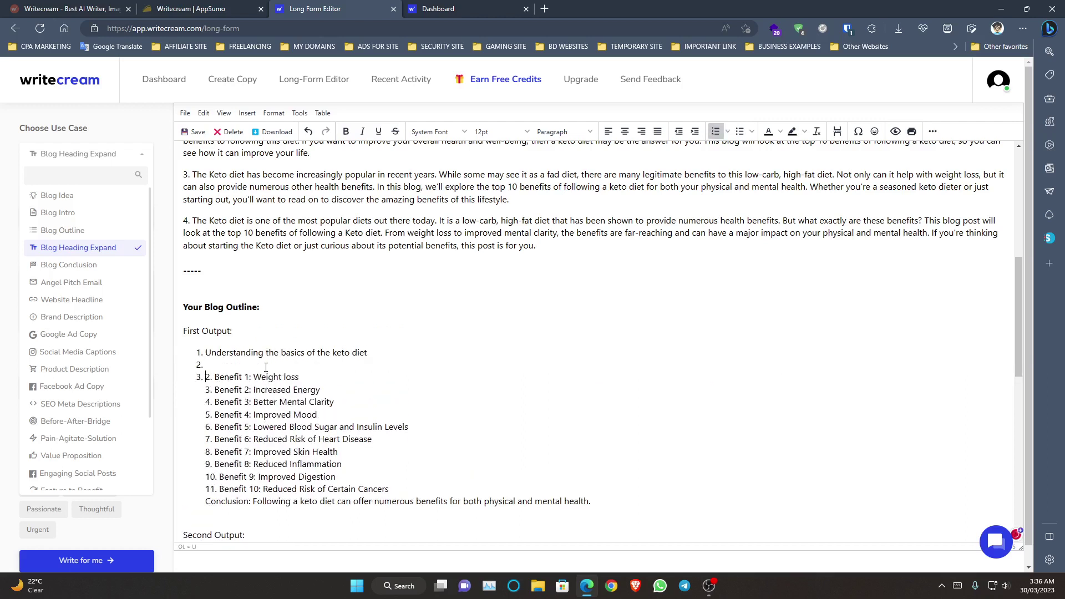
key(Delete)
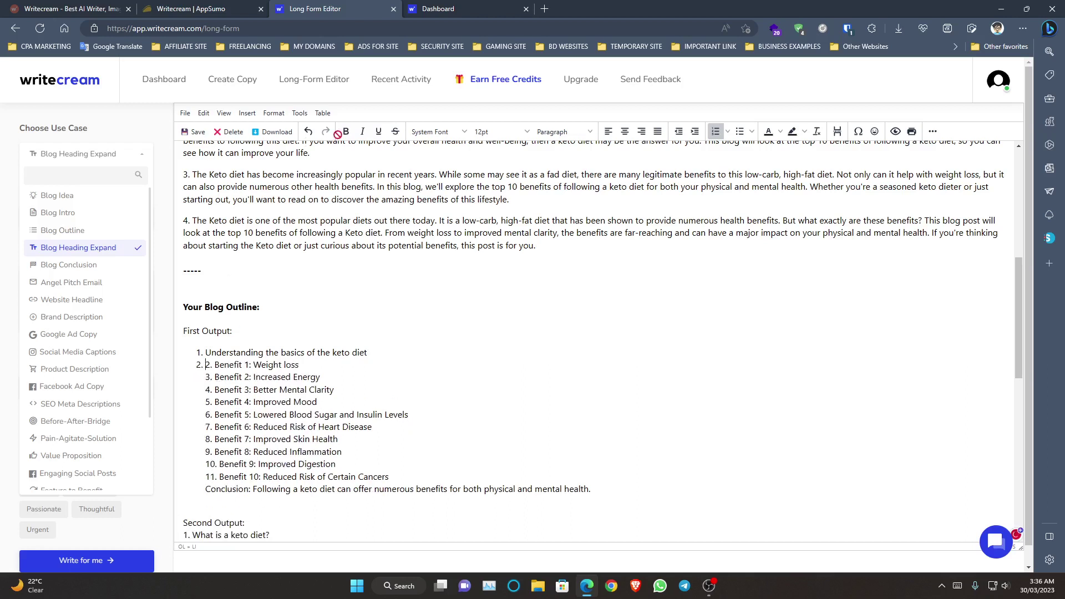
Step: Undo all the list, paste and spacing edits made in the first outline
click(309, 132)
click(310, 134)
click(309, 132)
click(310, 134)
click(311, 134)
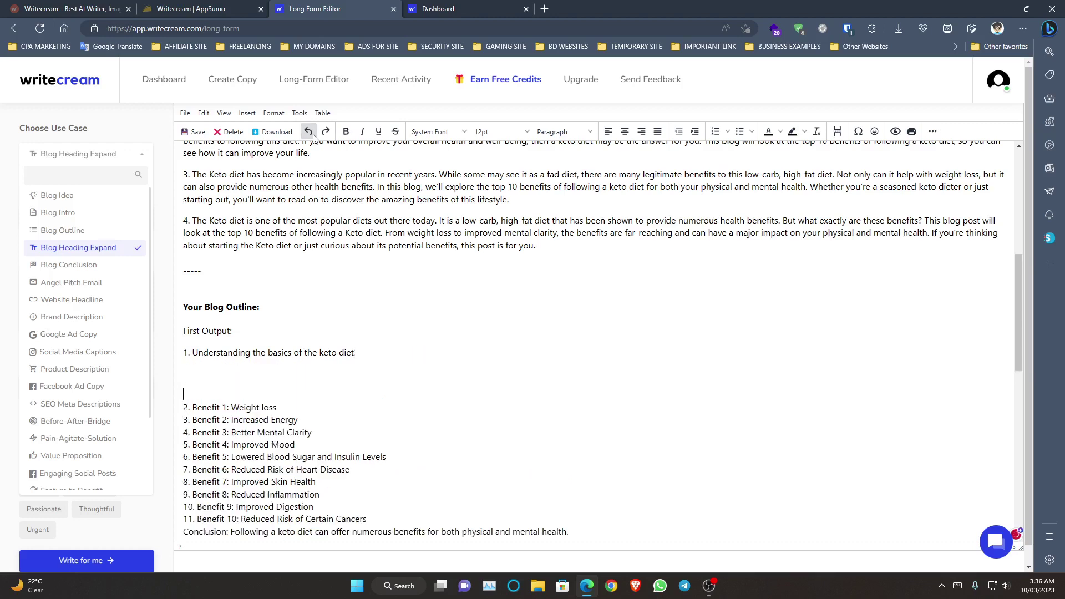
click(311, 133)
click(310, 134)
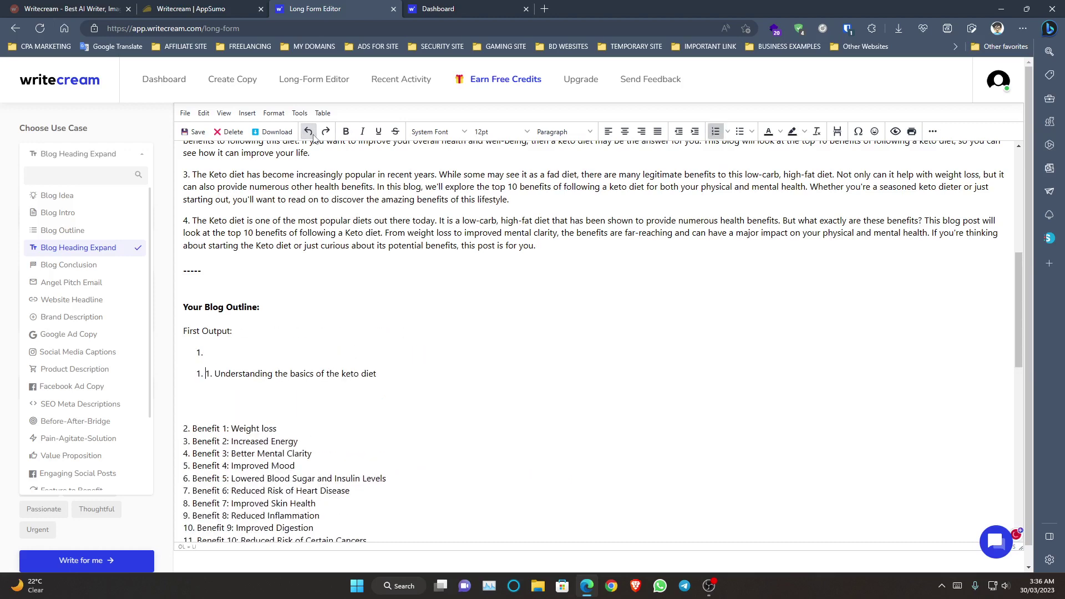
click(310, 133)
click(310, 134)
click(311, 133)
click(311, 134)
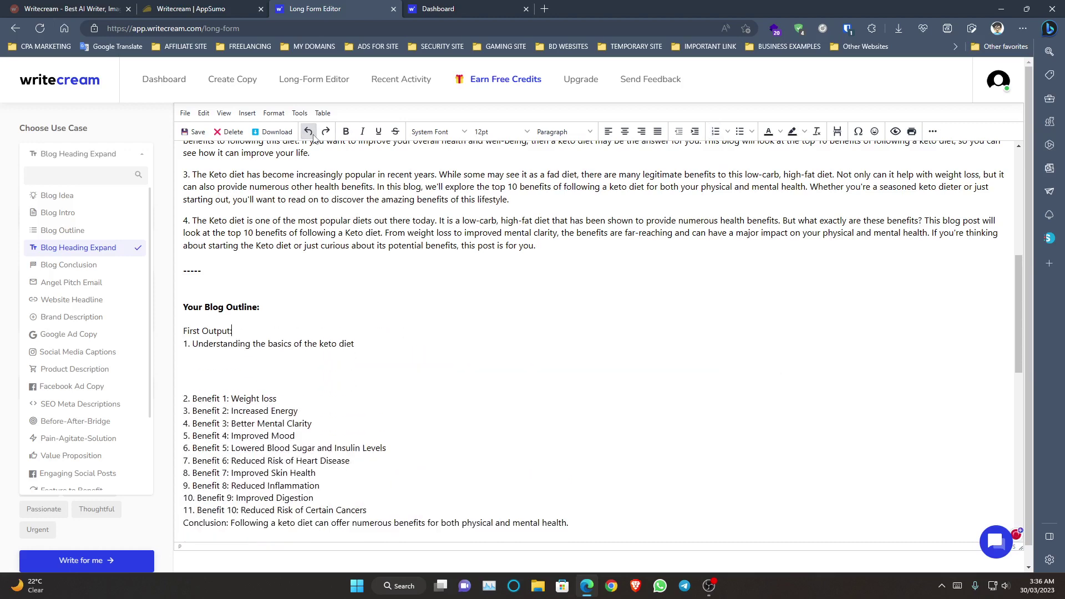
click(311, 133)
click(311, 134)
Step: Delete blog ideas 3 to 8 from "Your Blog Ideas" and put the dashed divider back on its own line
scroll(315, 279, down, 2)
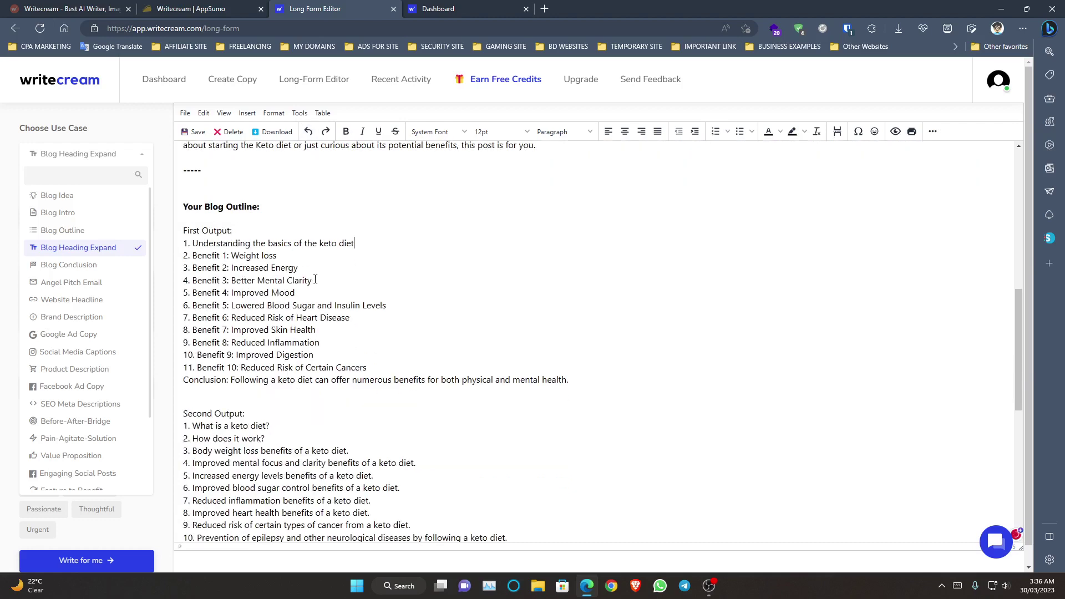
scroll(253, 350, down, 3)
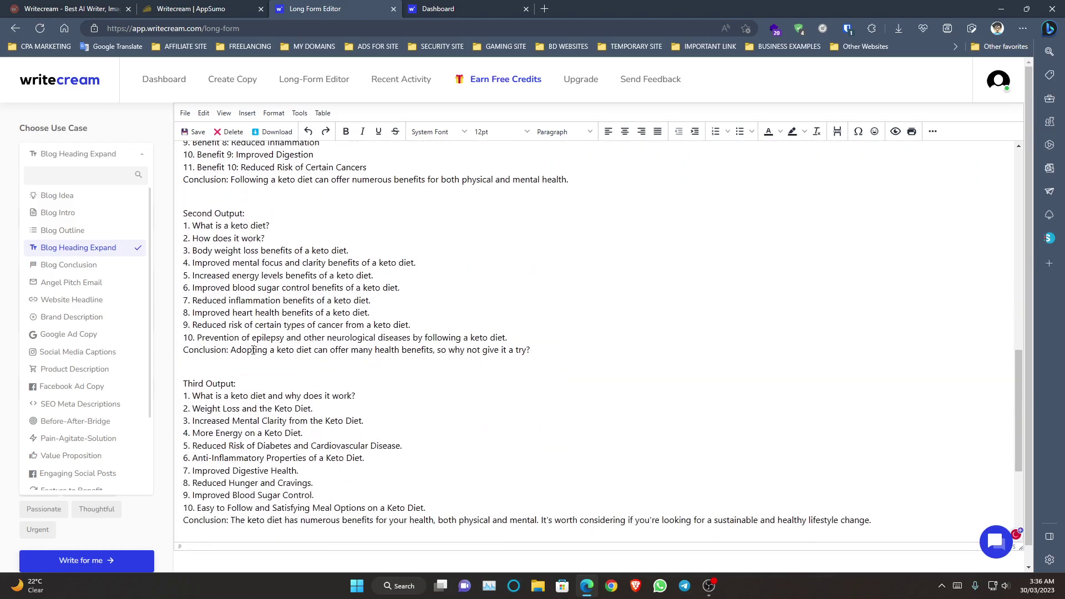
scroll(258, 344, up, 12)
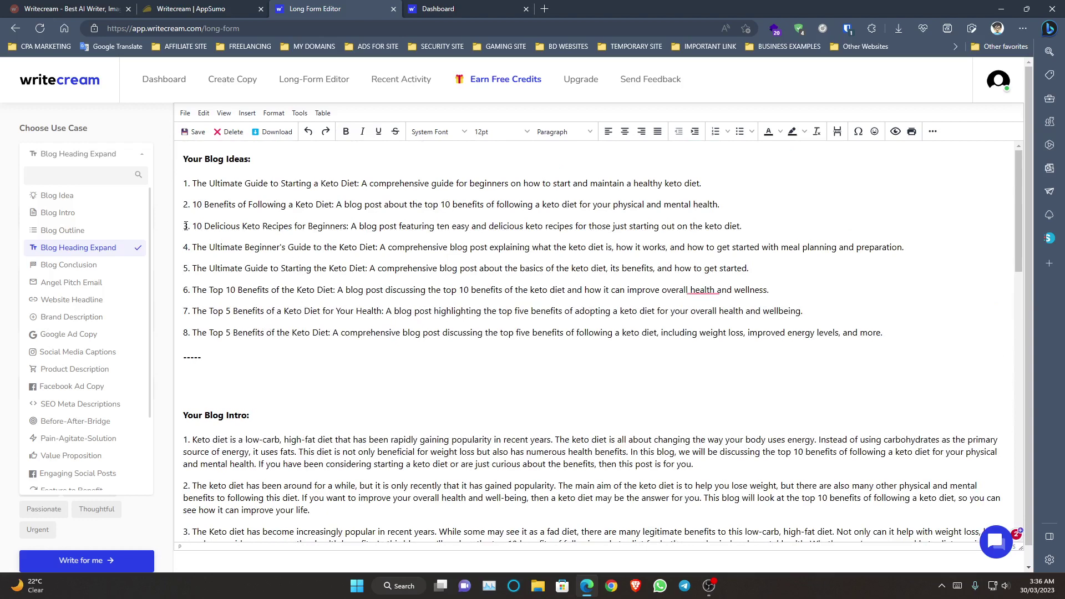
mouse_move(183, 226)
mouse_down()
mouse_move(326, 267)
mouse_move(401, 336)
mouse_move(189, 357)
mouse_up()
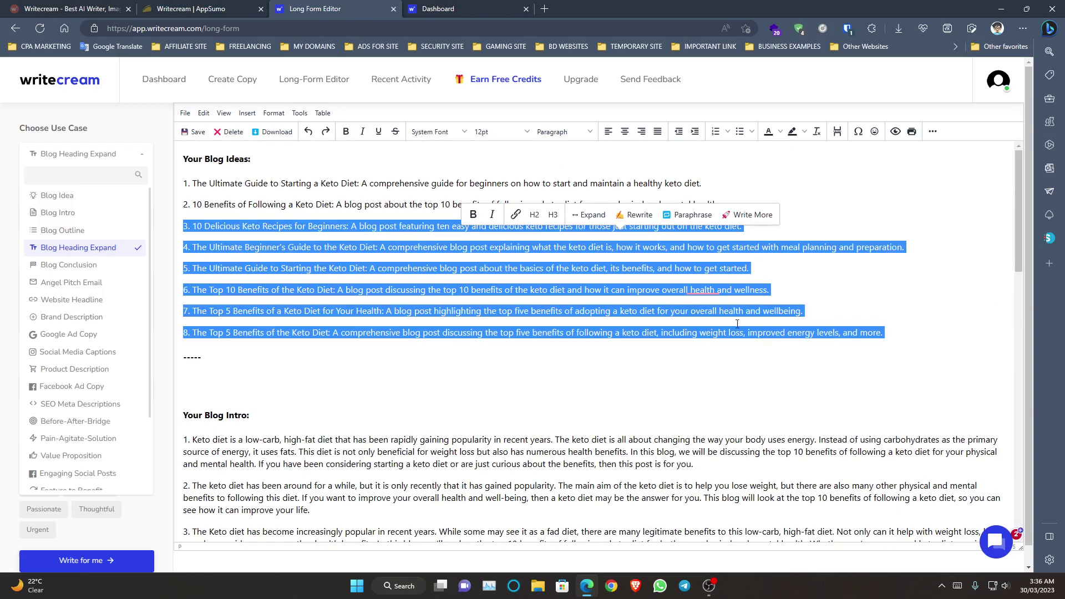
key(BackSpace)
key(BackSpace)
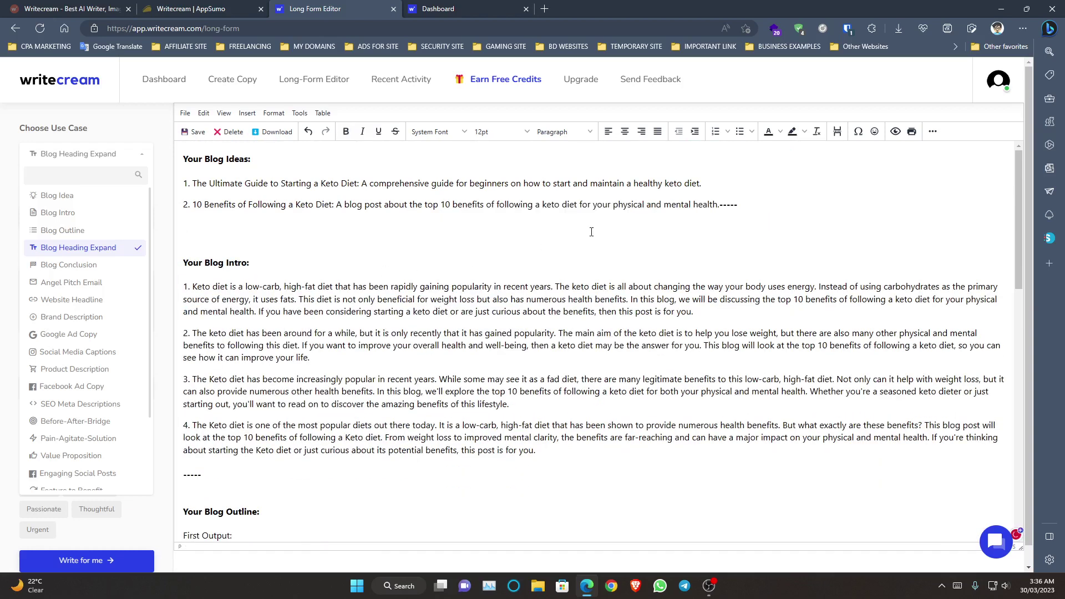
key(Return)
Step: Delete the first blog idea and remove the number in front of "10 Benefits of Following a Keto Diet"
drag(724, 189, 182, 183)
key(BackSpace)
key(BackSpace)
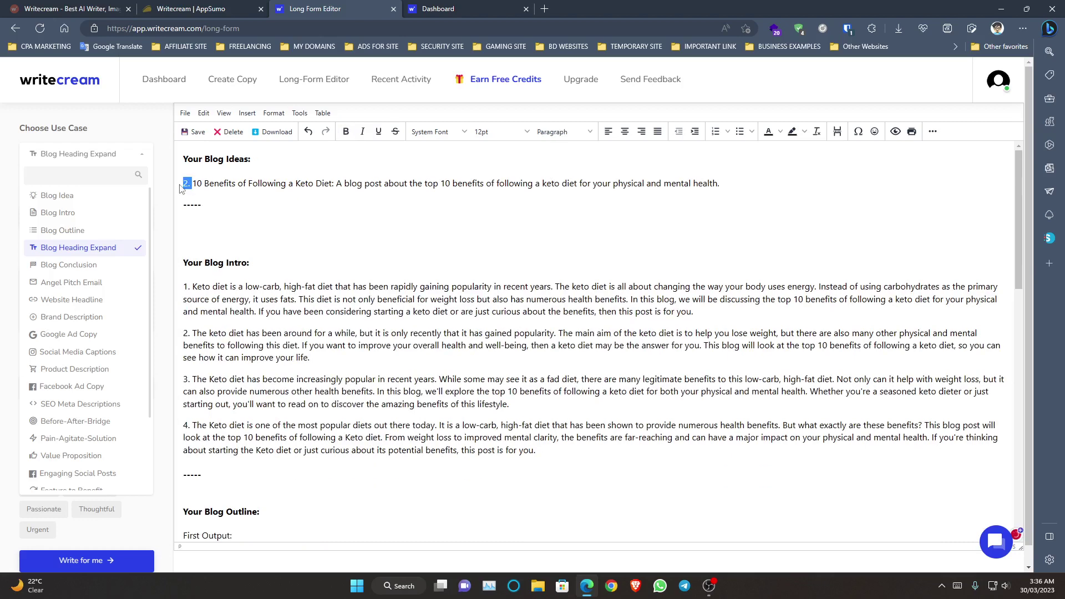
key(BackSpace)
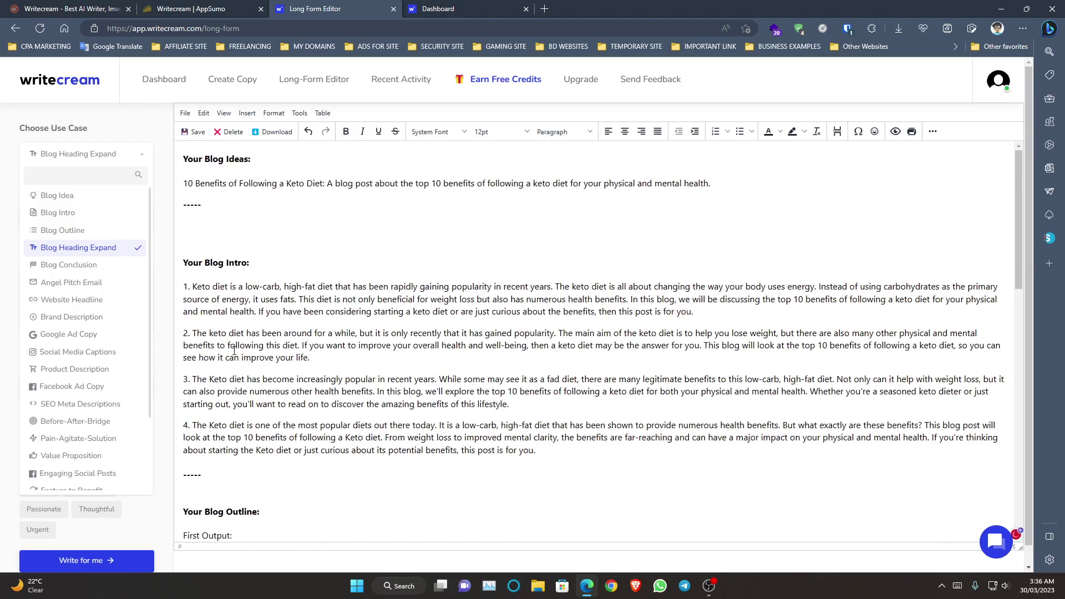
Step: Remove the extra blank lines between the first dashed divider and "Your Blog Intro"
key(BackSpace)
key(BackSpace)
key(BackSpace)
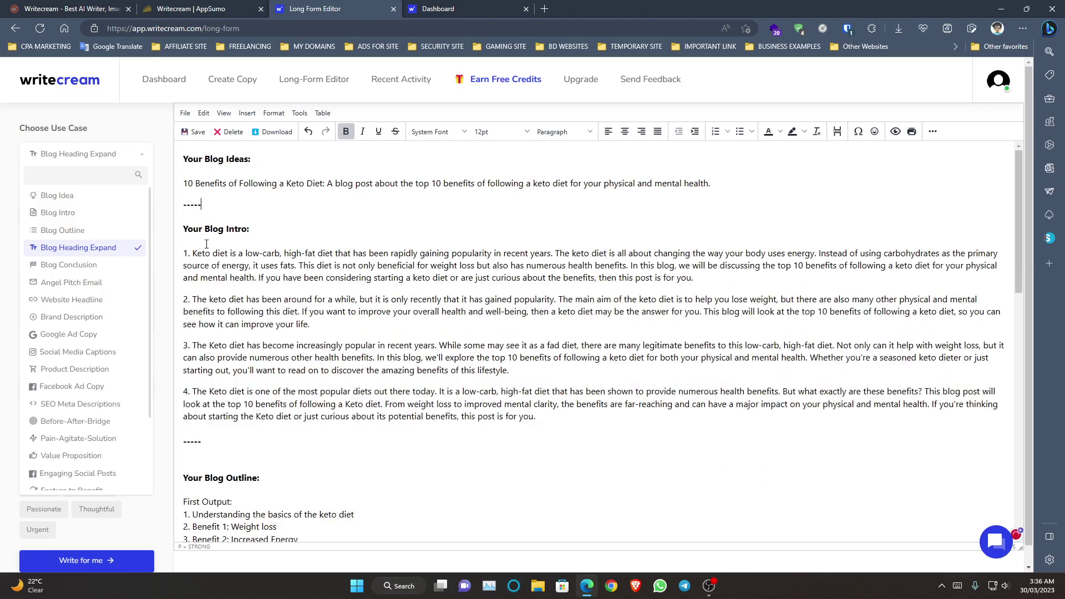
Step: Delete the second, third and fourth outputs from "Your Blog Outline", keeping only the first output and the dashed divider
scroll(227, 333, down, 7)
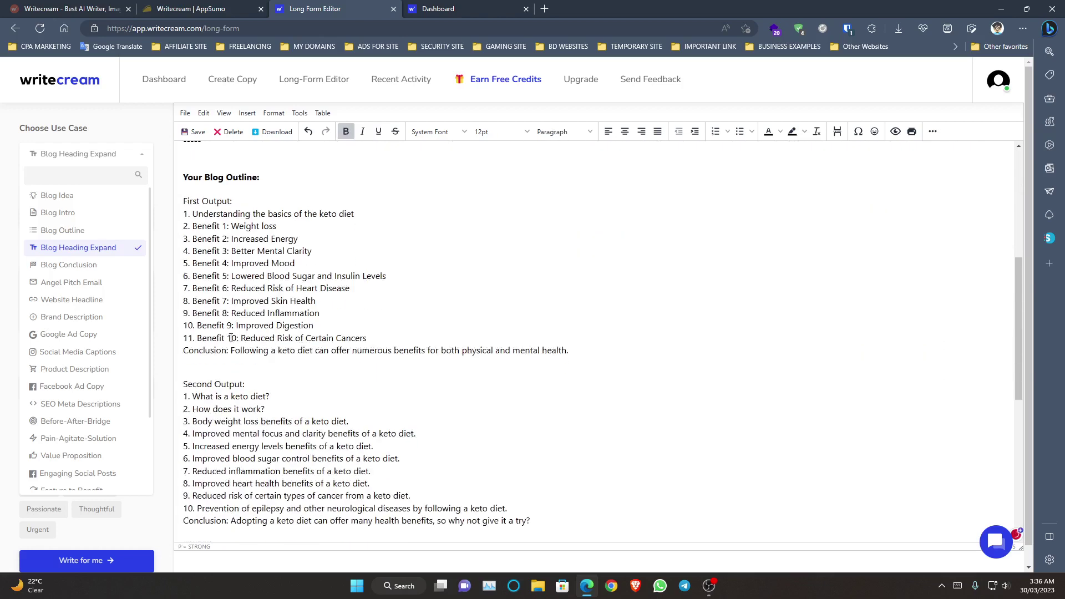
click(255, 372)
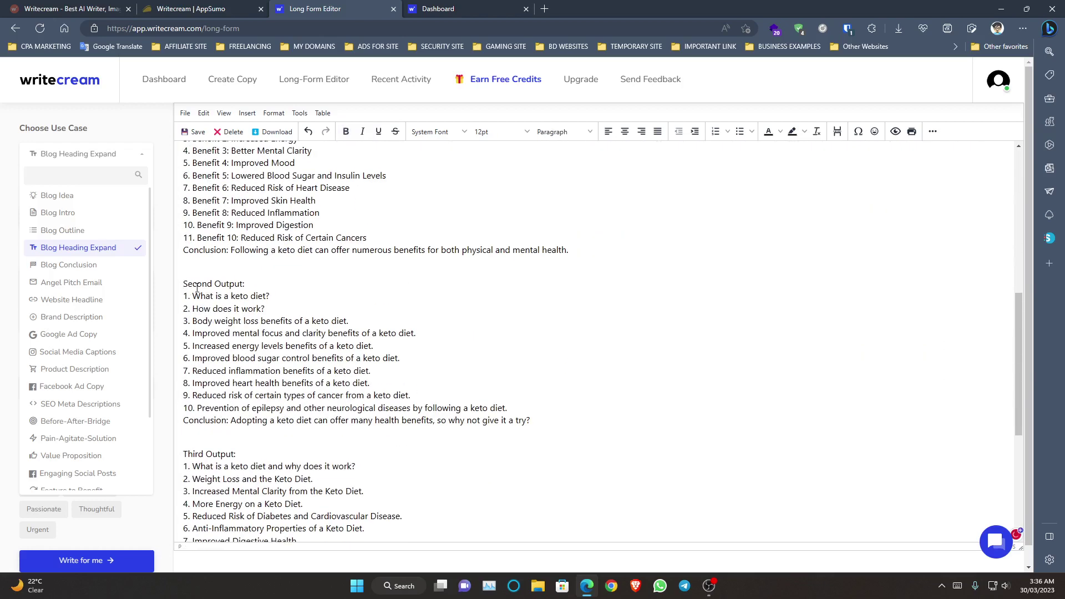
mouse_move(184, 283)
mouse_down()
mouse_move(399, 382)
mouse_move(366, 449)
mouse_move(377, 427)
mouse_move(356, 416)
mouse_move(354, 432)
mouse_move(409, 493)
mouse_move(659, 518)
mouse_up()
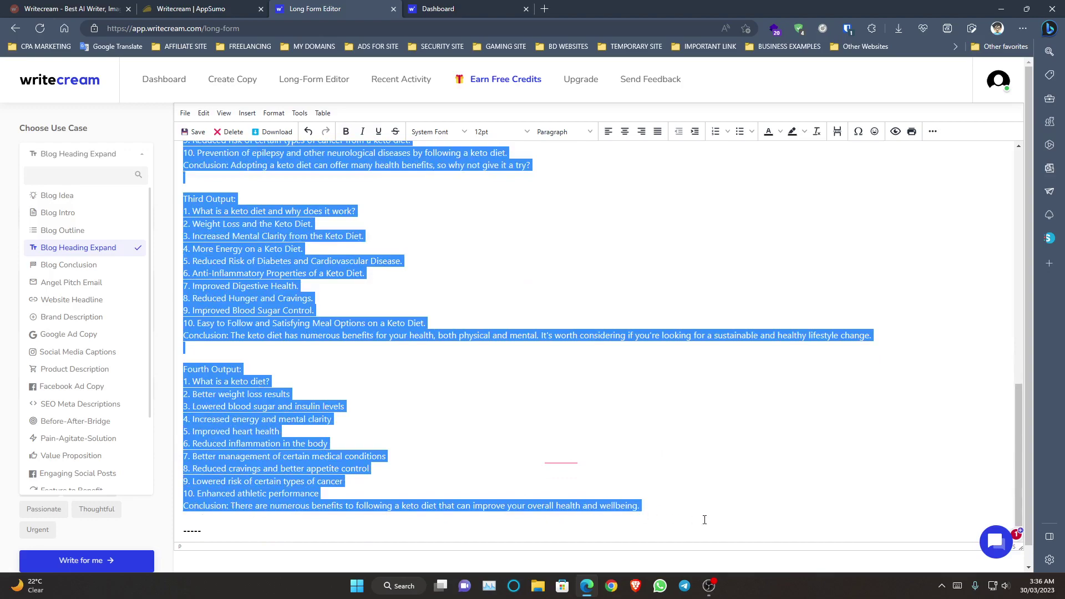
scroll(472, 431, up, 7)
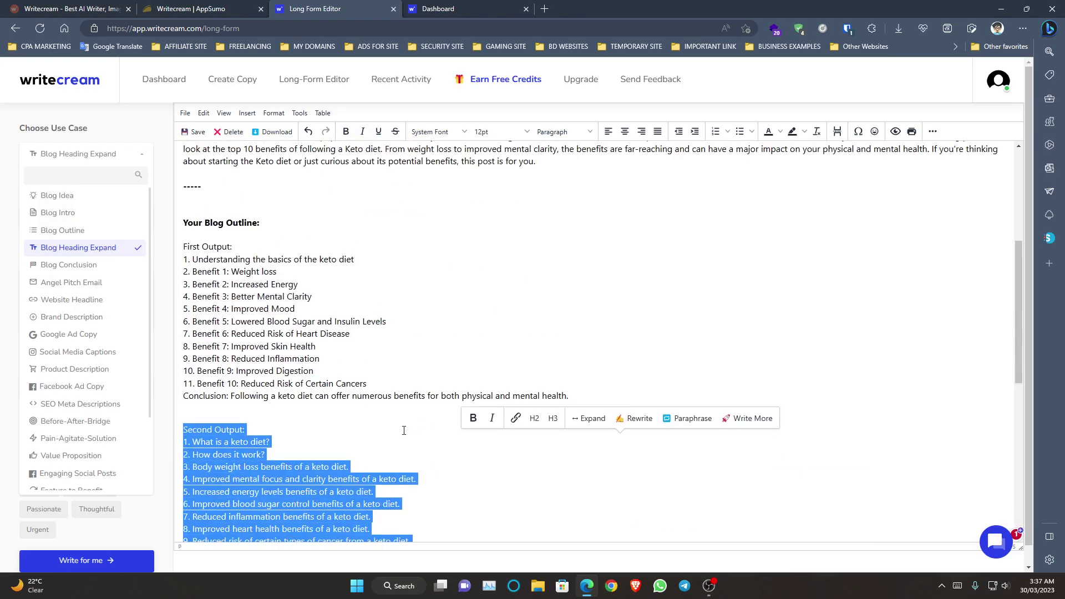
scroll(330, 450, down, 7)
scroll(314, 388, up, 11)
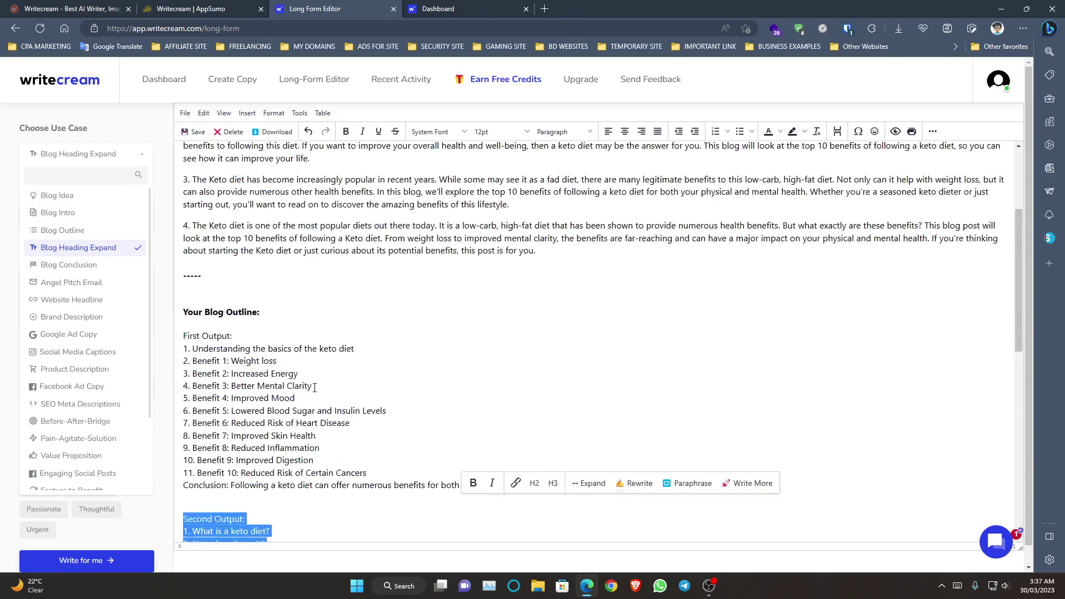
scroll(315, 387, down, 3)
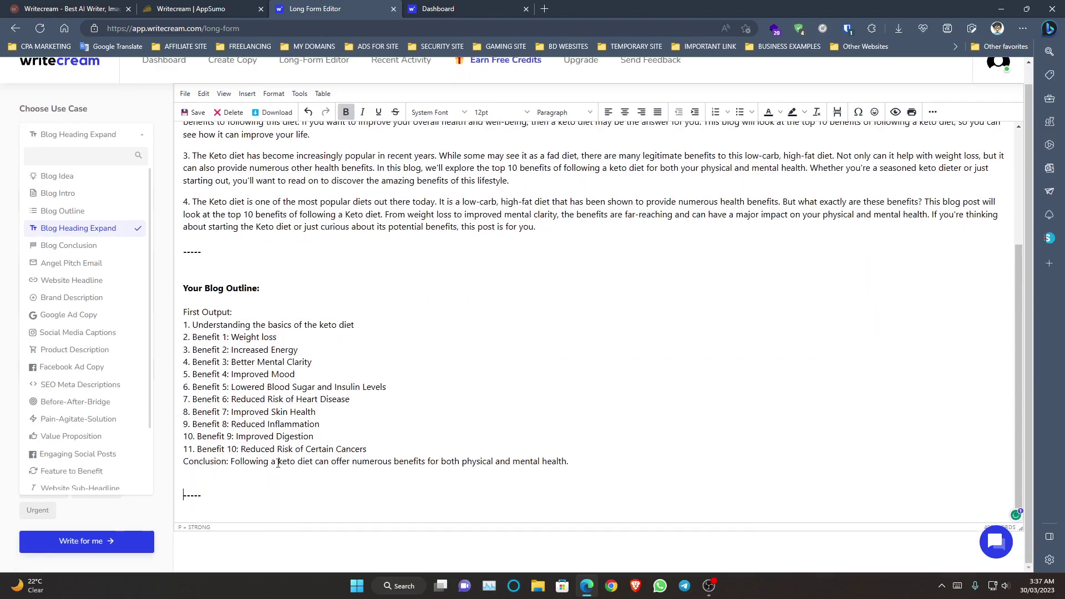
Step: Copy the whole first output of the blog outline, including its conclusion, and paste it below the last dashed divider
scroll(283, 350, up, 3)
scroll(283, 350, down, 2)
scroll(313, 209, up, 2)
scroll(314, 209, down, 3)
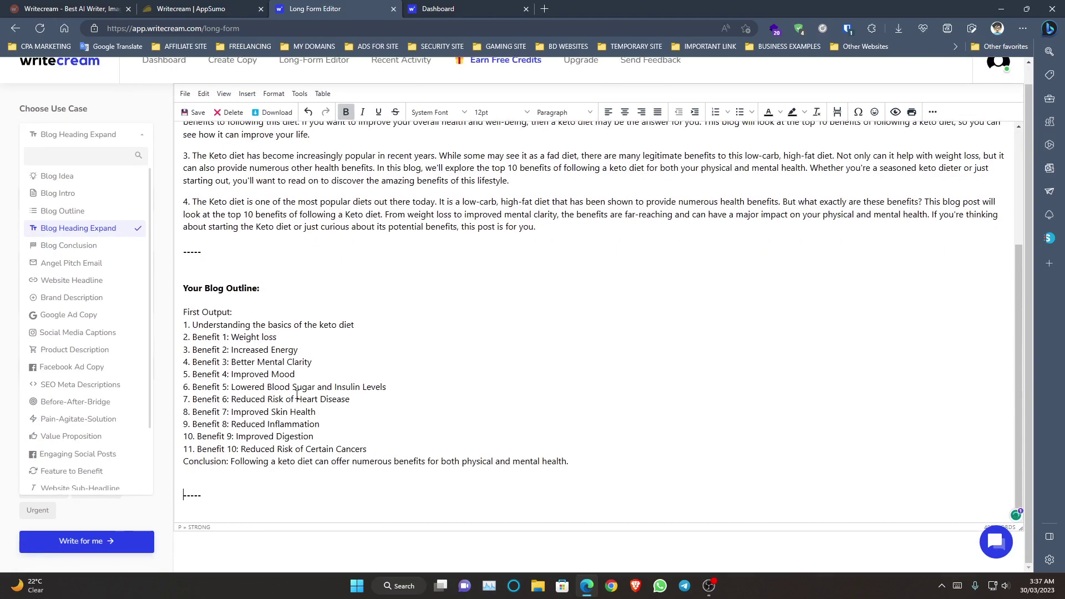
click(370, 439)
click(615, 461)
drag(615, 461, 146, 308)
key(ctrl+c)
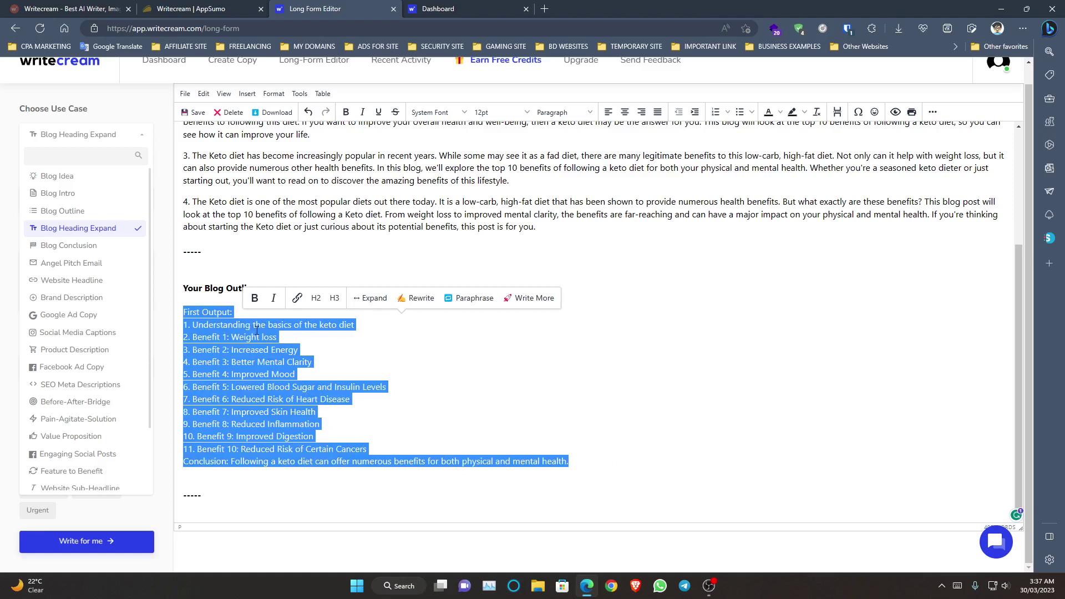
click(238, 508)
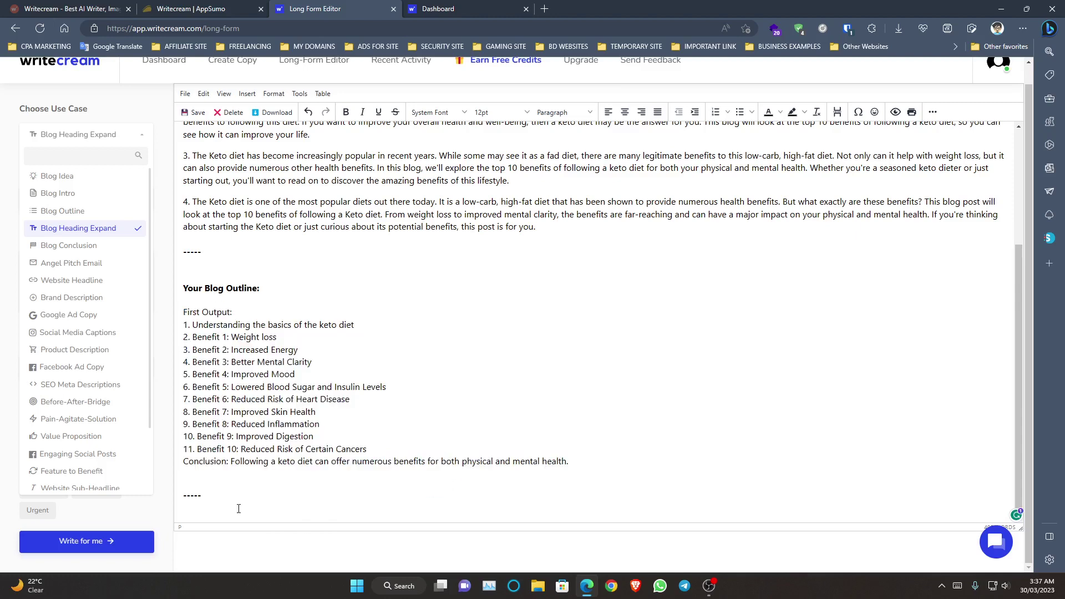
key(ctrl+v)
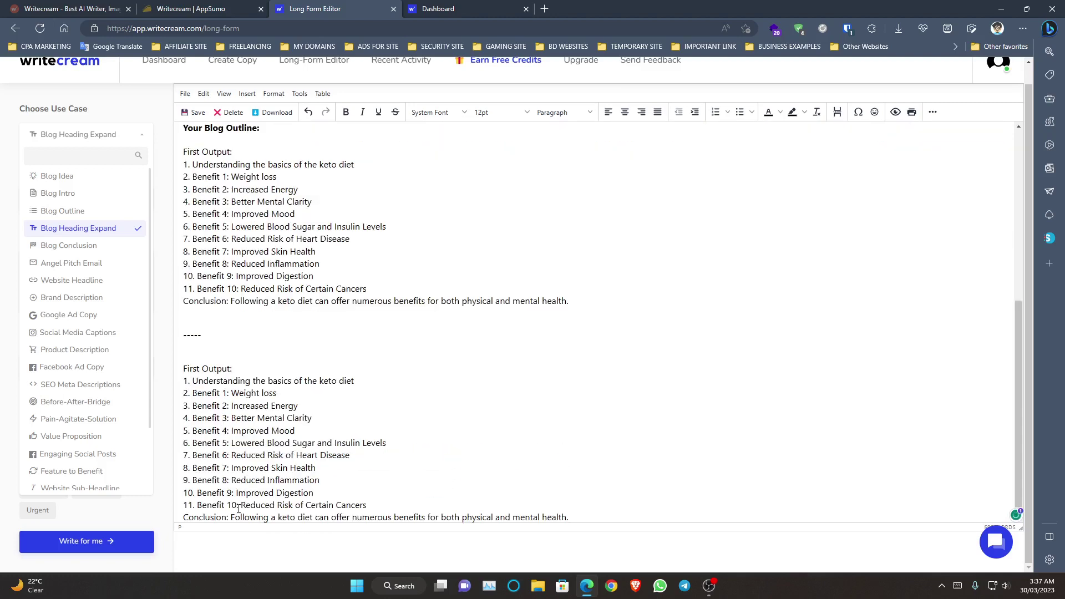
Step: Expand "Understanding the basics of the keto diet" and "Benefit 1: Weight loss" into paragraphs in the pasted outline copy
scroll(266, 337, down, 1)
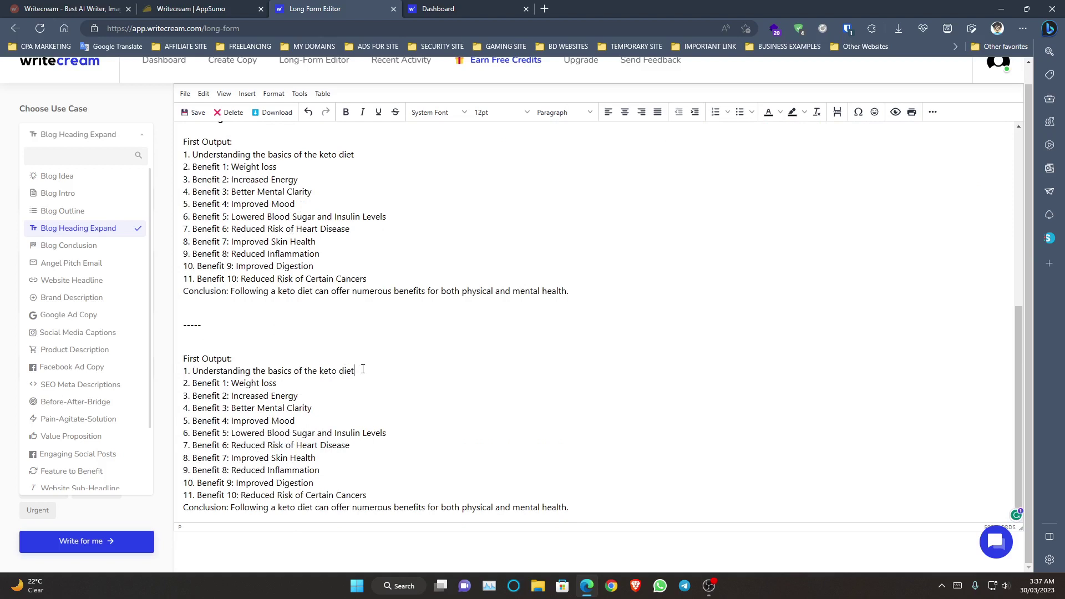
drag(363, 369, 192, 371)
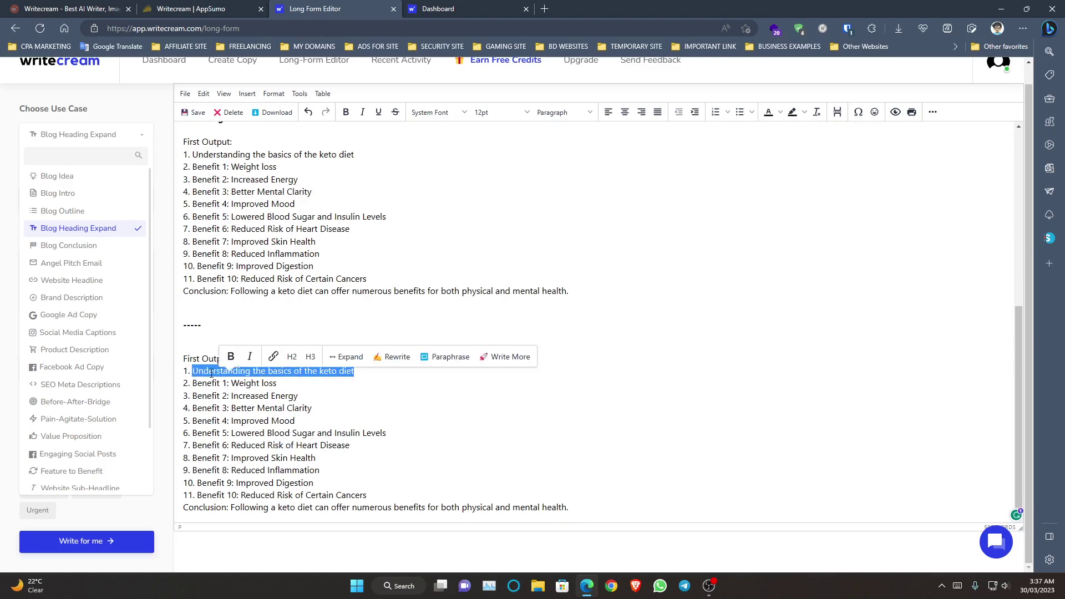
click(351, 357)
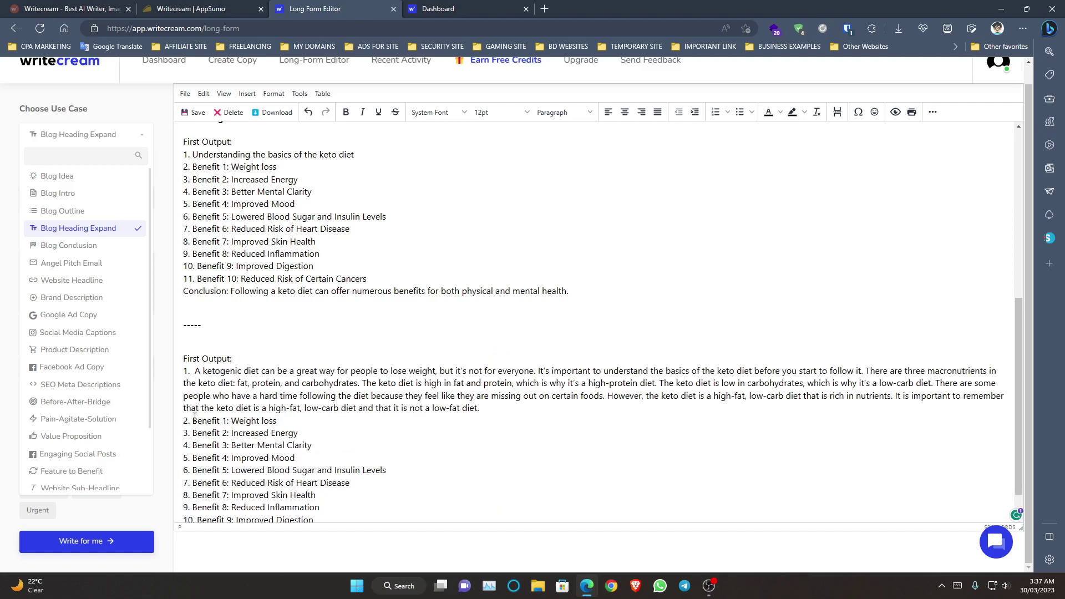
drag(192, 421, 276, 421)
click(346, 406)
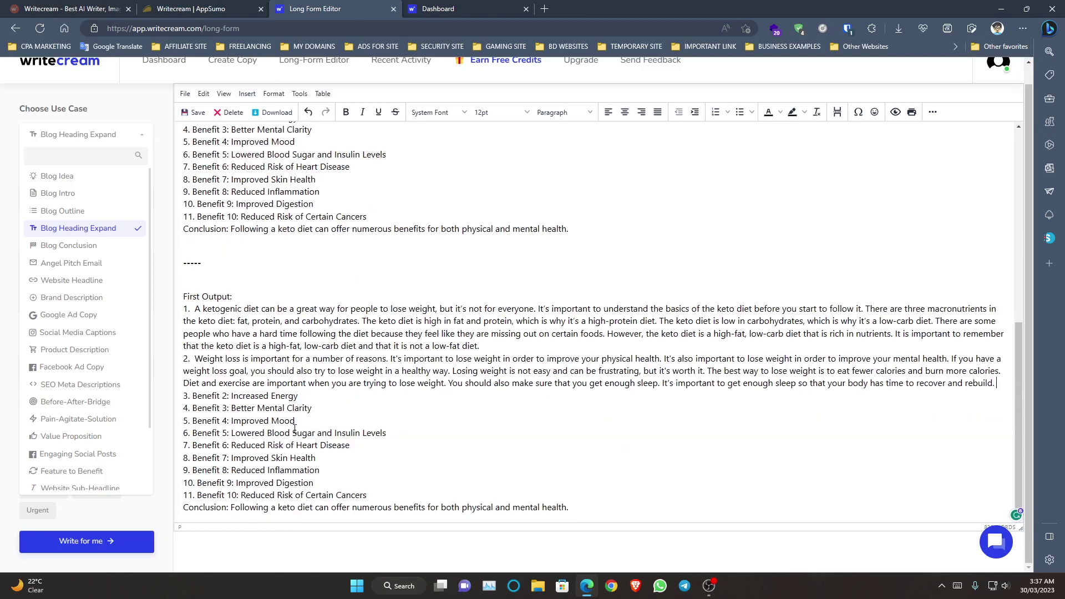
Step: Close the use case list and expand "Increased Energy", "Better Mental Clarity" and "Improved Mood" in the pasted outline
scroll(62, 291, up, 1)
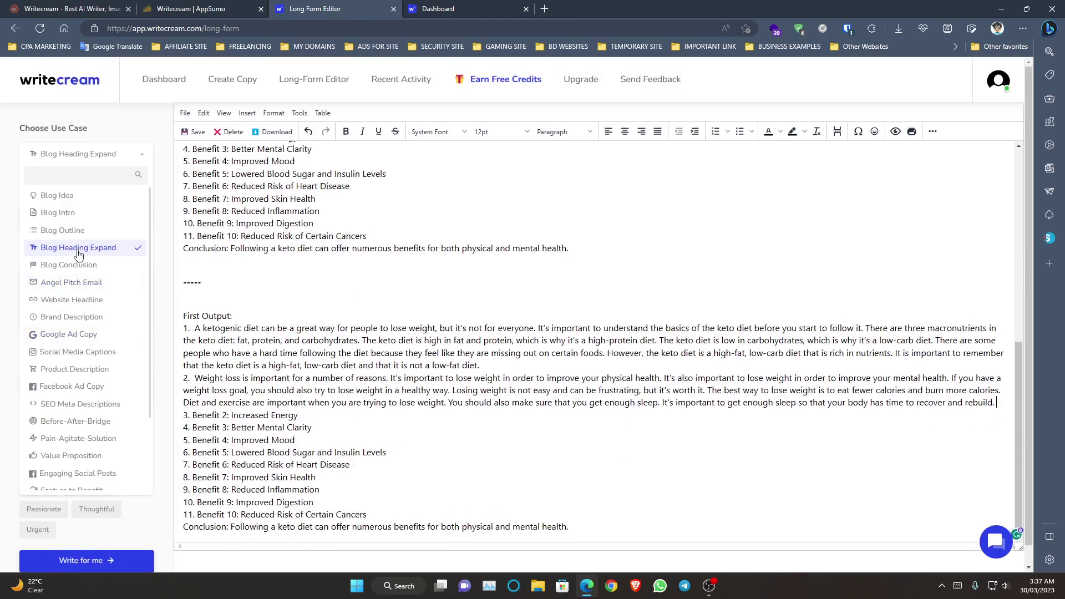
click(16, 241)
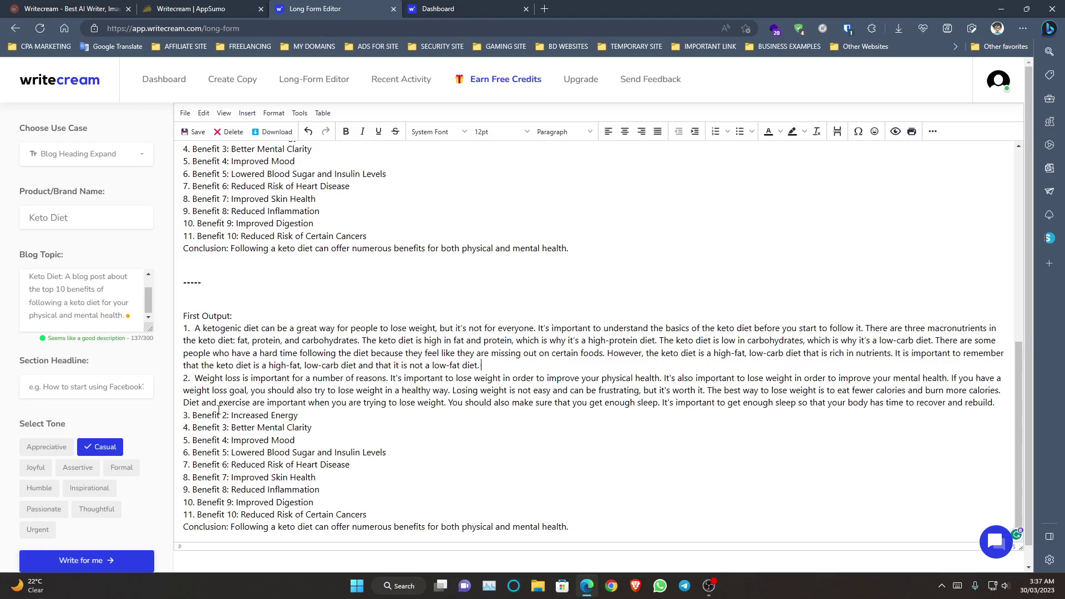
drag(192, 416, 298, 415)
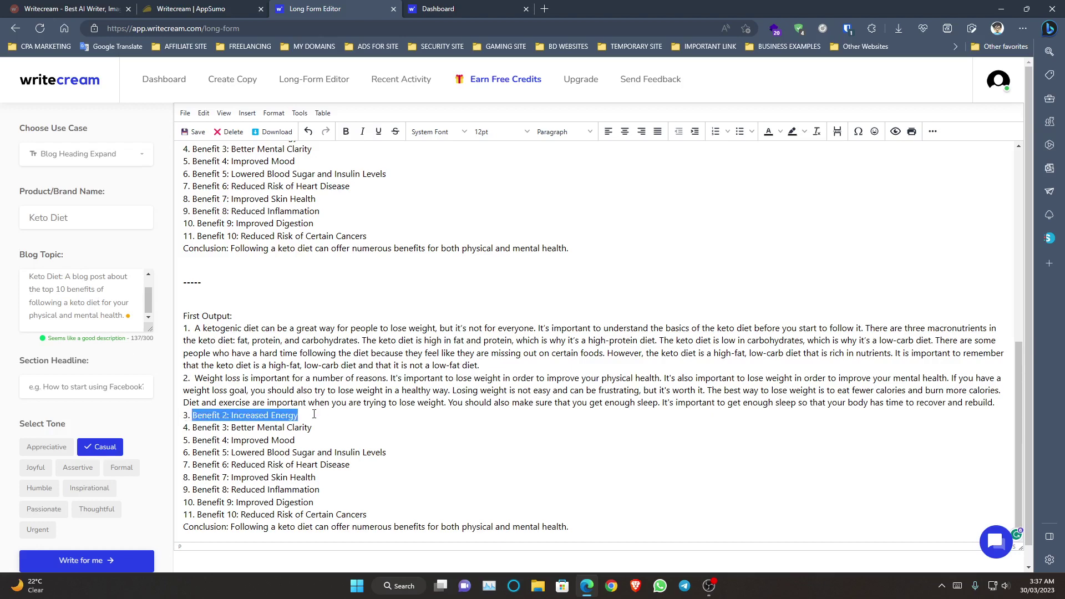
click(345, 403)
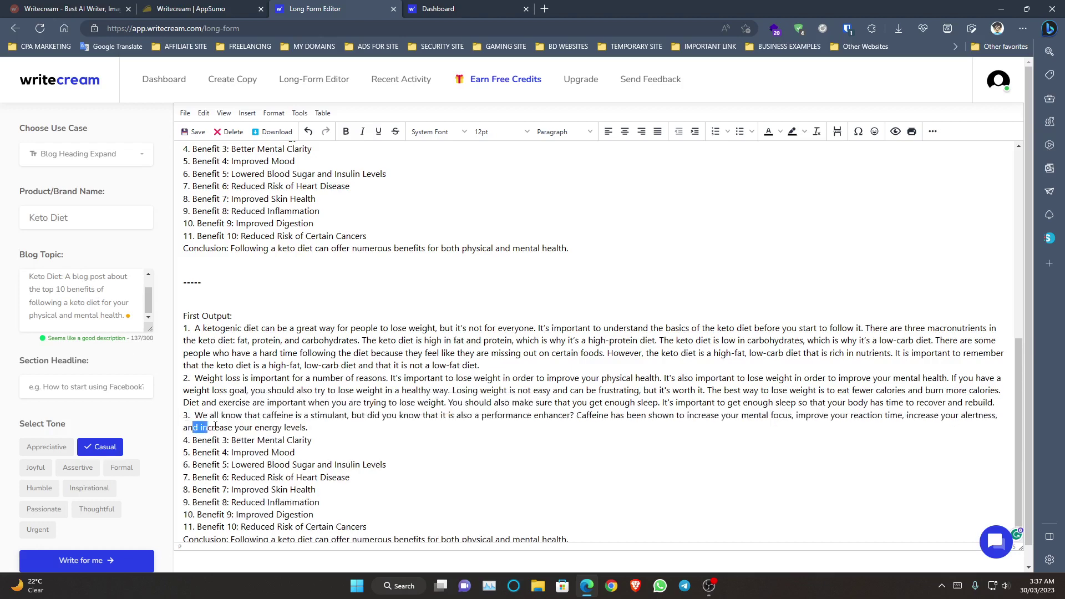
drag(192, 440, 312, 441)
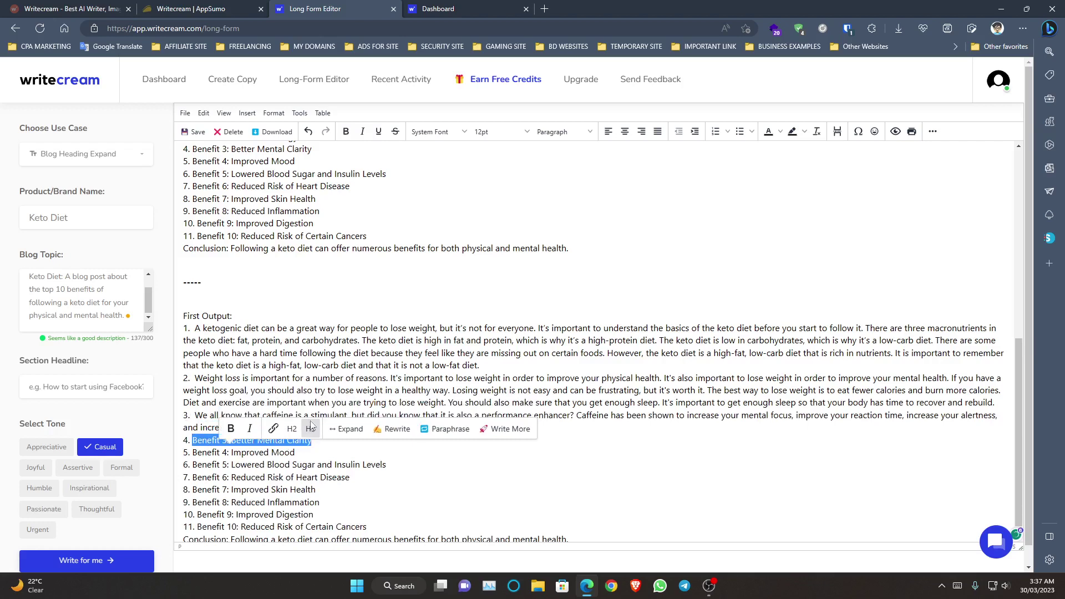
click(347, 428)
drag(194, 453, 317, 457)
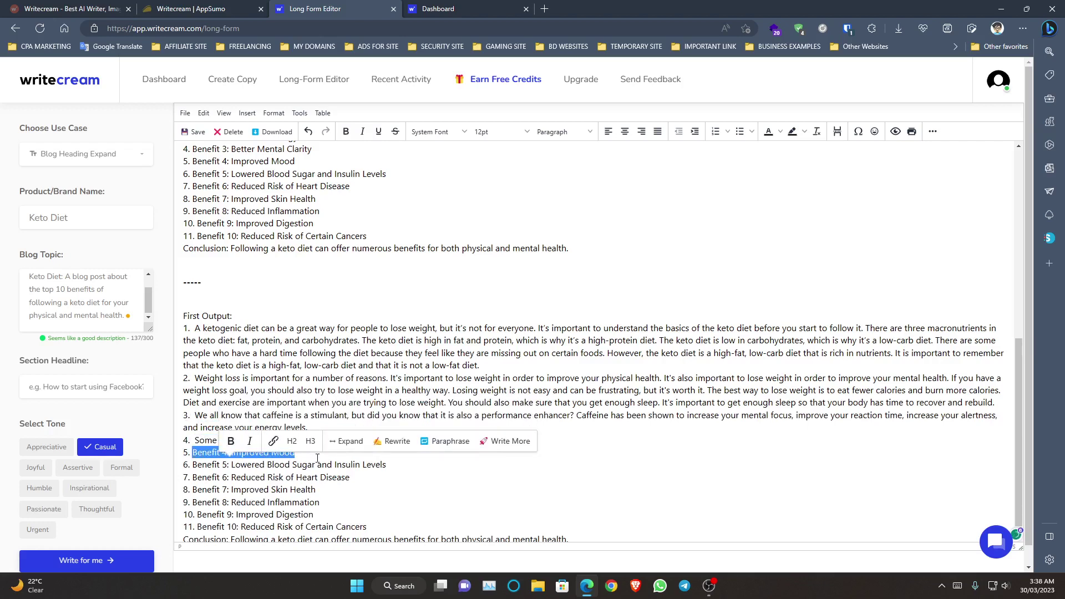
click(357, 445)
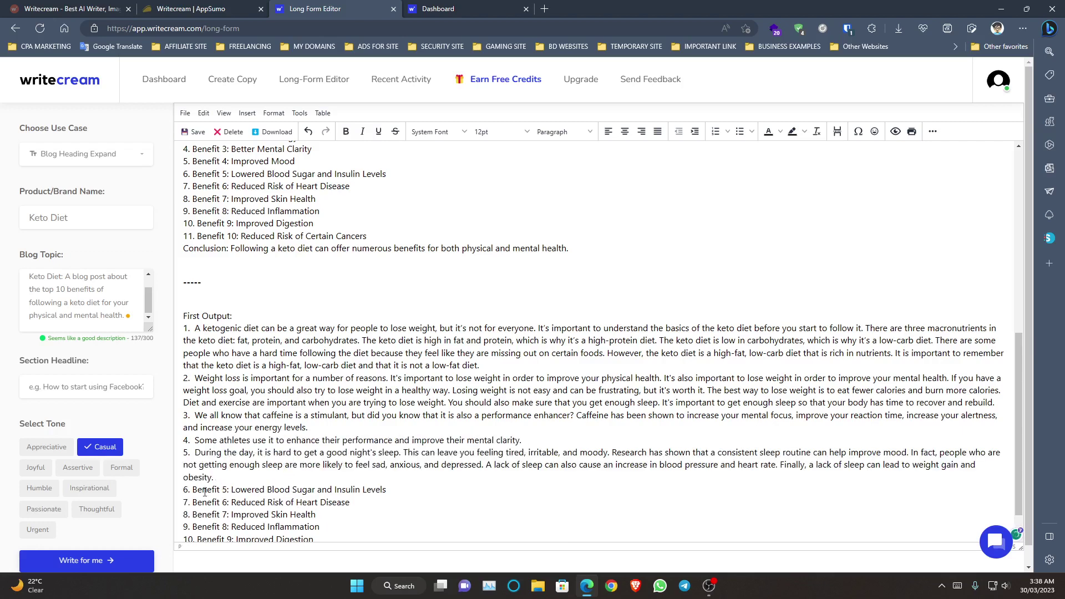
Step: Expand "Benefit 5: Lowered Blood Sugar and Insulin Levels" and "Benefit 6: Reduced Risk of Heart Disease" in the pasted outline
drag(205, 492, 271, 492)
click(299, 488)
scroll(314, 477, down, 1)
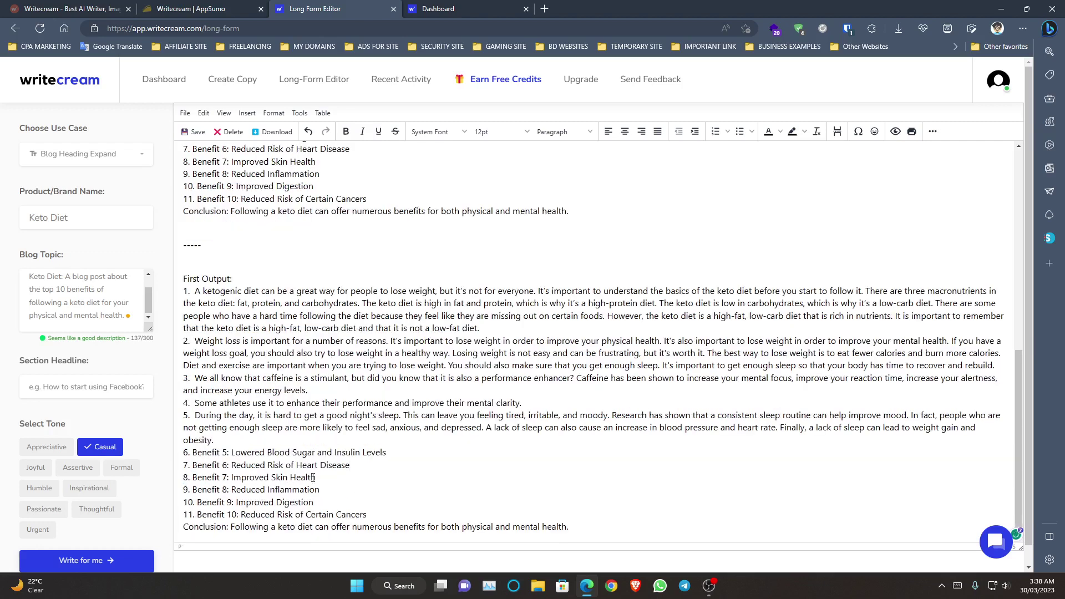
drag(232, 453, 386, 453)
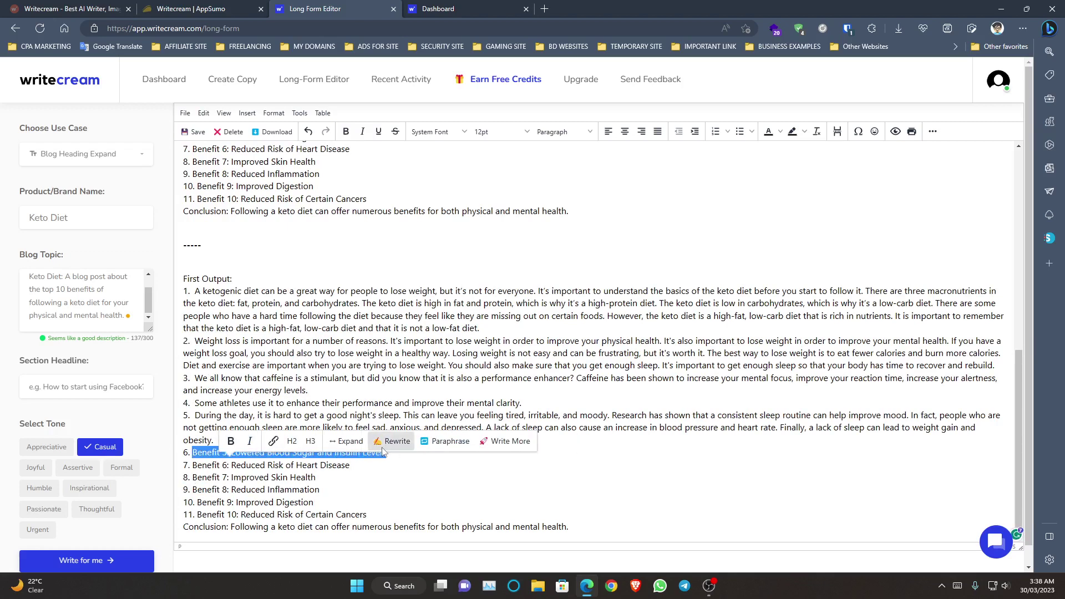
click(340, 442)
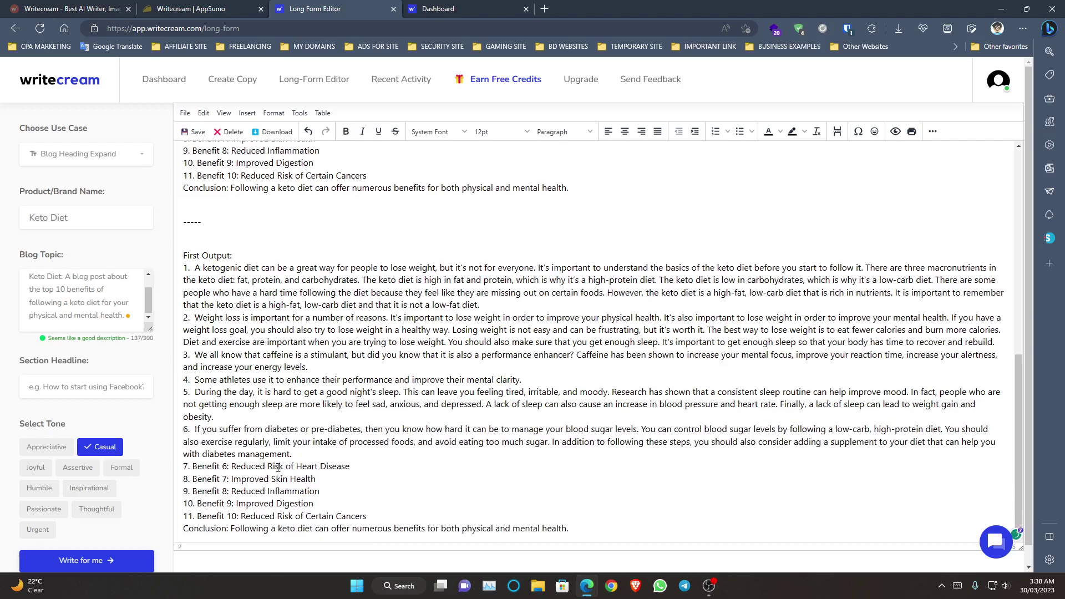
drag(192, 464, 349, 465)
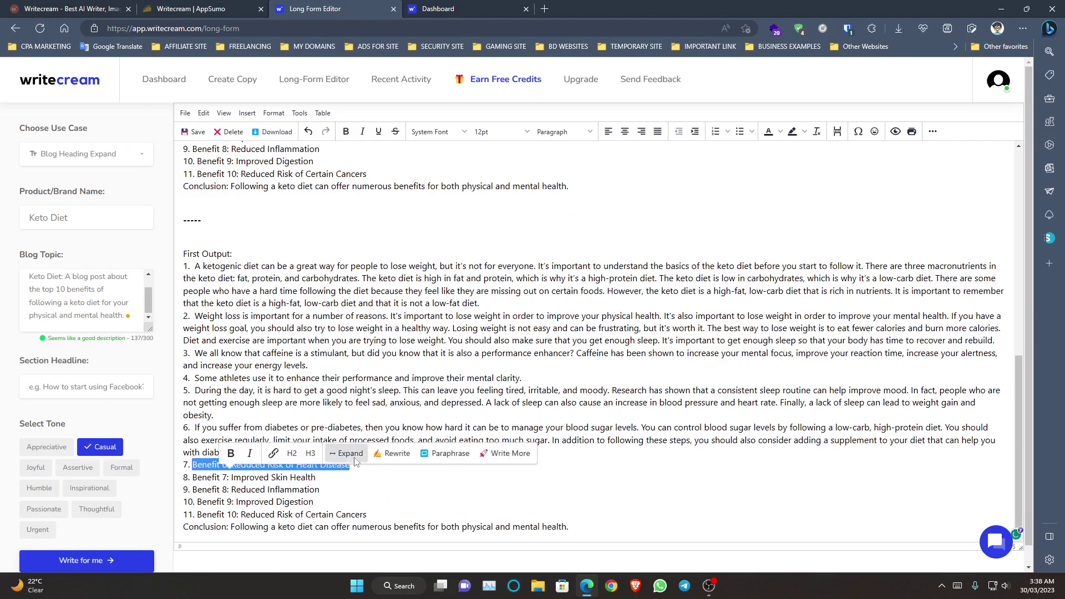
click(345, 453)
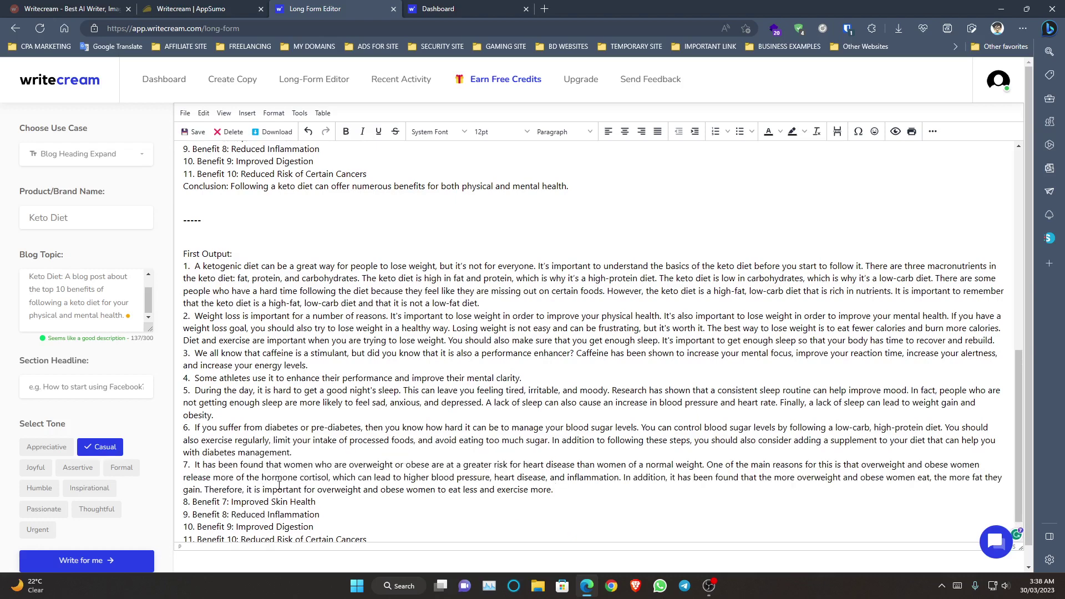
Step: Expand "Benefit 7: Improved Skin Health" and run Expand on "Benefit 8: Reduced Inflammation" in the pasted outline
scroll(279, 485, down, 1)
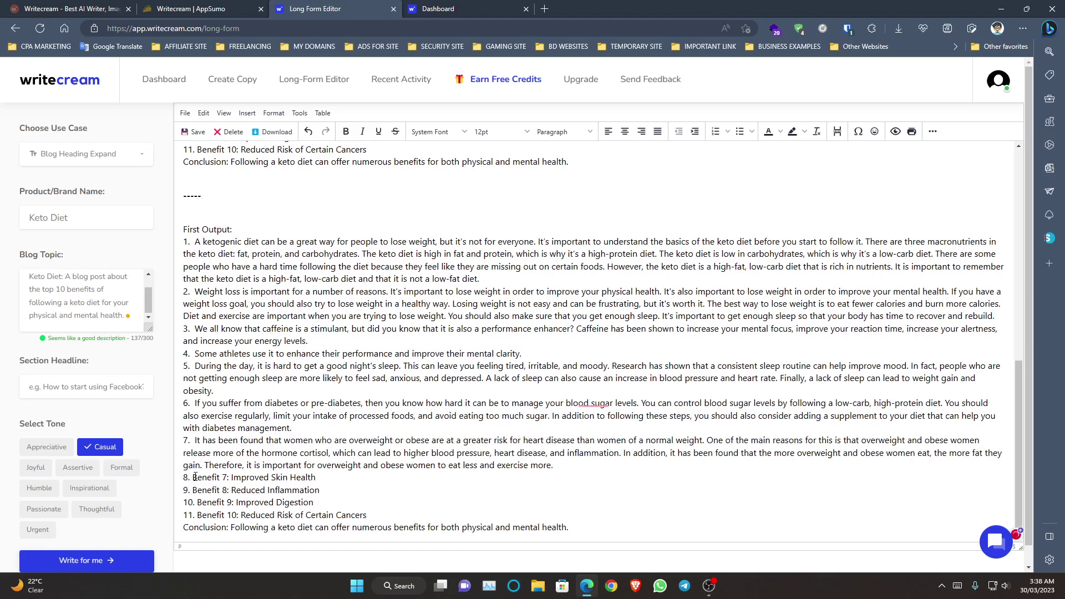
drag(193, 477, 316, 478)
click(345, 466)
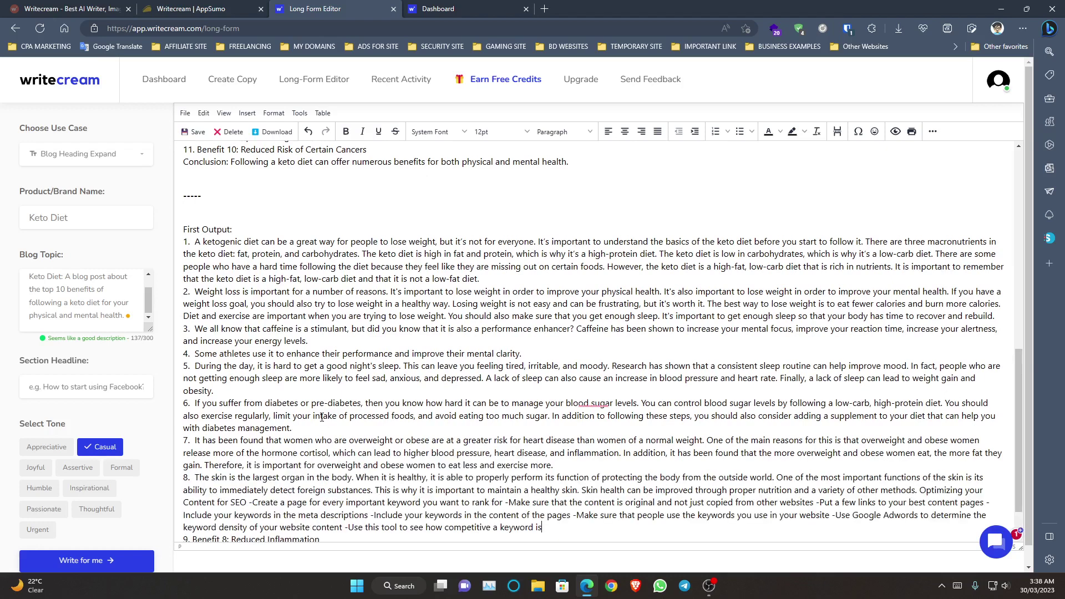
drag(193, 489, 319, 489)
click(346, 478)
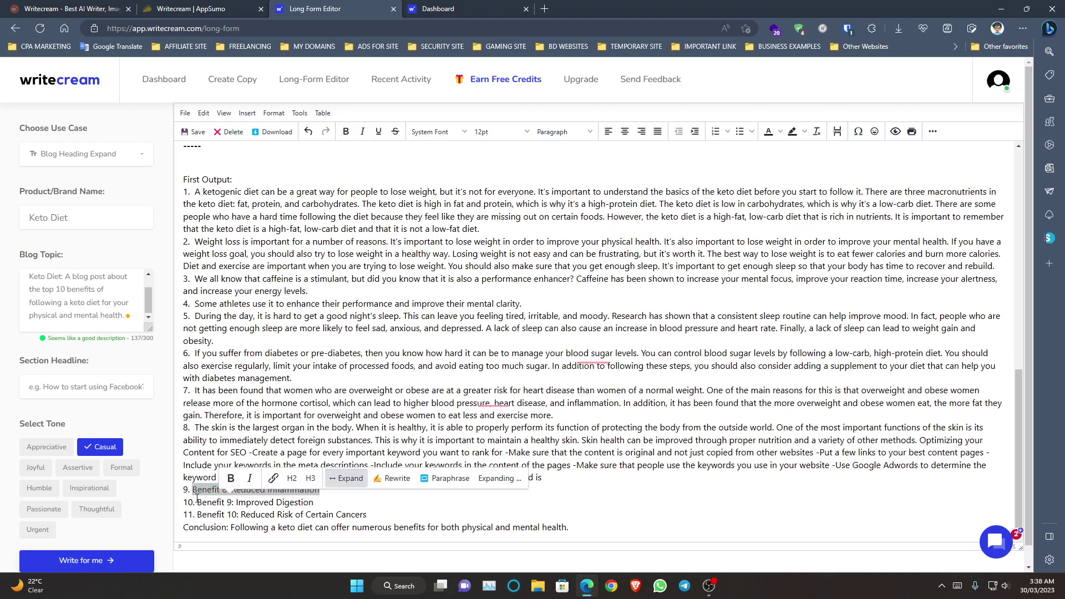
Step: Clear the stray selection in item 10 and run Expand again on "Benefit 8: Reduced Inflammation" in item 9
scroll(232, 474, down, 1)
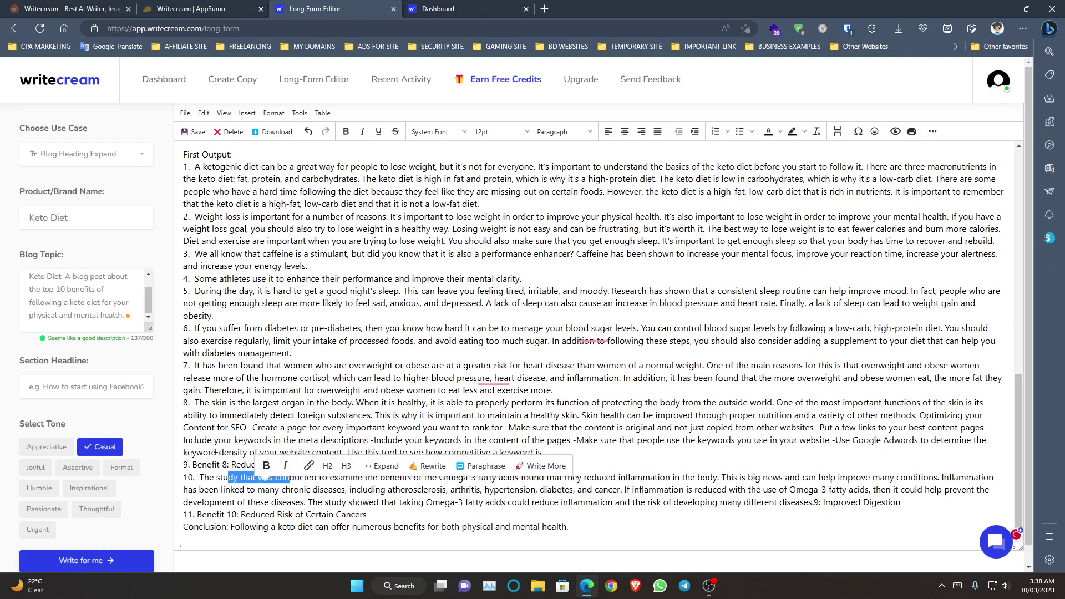
click(216, 452)
scroll(222, 476, down, 1)
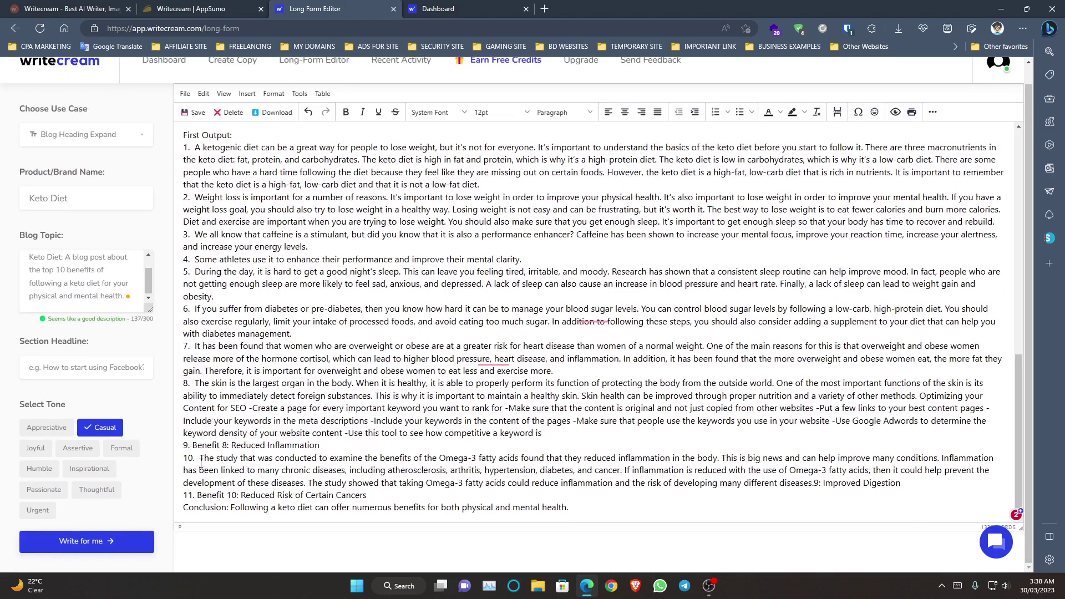
drag(193, 447, 319, 447)
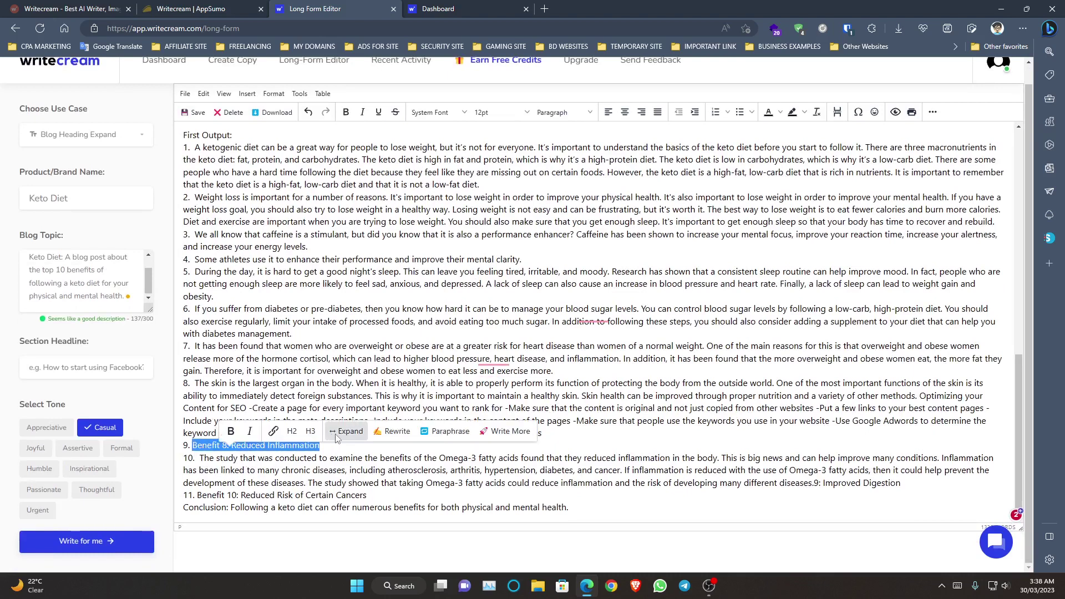
click(344, 432)
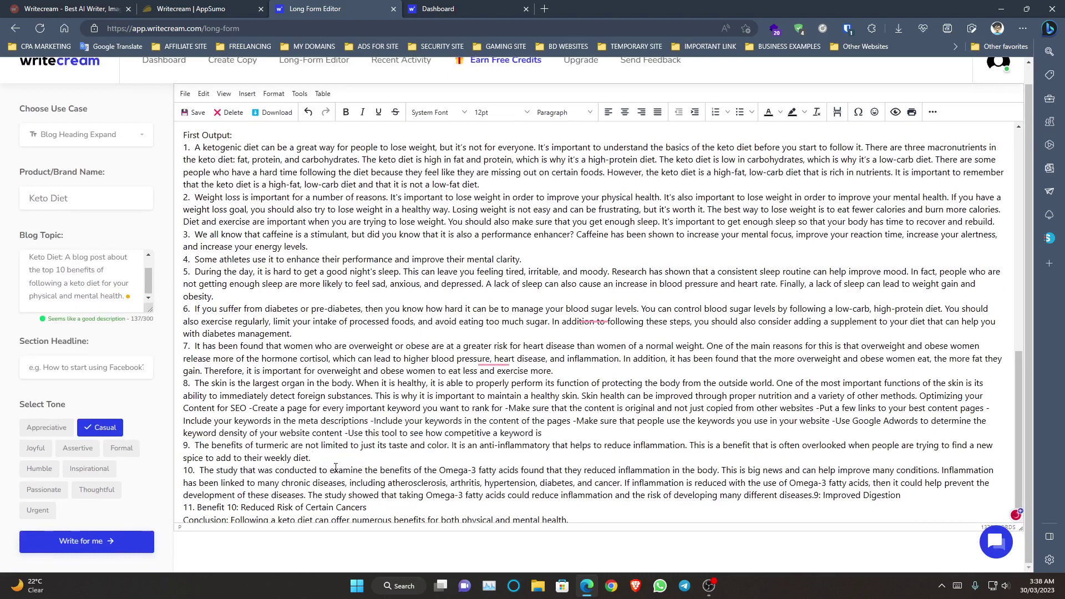
Step: Expand "Benefit 10: Reduced Risk of Certain Cancers" and the conclusion sentence, adding blank space above the conclusion
scroll(303, 468, down, 1)
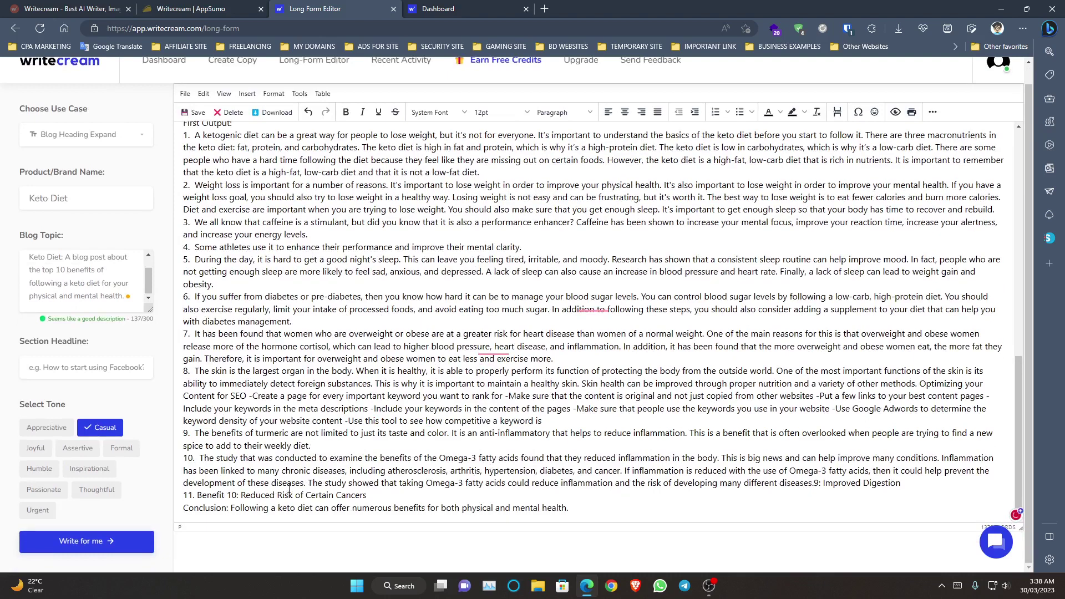
drag(209, 494, 366, 495)
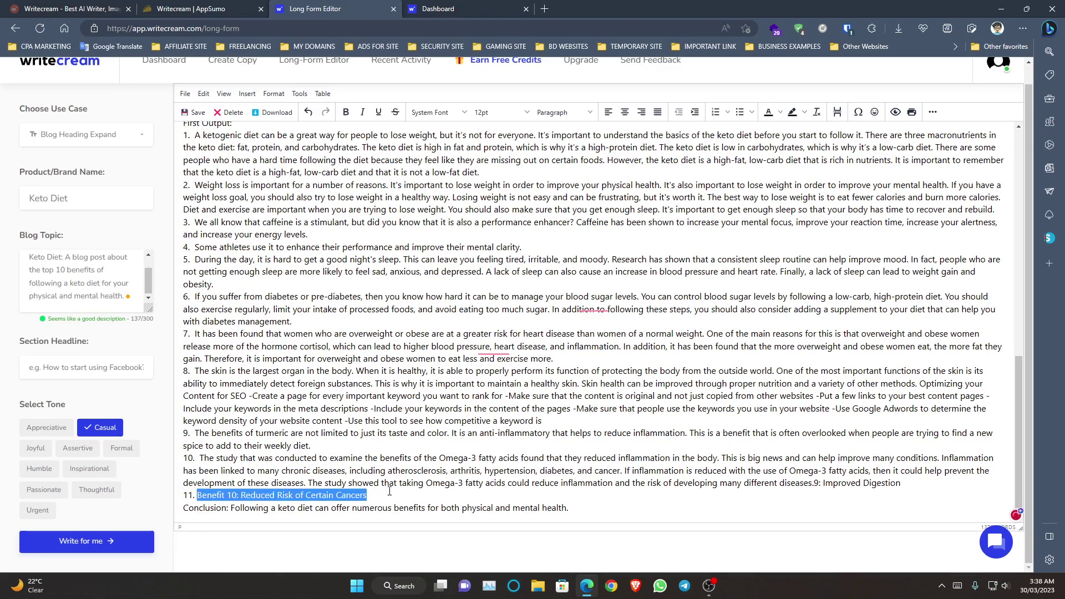
click(361, 482)
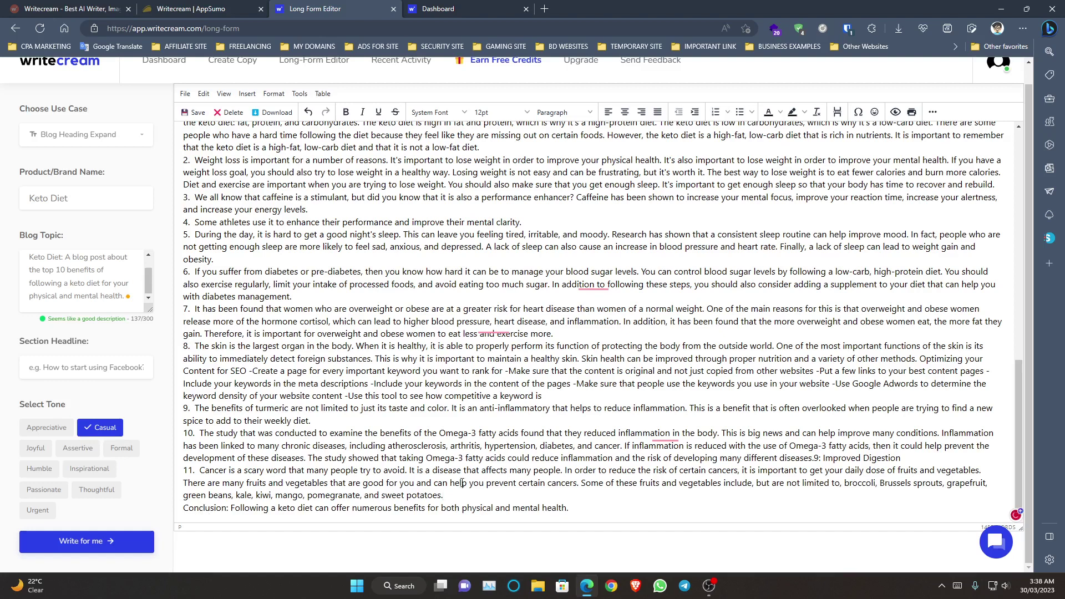
key(Return)
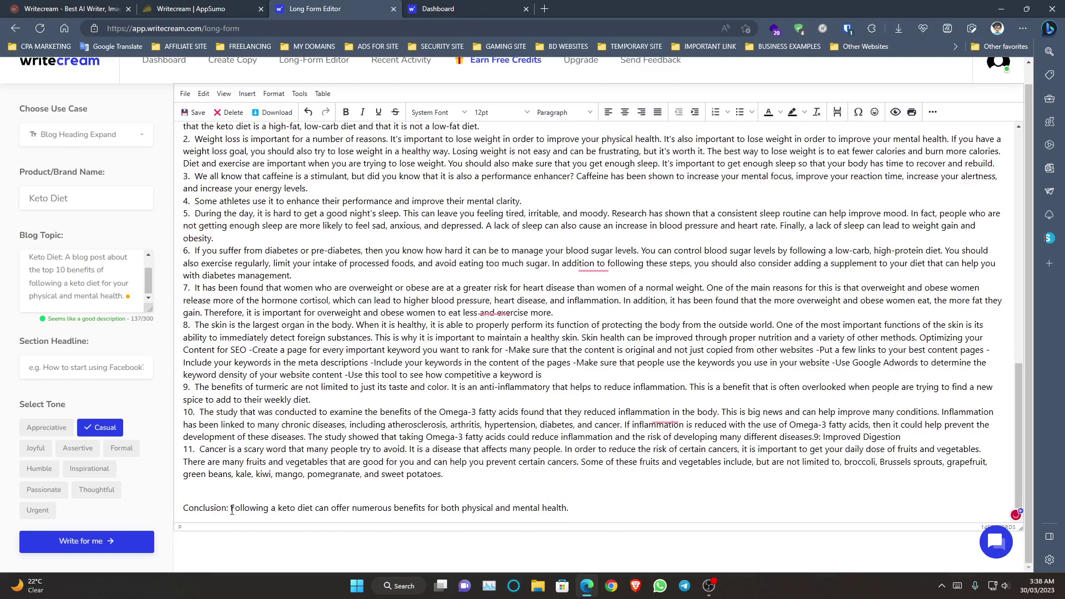
drag(231, 507, 577, 507)
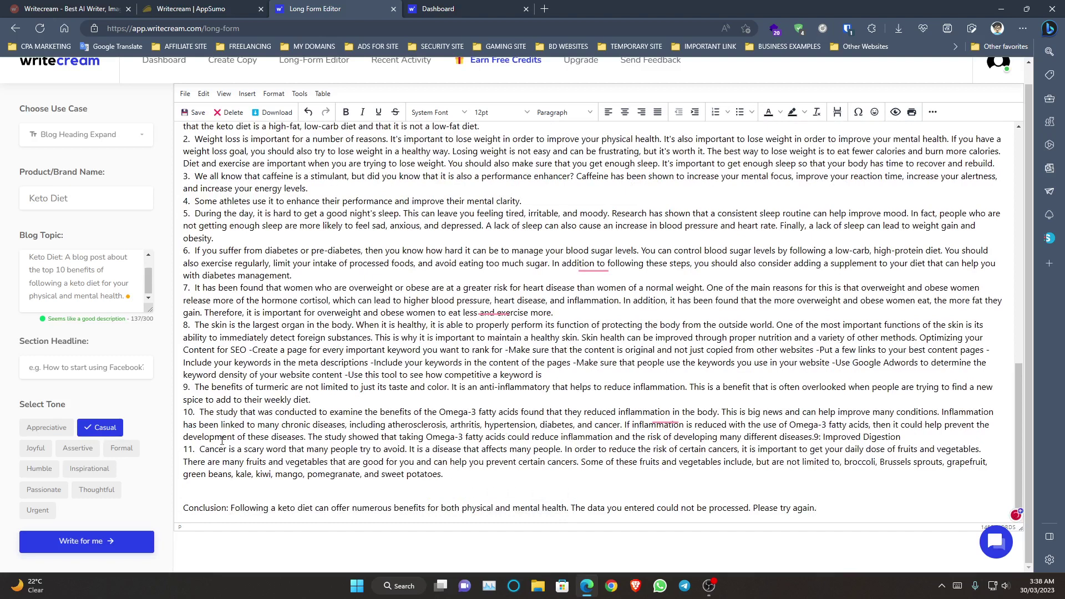
Step: Insert blank lines above items 11, 10 and 9 to separate the expanded paragraphs
key(Return)
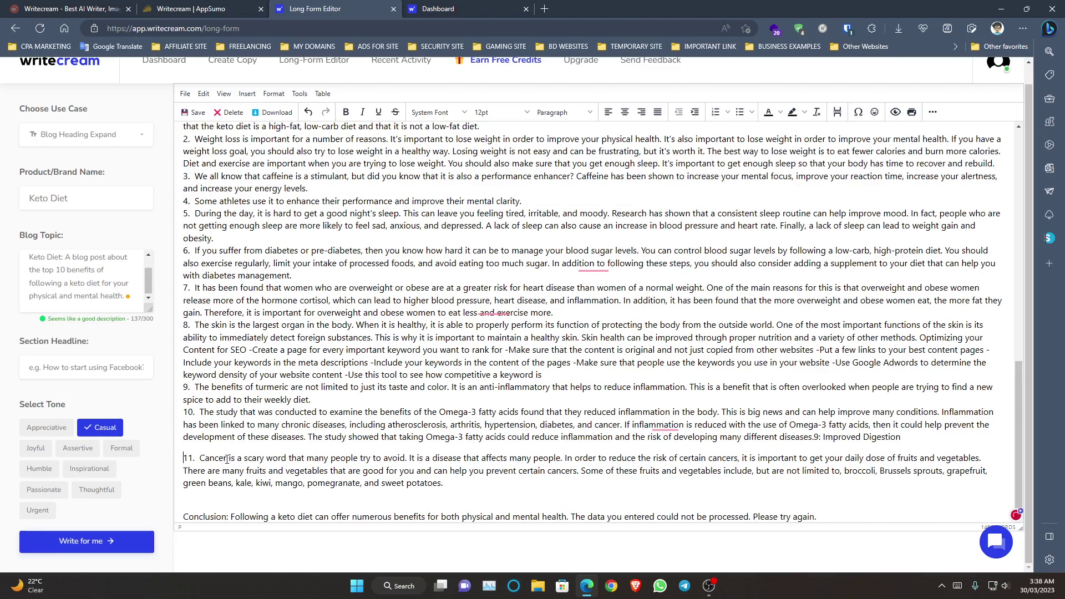
click(185, 413)
key(Return)
key(Return)
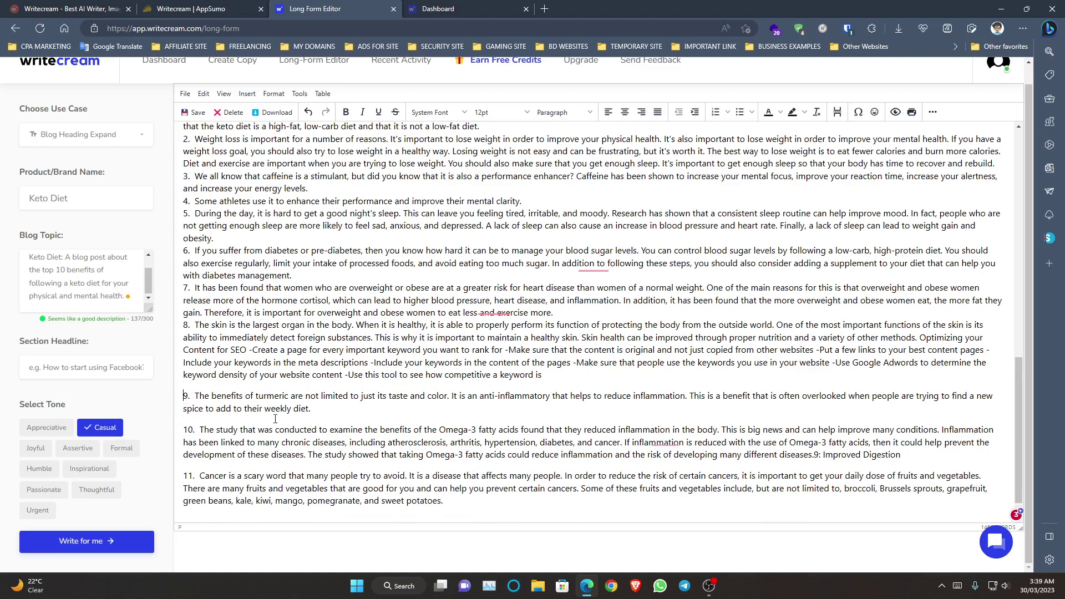
Step: Run Write More on the whole turmeric paragraph in item 9, and again on only its last sentence
right_click(322, 411)
drag(315, 409, 195, 395)
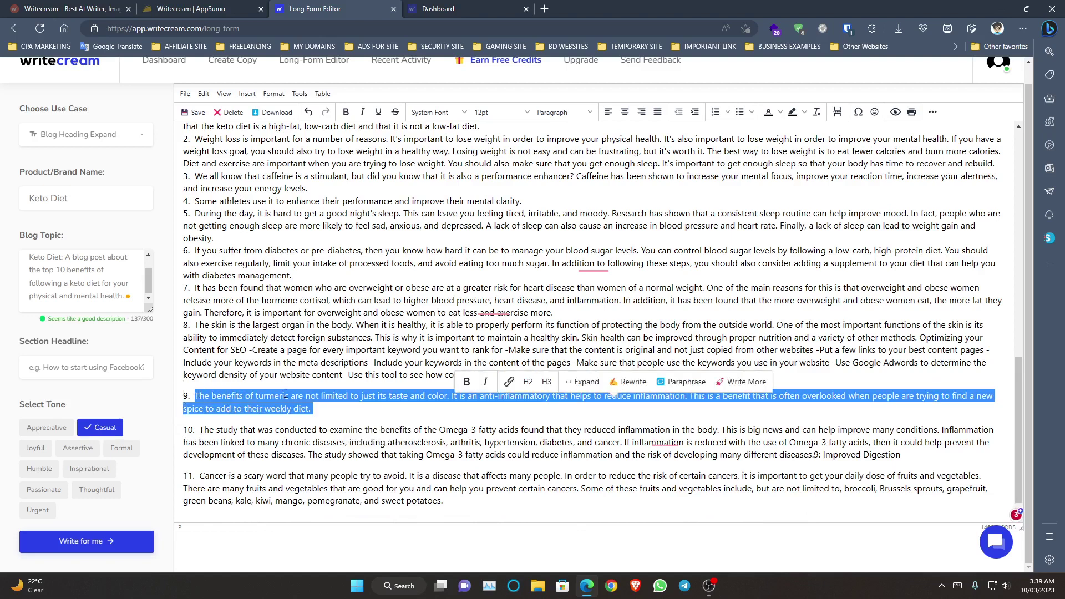
click(746, 382)
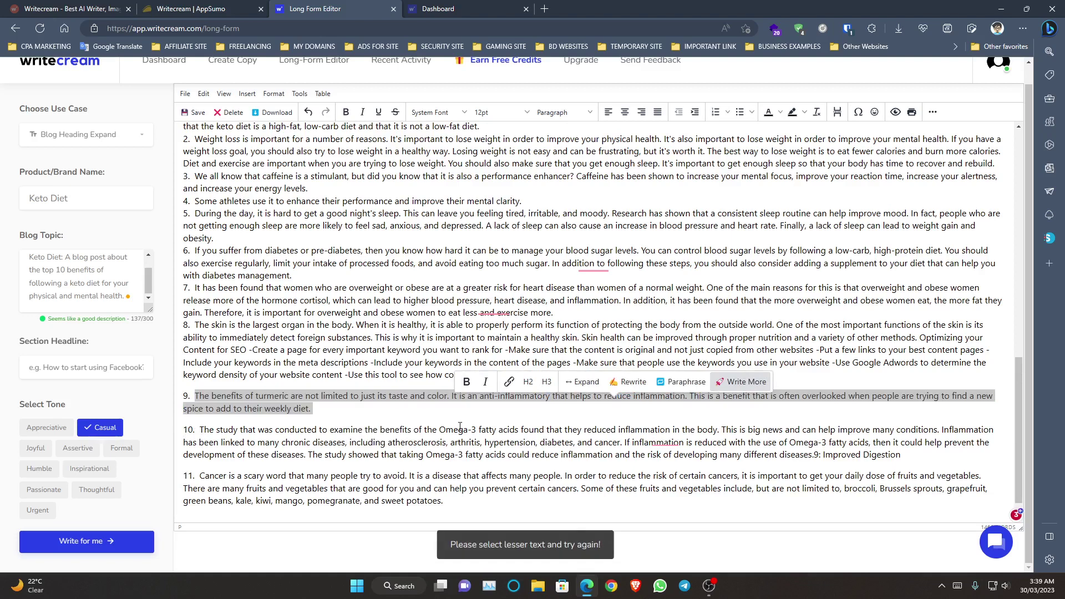
click(390, 427)
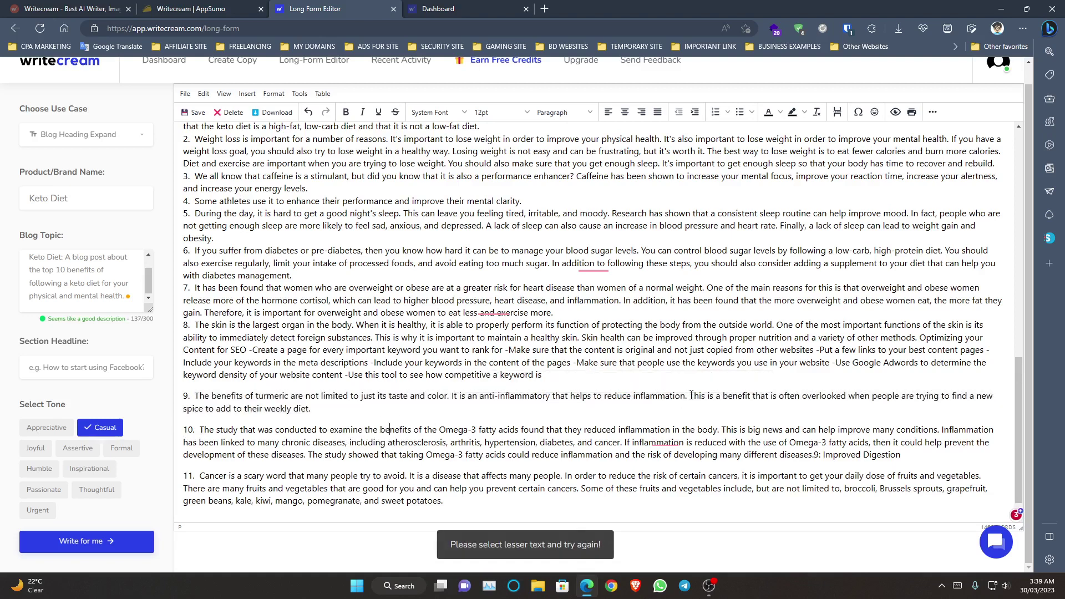
drag(690, 396, 589, 410)
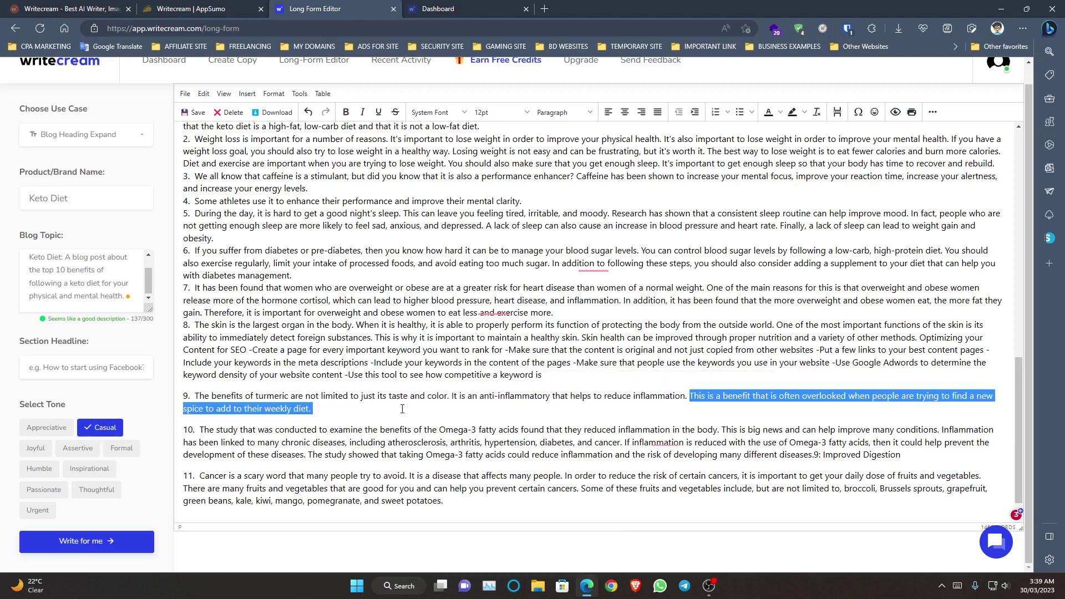
click(743, 383)
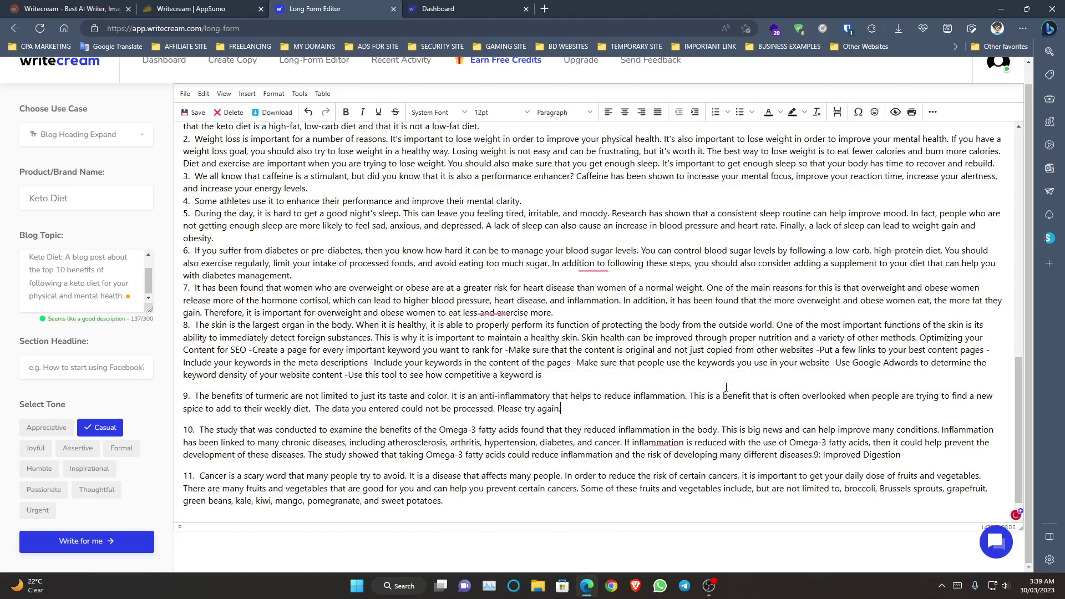
Step: Insert a blank line above each of items 8, 7, 6, 5, 4, 3 and 2 of the expanded content
click(184, 326)
key(Return)
click(184, 288)
key(Return)
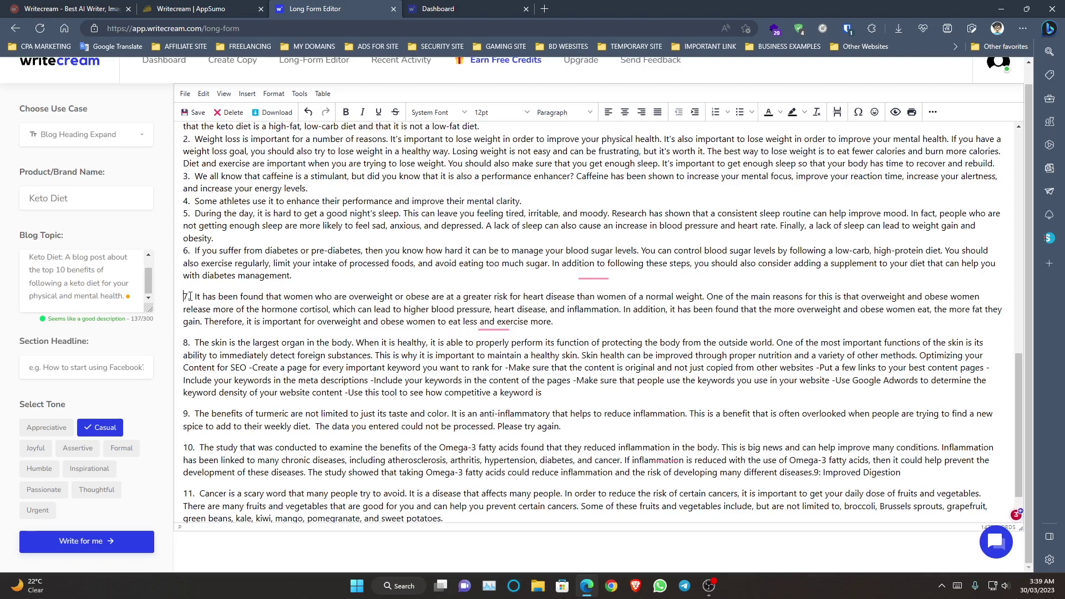
click(184, 254)
key(Return)
click(184, 217)
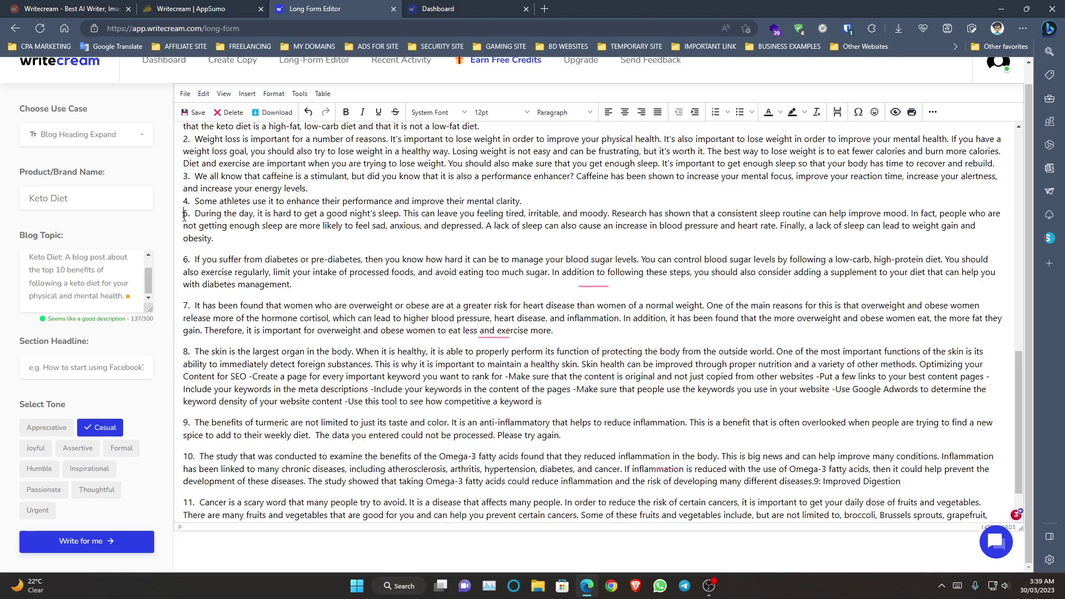
key(Return)
click(184, 202)
key(Return)
click(184, 176)
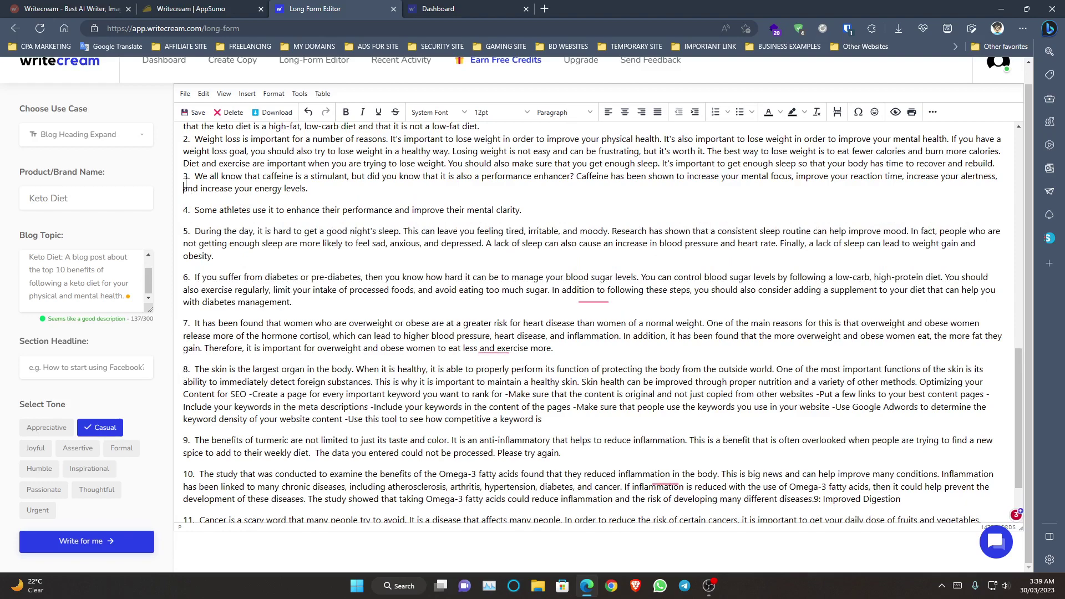
key(Return)
scroll(198, 247, up, 4)
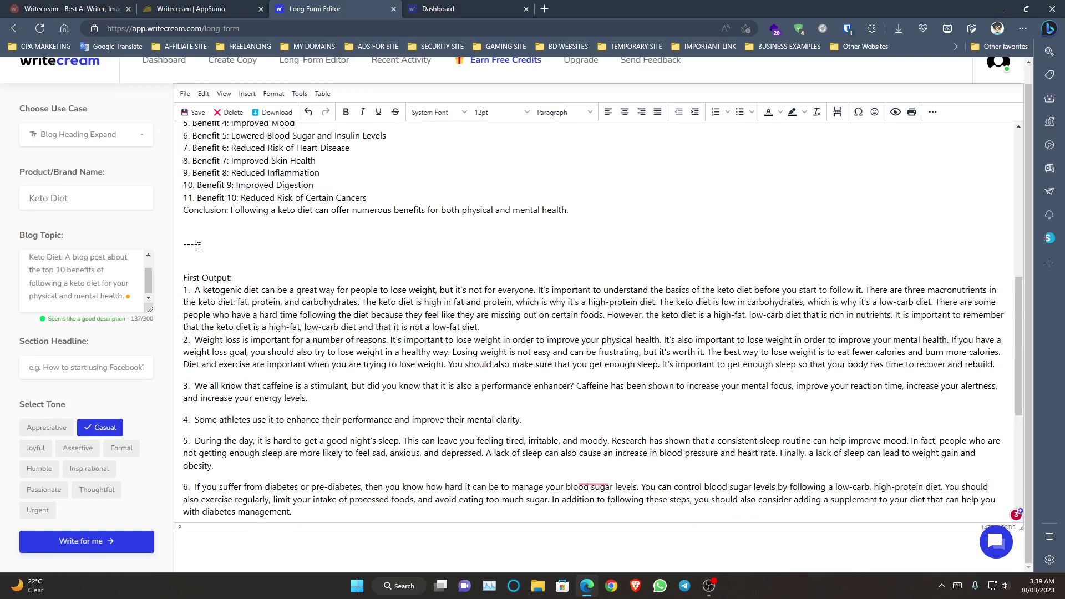
click(185, 340)
key(Return)
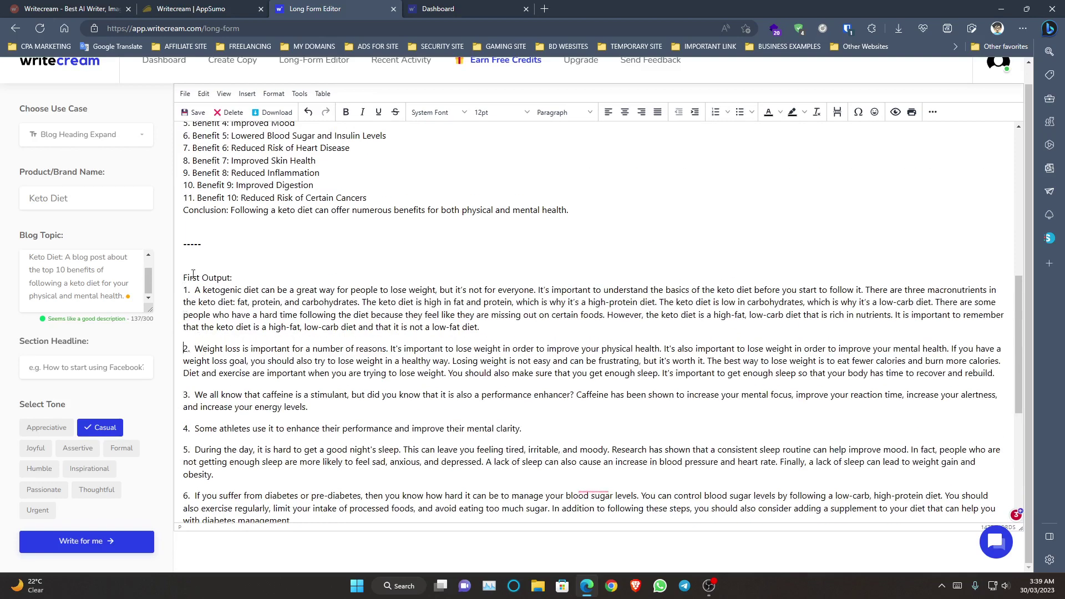
Step: Delete the "First Output:" label above the expanded paragraphs, along with the blank lines below the dashed separator
drag(233, 277, 184, 277)
key(BackSpace)
key(BackSpace)
key(BackSpace)
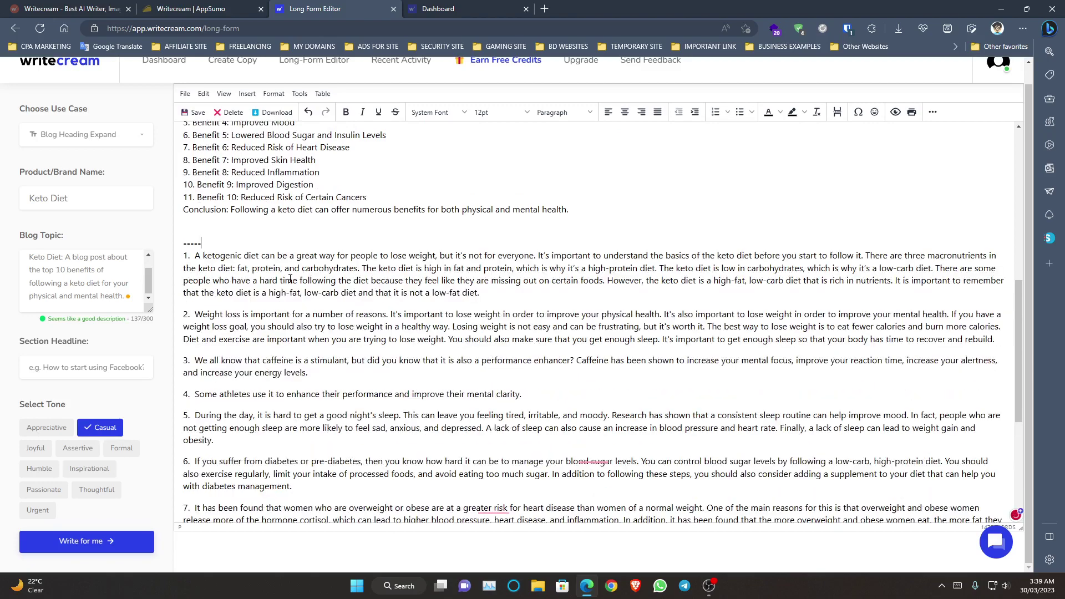
Step: Review the expanded article and remove the numbers from the first two paragraphs under "Your Blog Intro"
scroll(289, 278, down, 5)
click(489, 298)
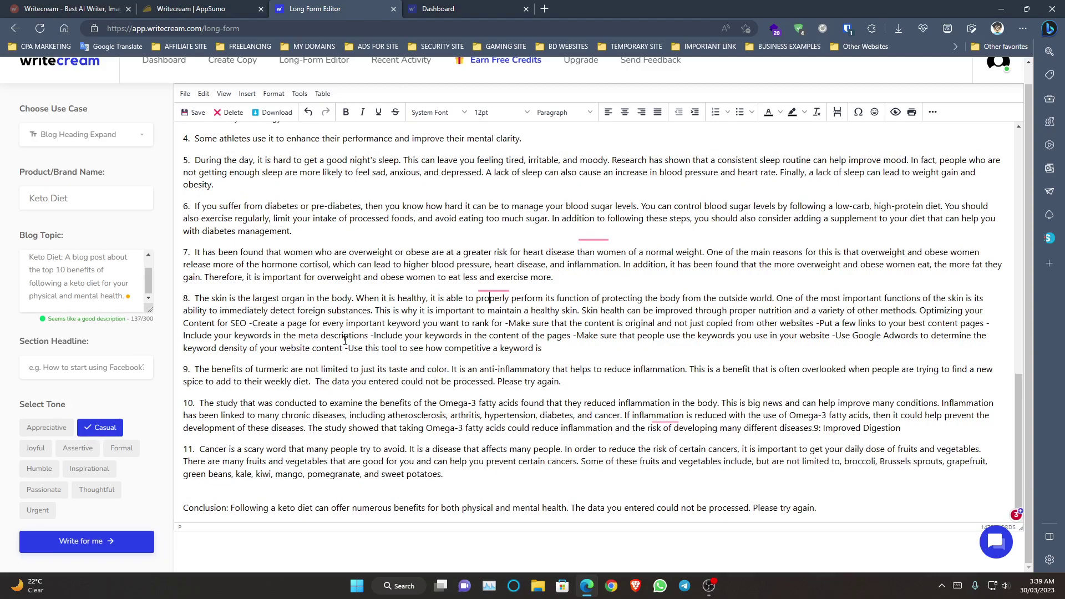
scroll(344, 341, up, 15)
scroll(344, 341, down, 15)
scroll(662, 361, up, 15)
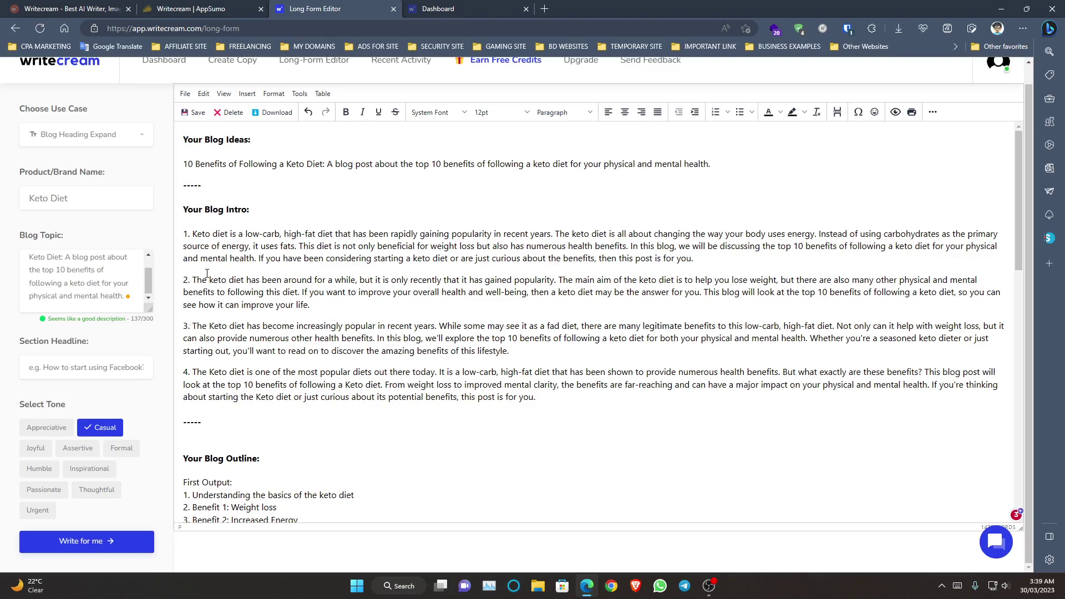
drag(193, 281, 183, 281)
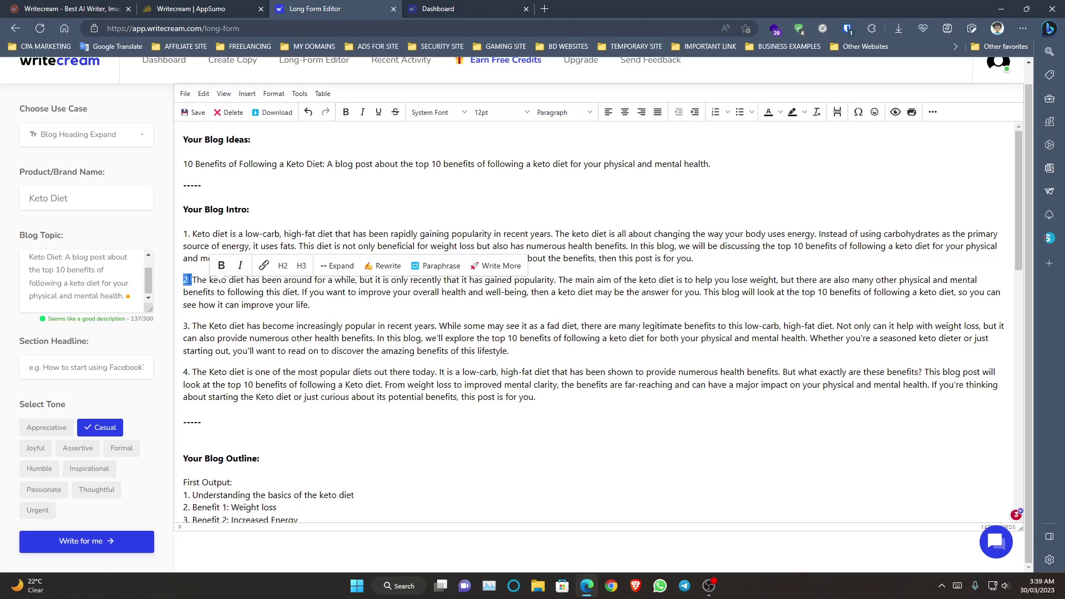
key(BackSpace)
drag(192, 235, 179, 239)
key(BackSpace)
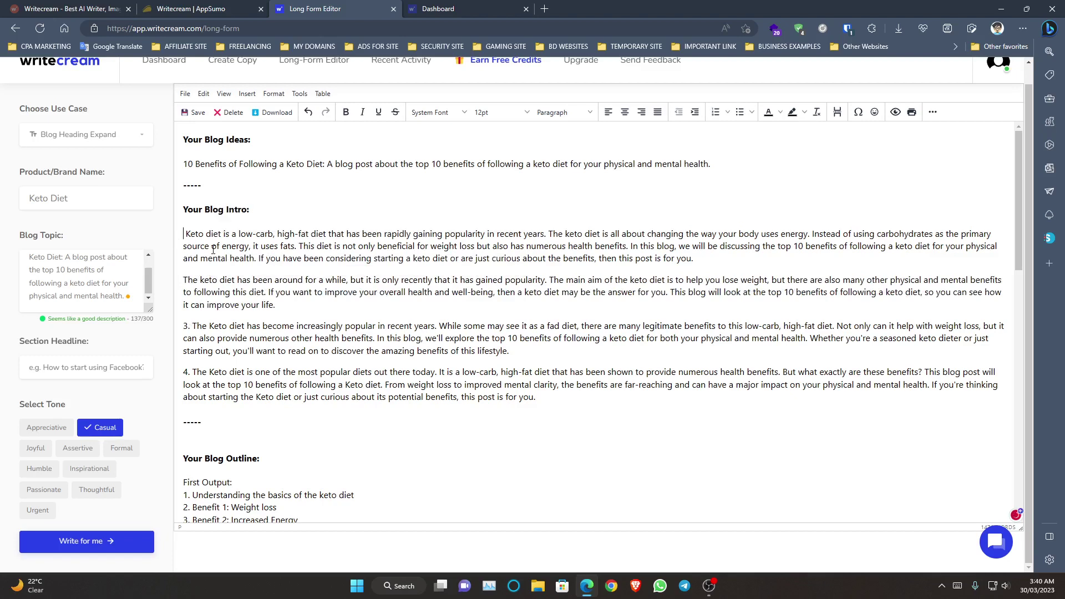
key(BackSpace)
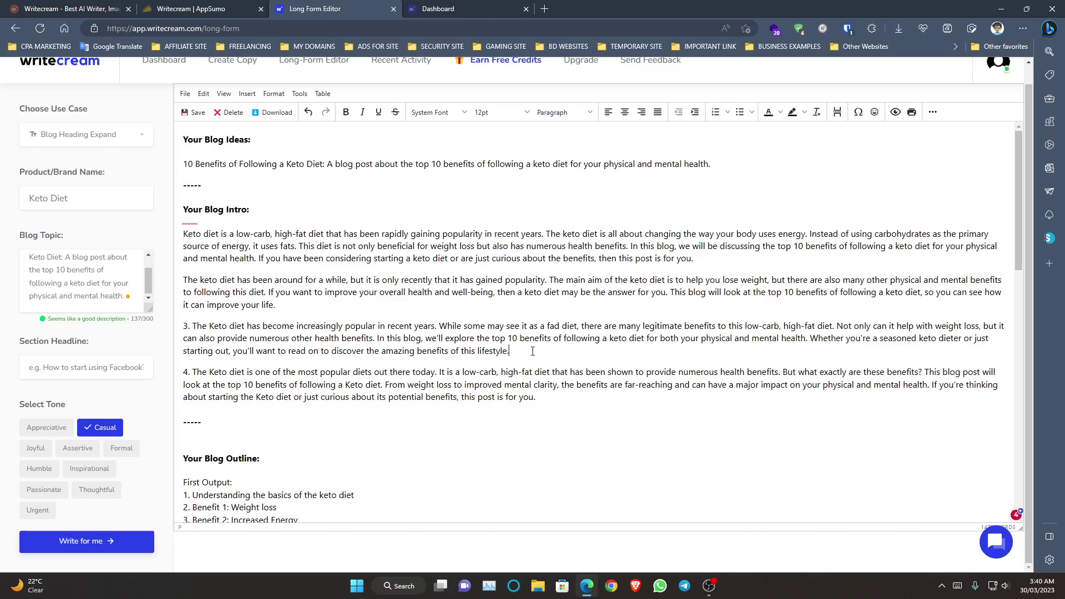
Step: Delete the third and second intro paragraphs under "Your Blog Intro"
drag(532, 351, 183, 327)
key(BackSpace)
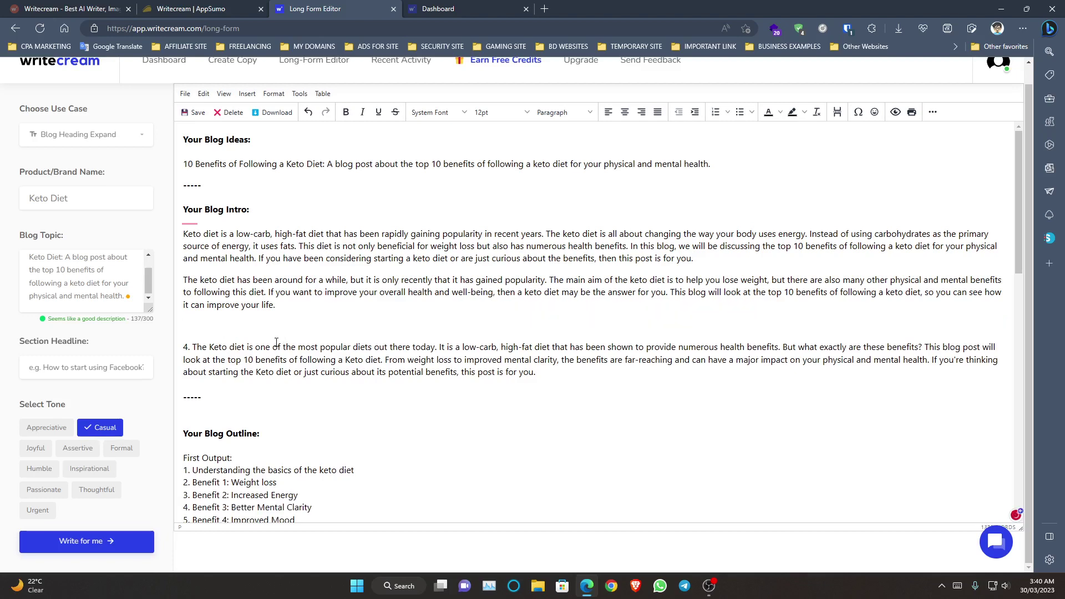
key(BackSpace)
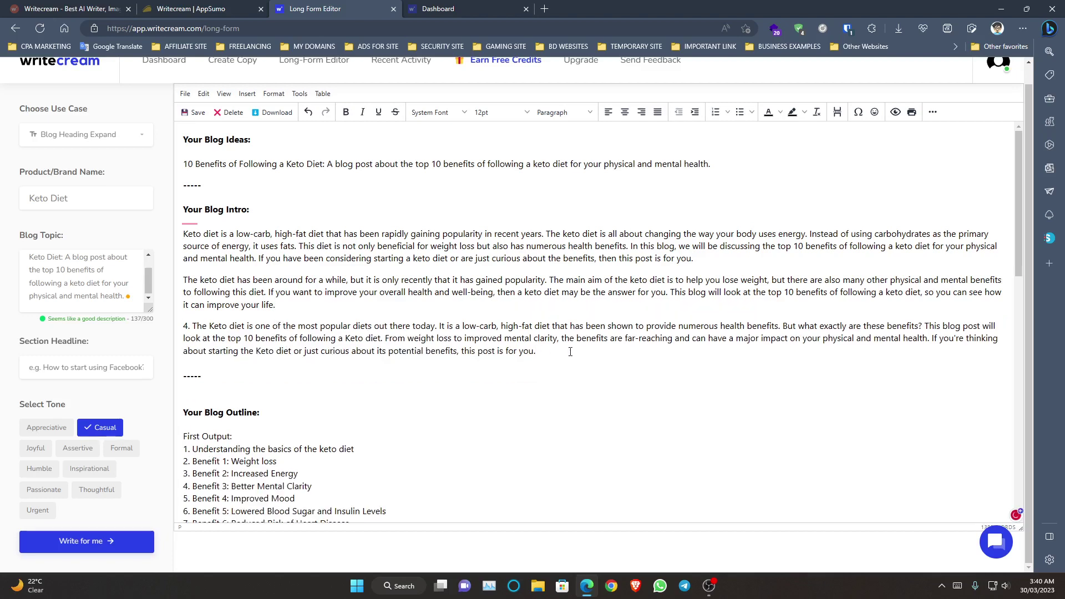
click(571, 353)
drag(275, 304, 183, 280)
key(BackSpace)
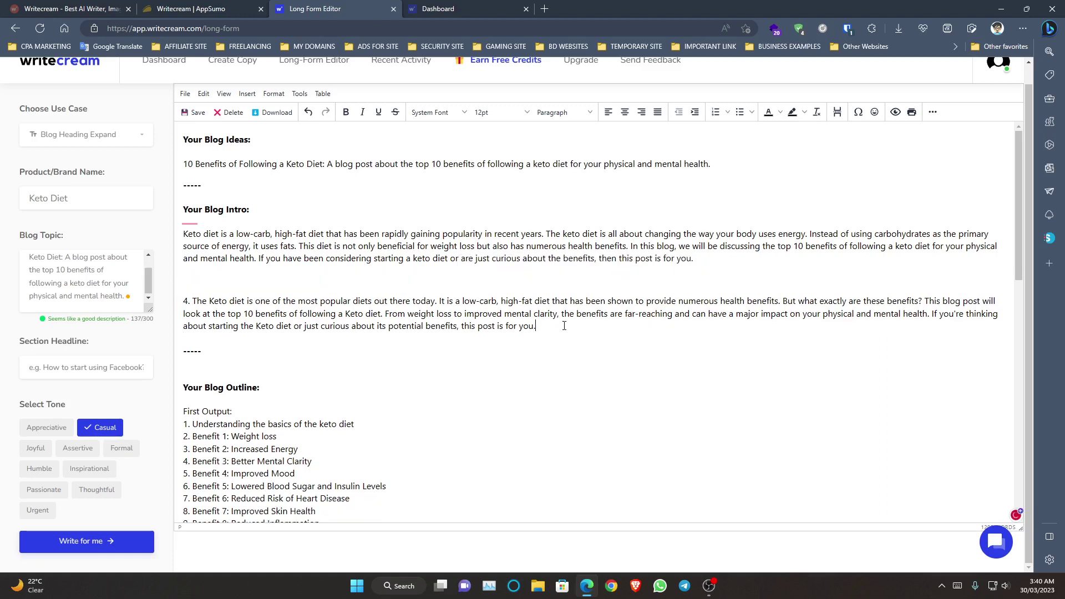
Step: Delete the intro paragraph numbered 4 and the empty lines between the remaining intro and the dashed separator
drag(563, 326, 177, 299)
key(BackSpace)
key(BackSpace)
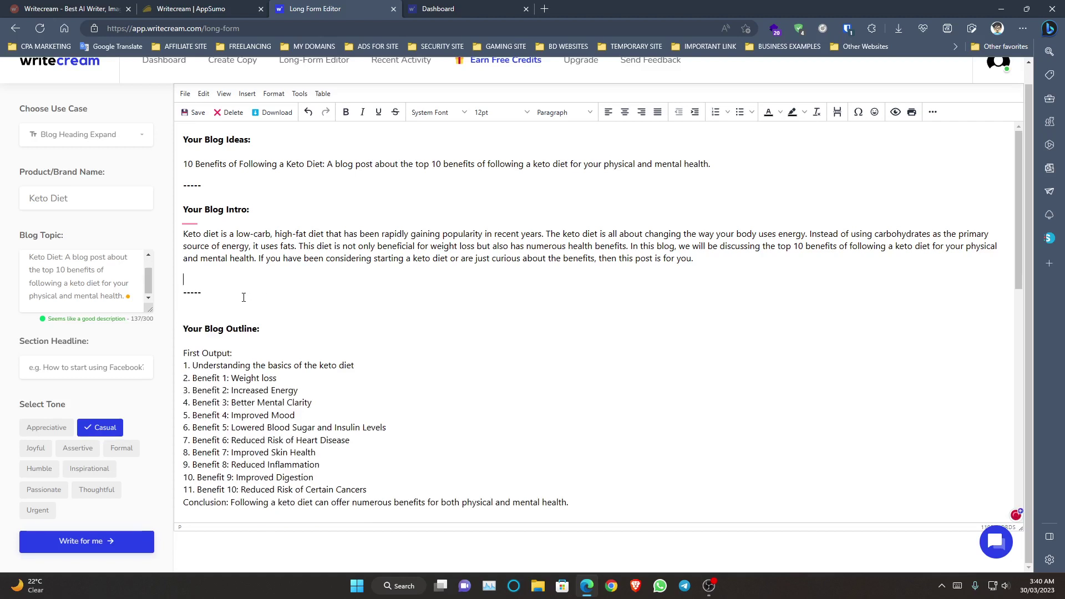
key(BackSpace)
key(Delete)
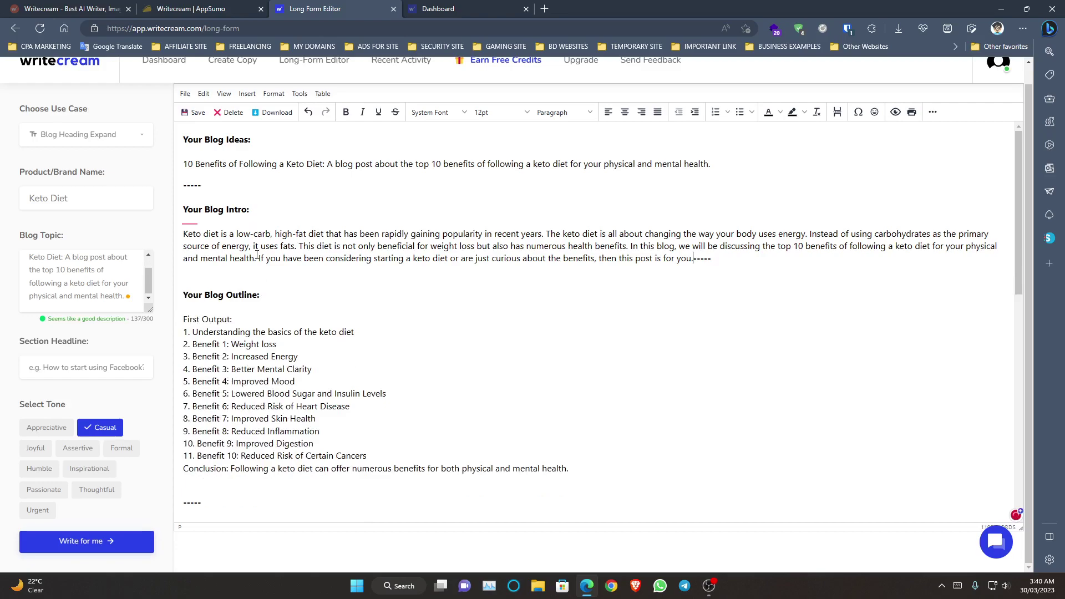
Step: Check the article through to the conclusion and save the document
scroll(256, 256, down, 15)
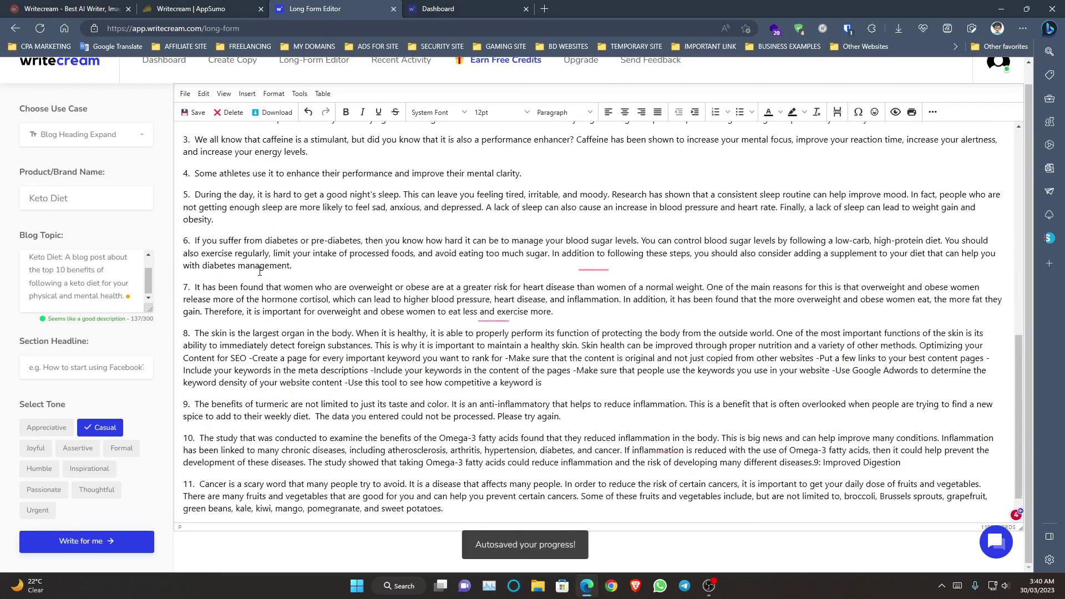
scroll(260, 270, down, 1)
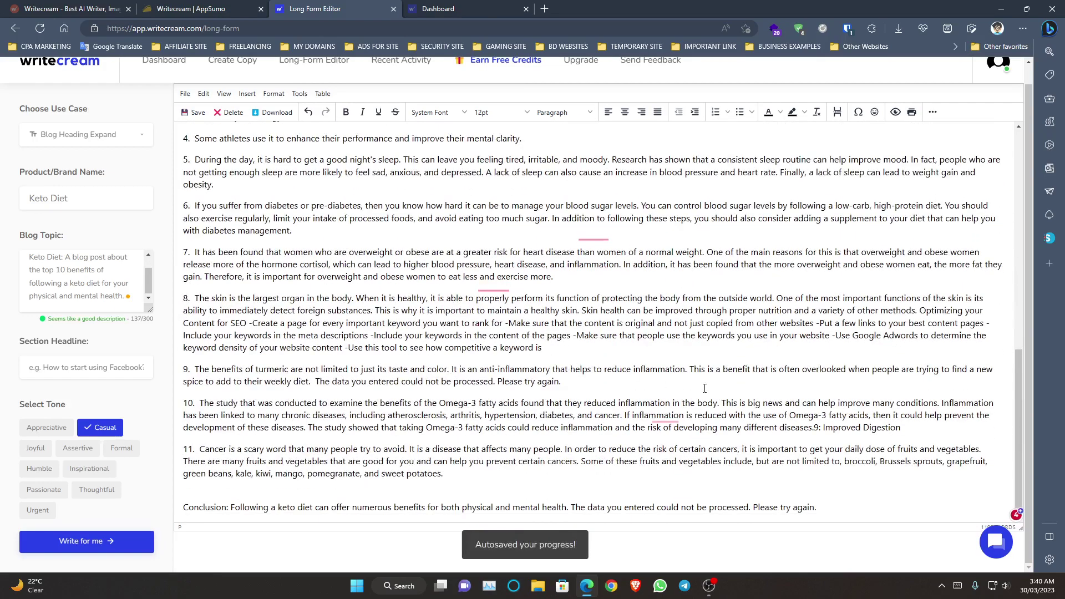
scroll(344, 332, up, 15)
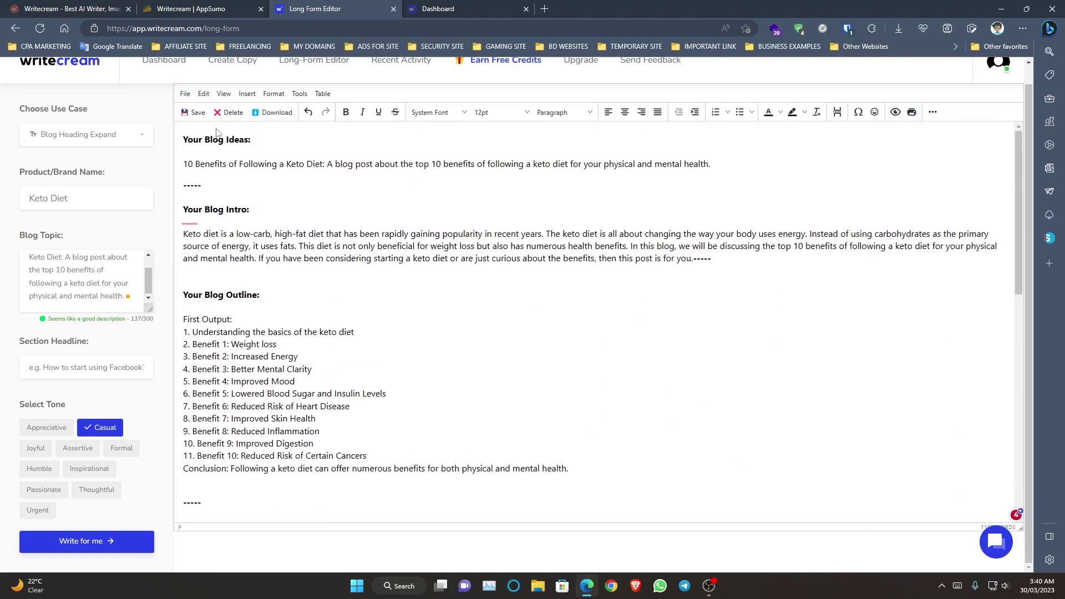
key(ctrl+s)
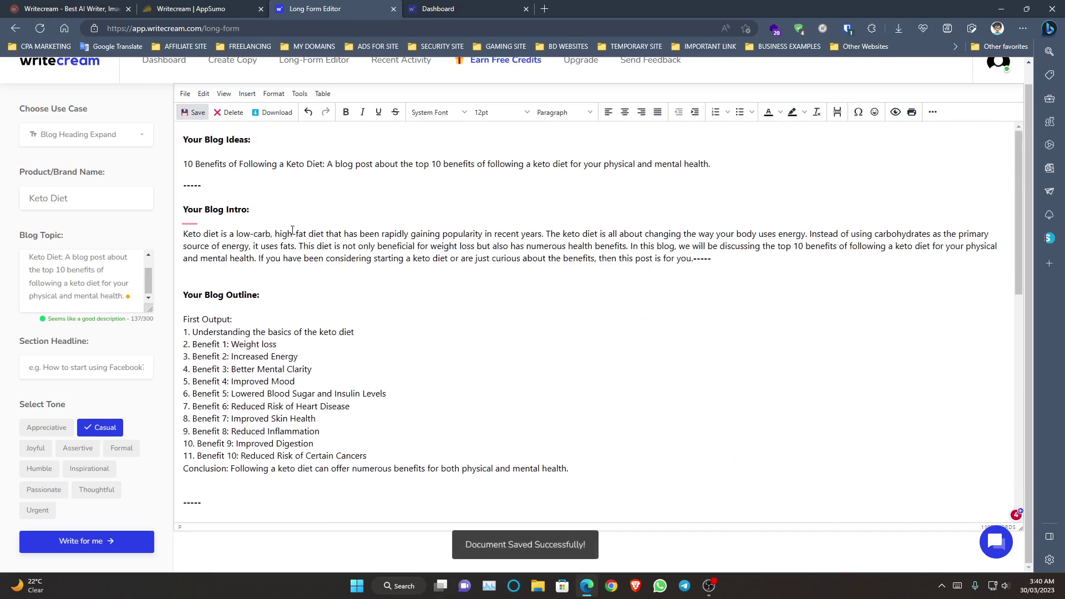
Step: Select the entire article text and return to the Writecream dashboard
scroll(316, 227, up, 1)
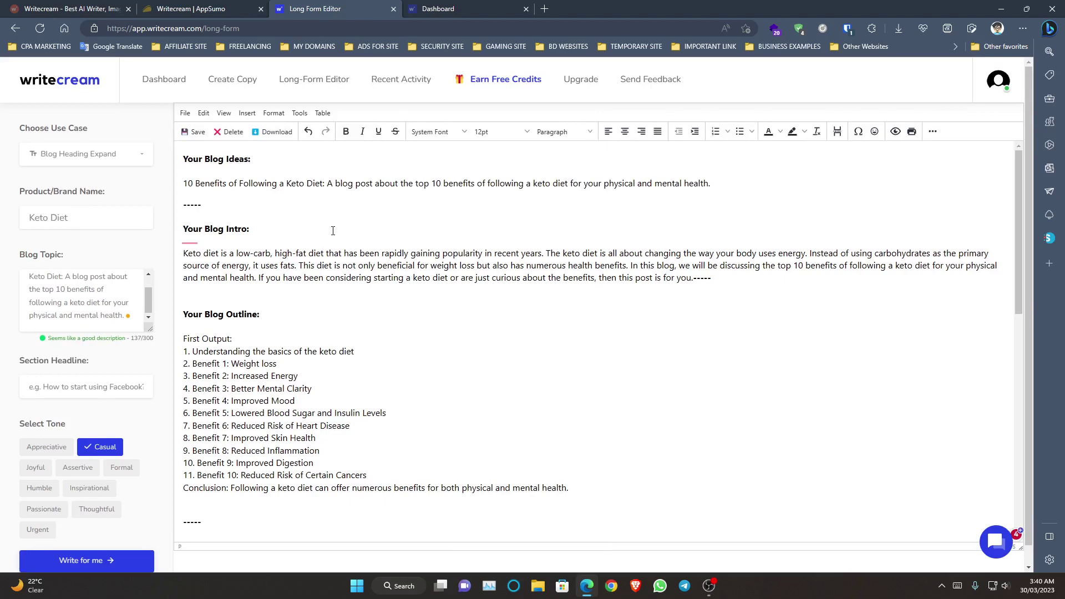
key(ctrl+a)
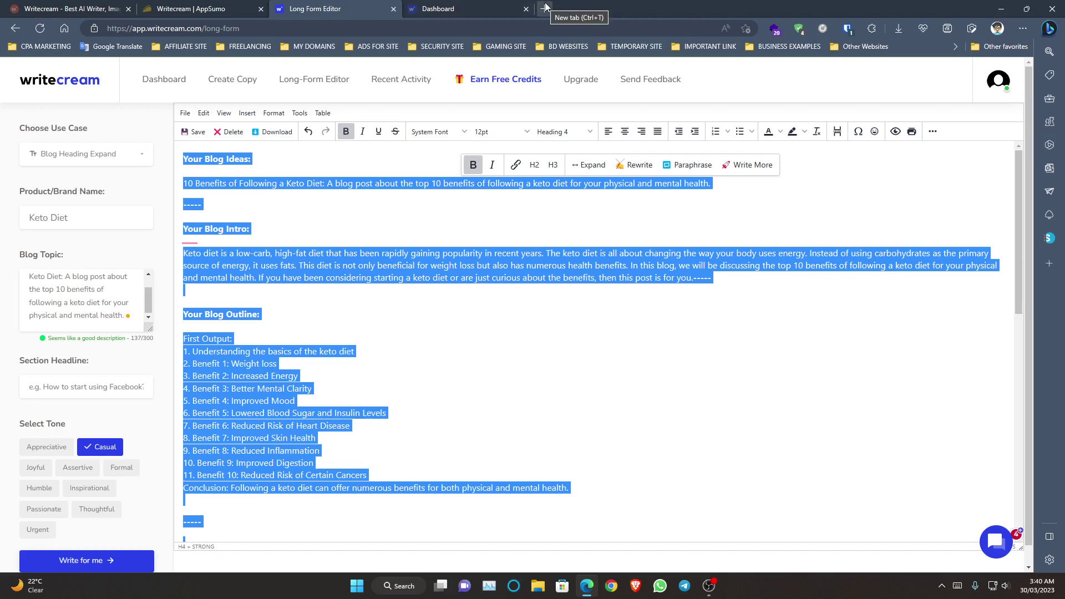
click(65, 80)
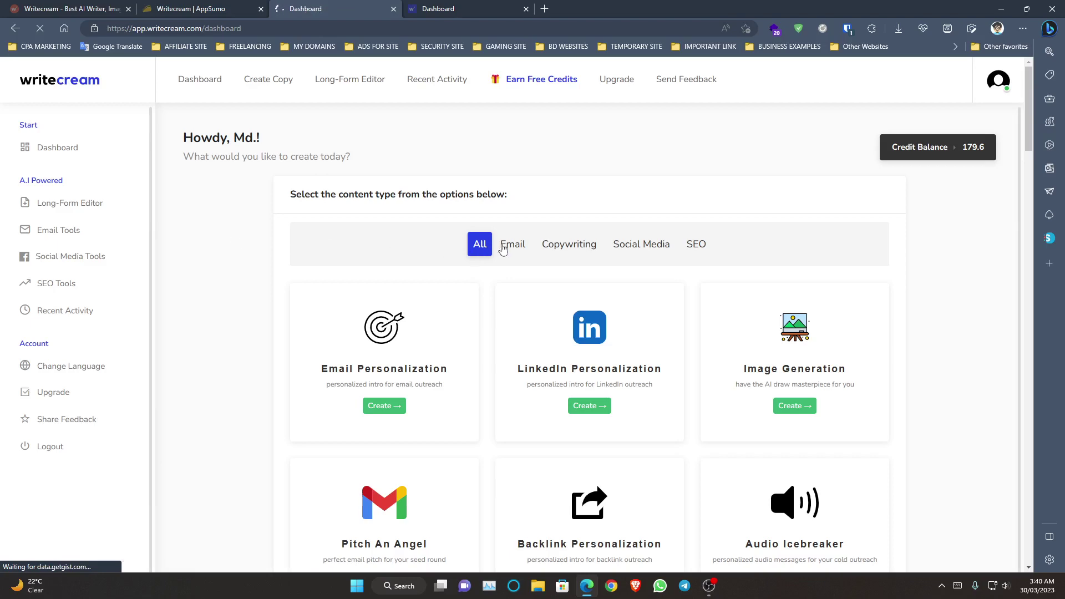
Step: Filter the dashboard's content types to Copywriting and look through the listed tools
click(581, 254)
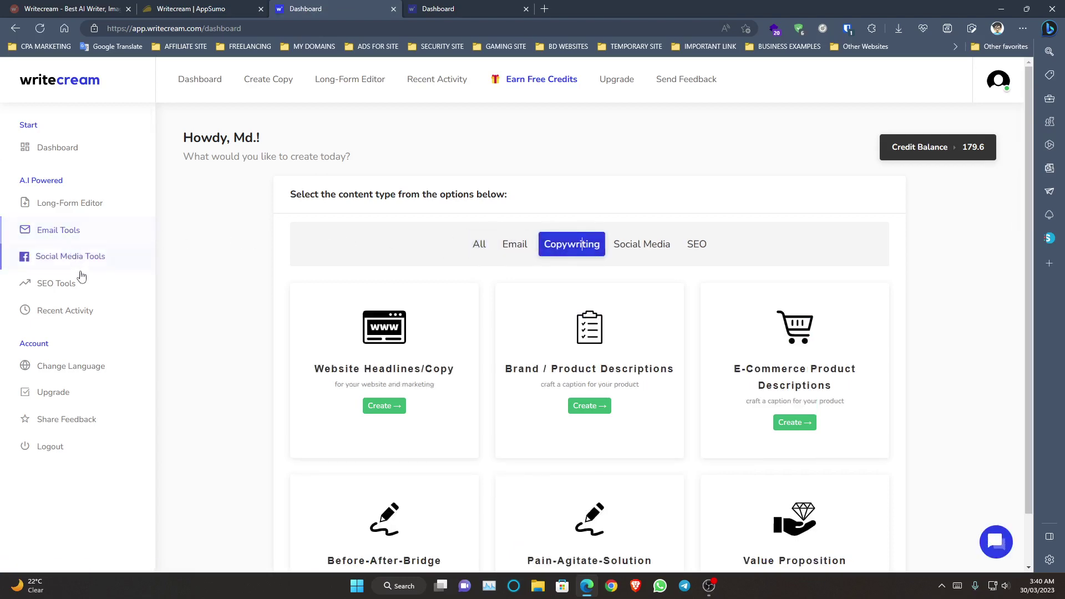
scroll(399, 245, down, 5)
scroll(417, 245, up, 2)
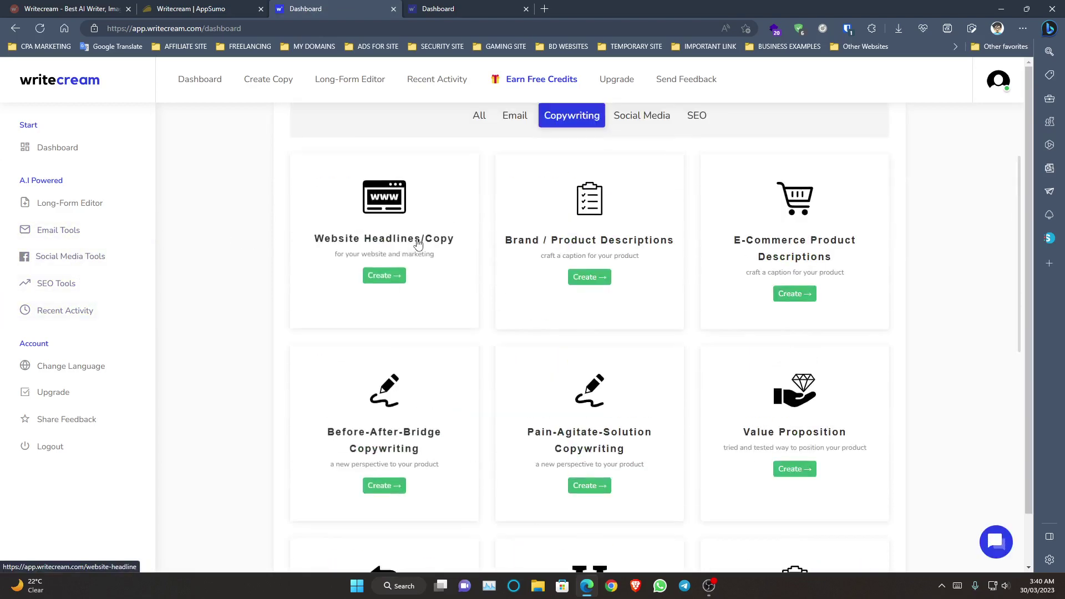
scroll(530, 294, down, 12)
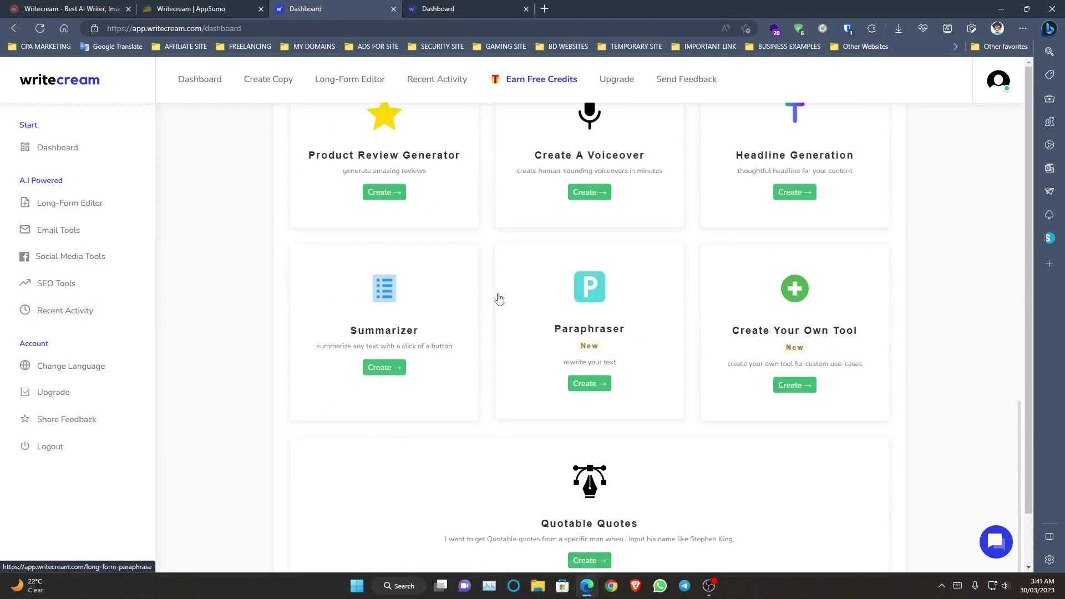
scroll(493, 296, up, 14)
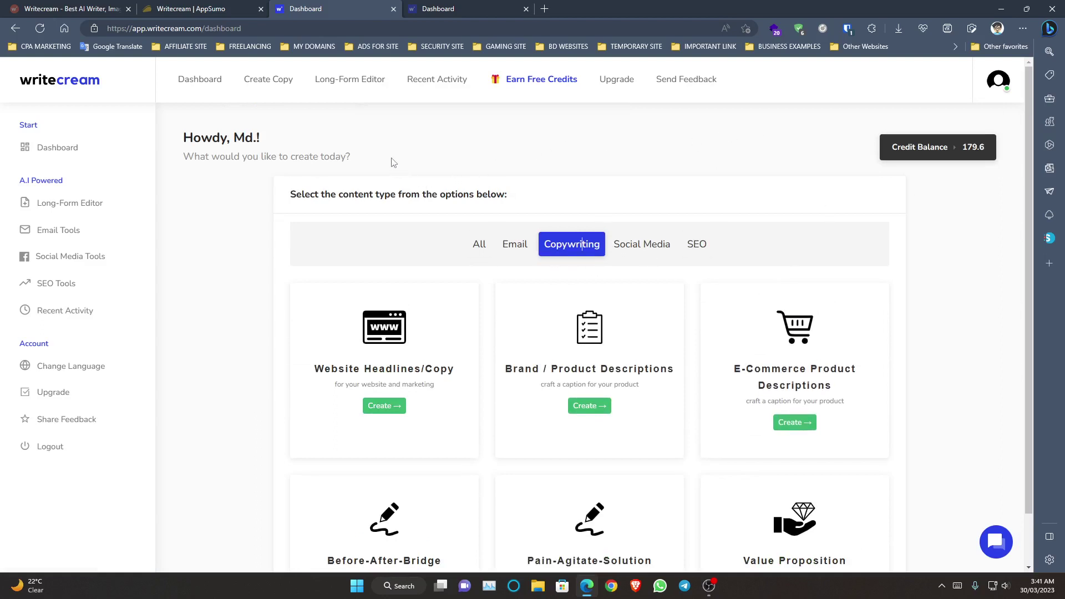
Step: Reload the dashboard with all content types and browse the full list of tools from start to end
click(80, 146)
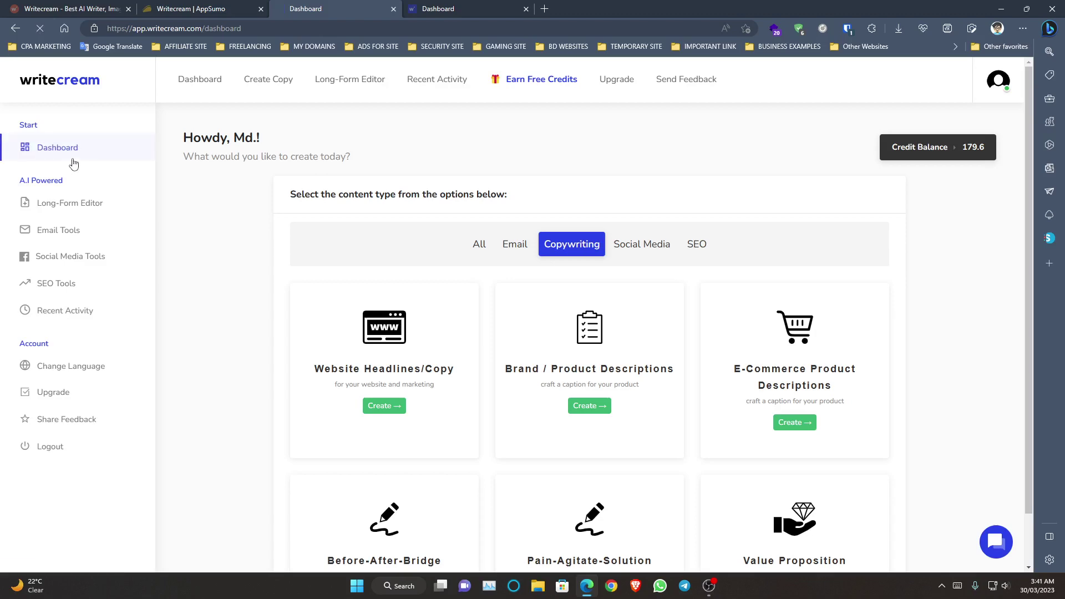
scroll(394, 239, down, 5)
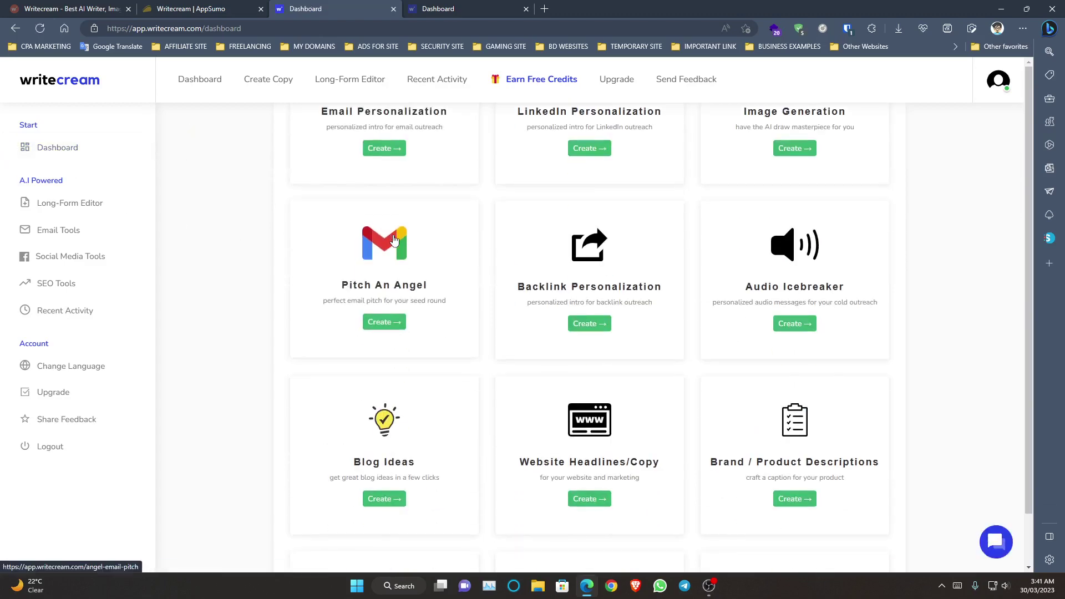
scroll(394, 240, down, 5)
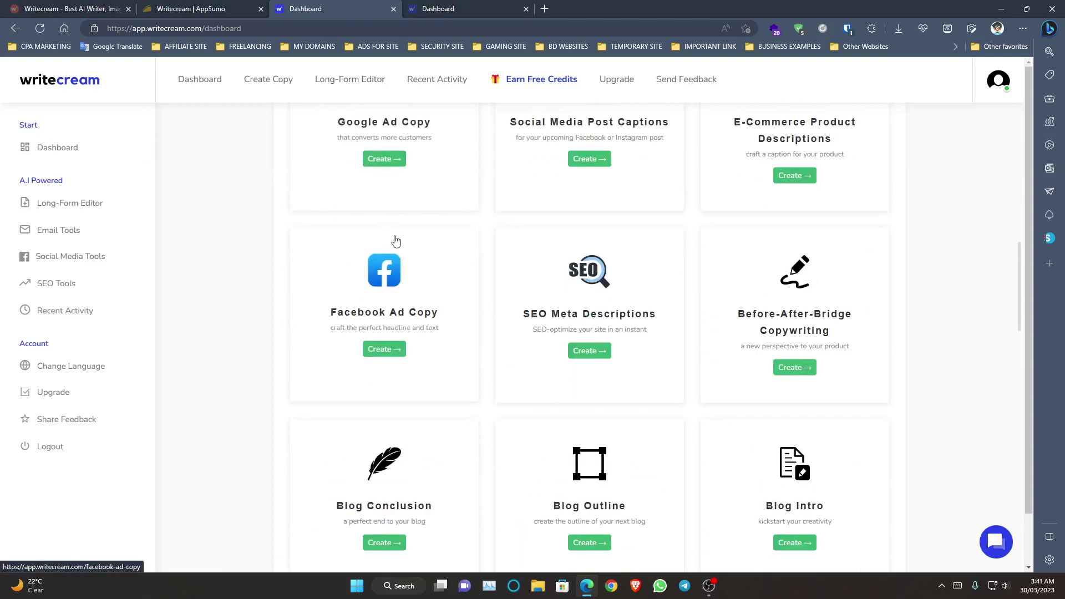
scroll(397, 243, down, 10)
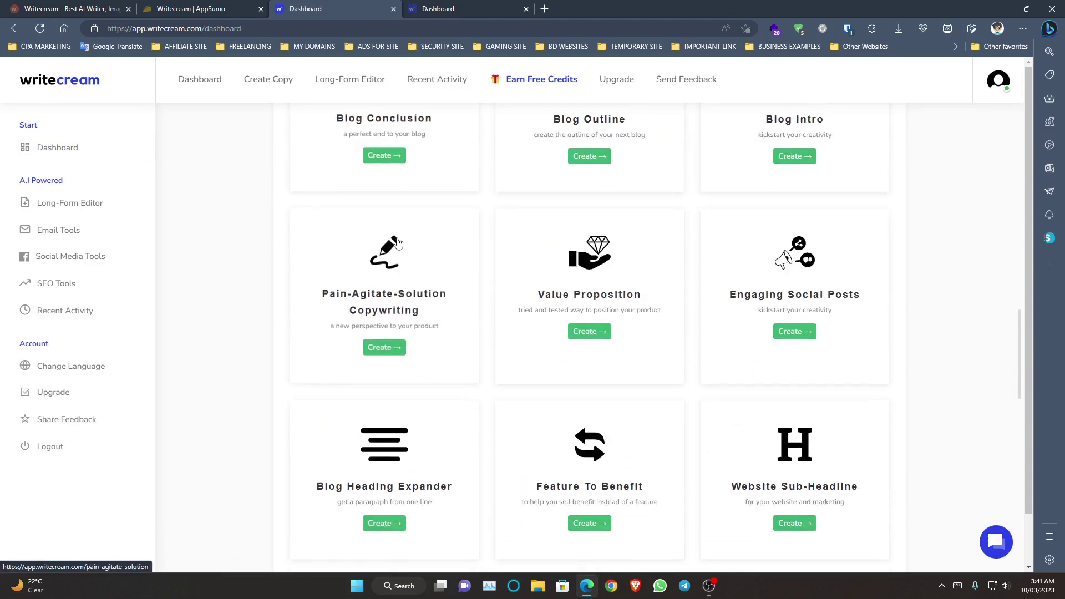
scroll(398, 244, down, 7)
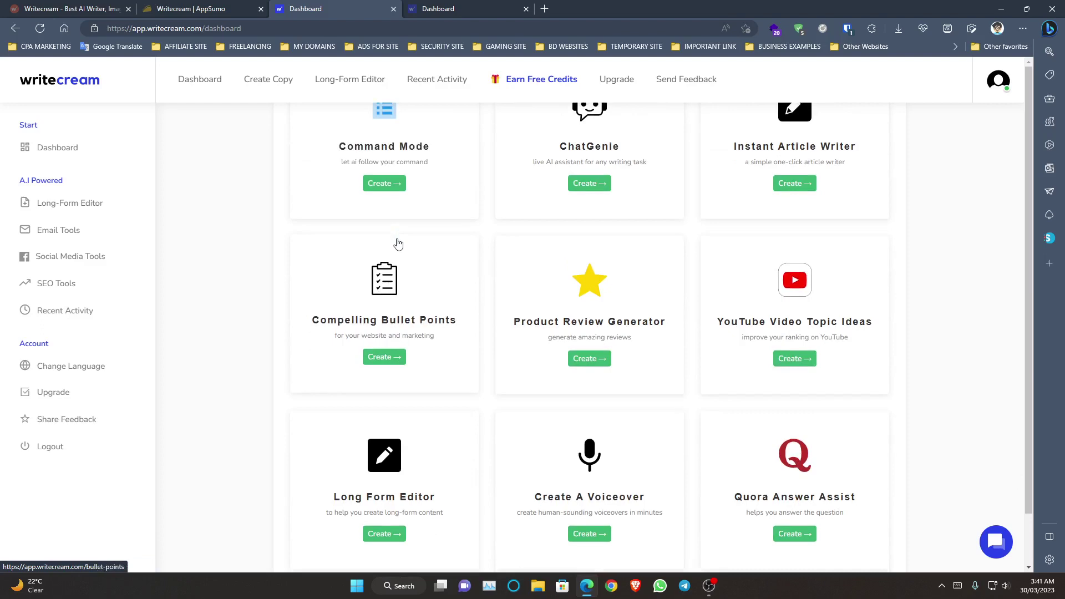
scroll(397, 244, down, 5)
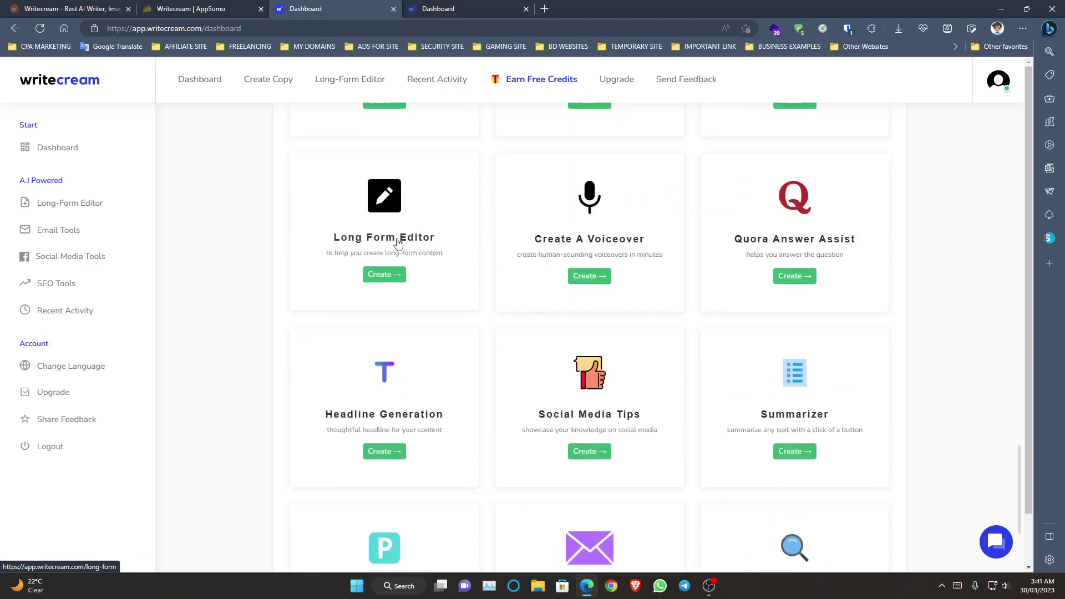
scroll(397, 244, down, 2)
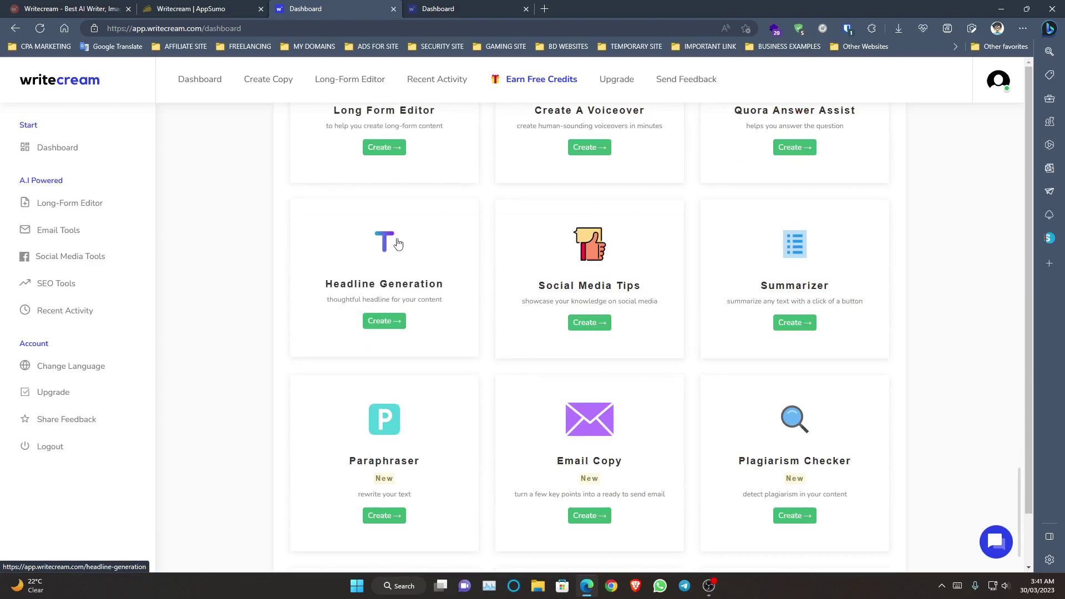
scroll(398, 244, down, 5)
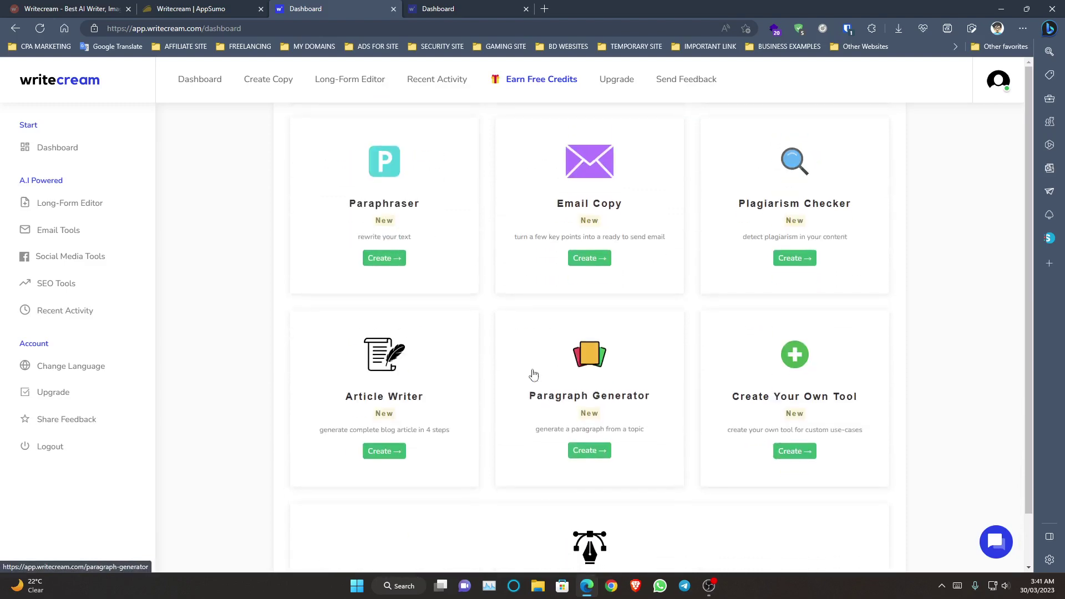
scroll(560, 413, down, 10)
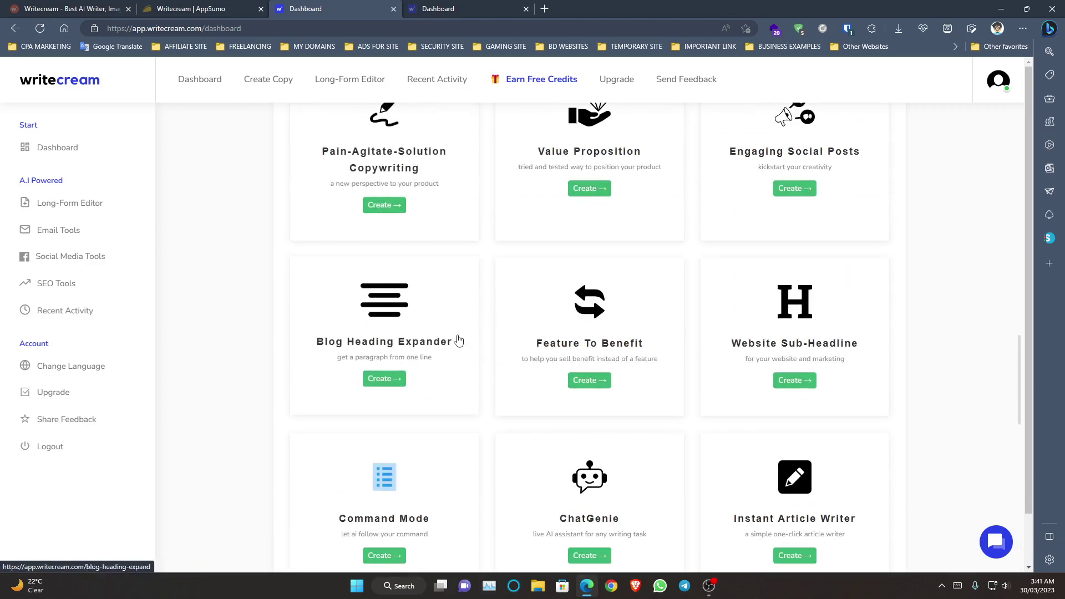
scroll(459, 340, up, 5)
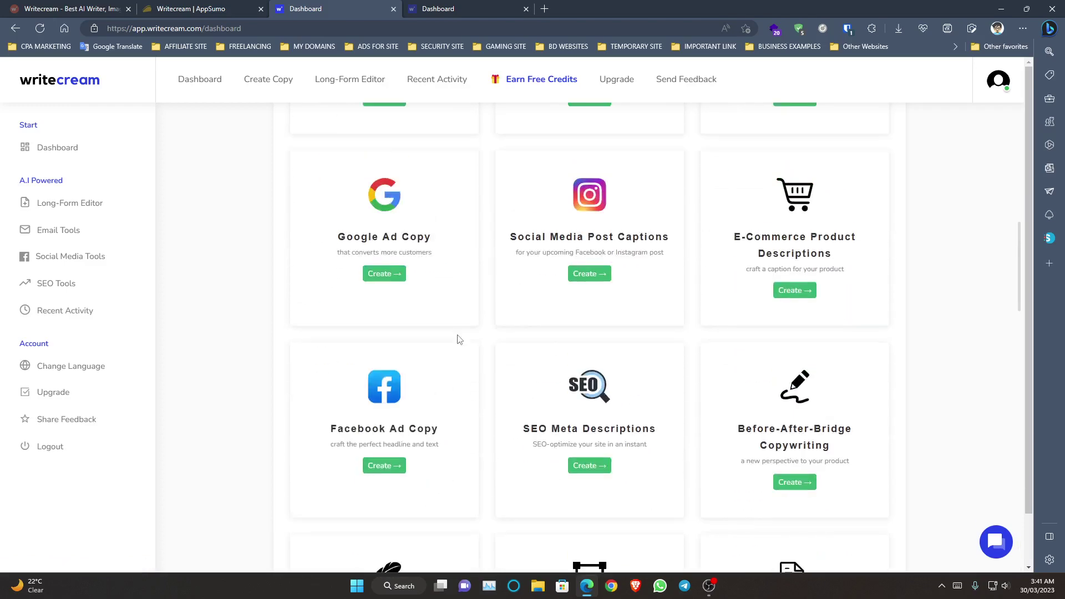
scroll(458, 340, up, 3)
scroll(458, 340, up, 3)
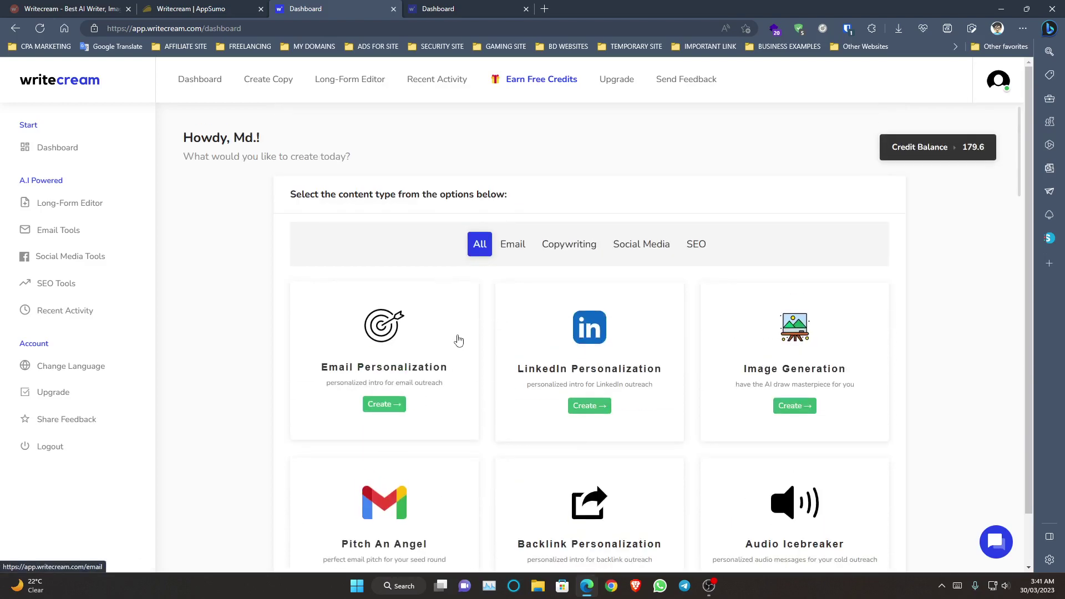